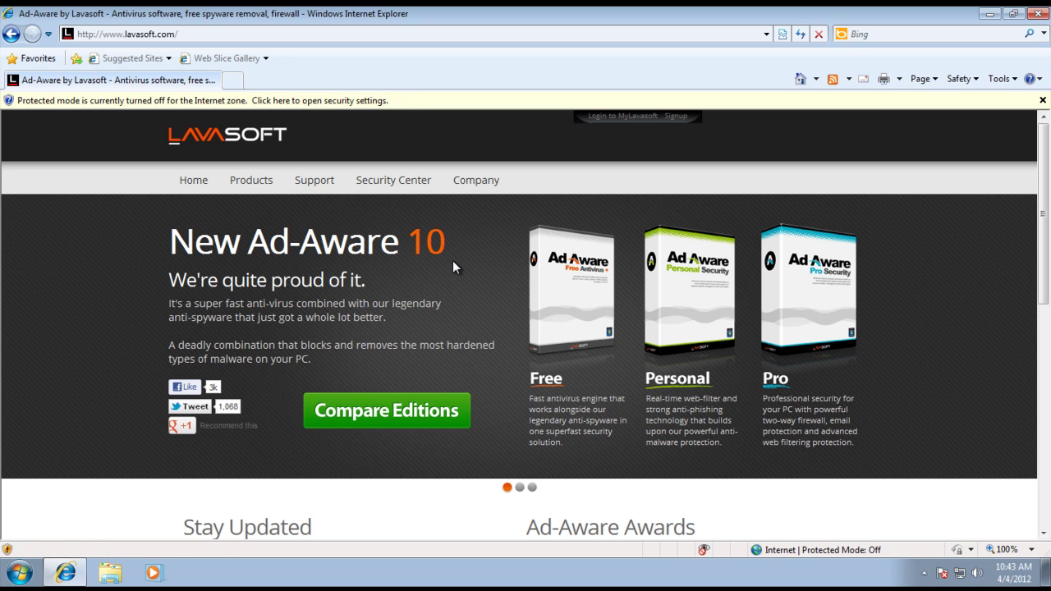
Step: Open the Ad-Aware Free Antivirus+ product page and examine its technical specs and feature list
click(565, 289)
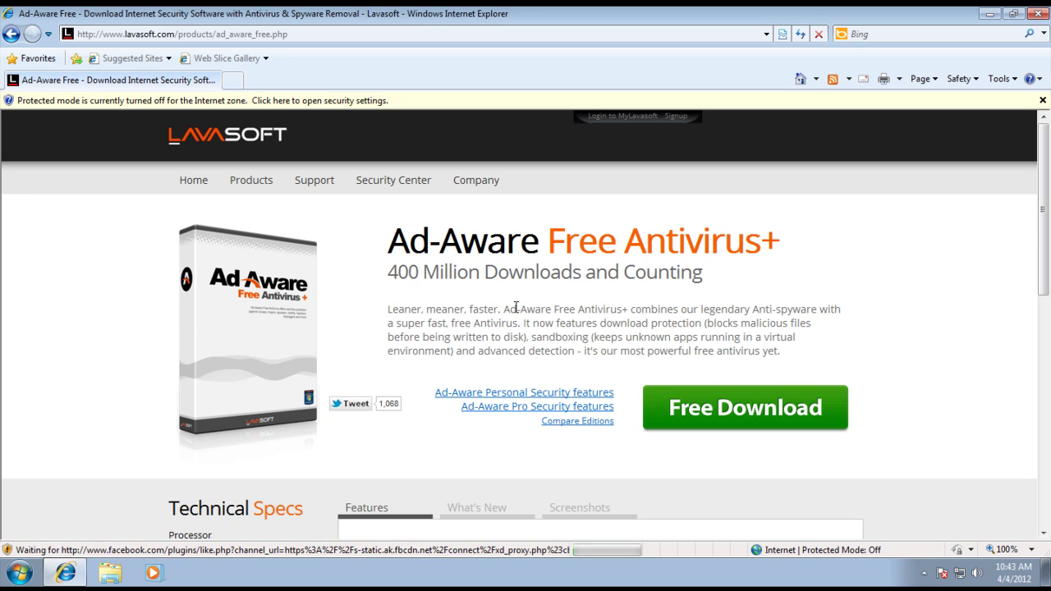
scroll(516, 307, down, 2)
scroll(589, 317, up, 1)
scroll(579, 323, down, 3)
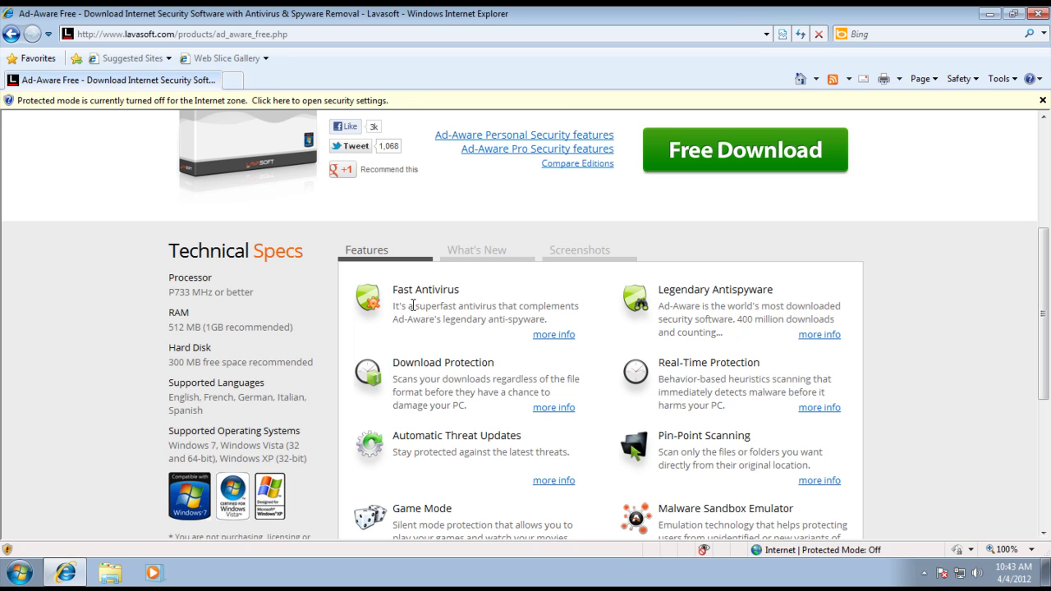
scroll(419, 309, down, 2)
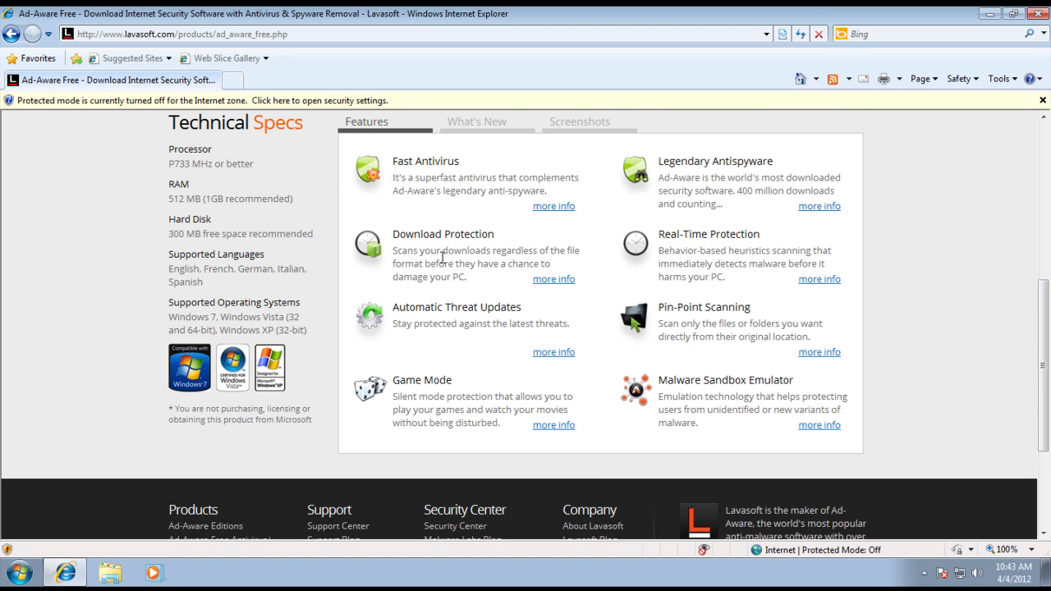
scroll(459, 319, down, 1)
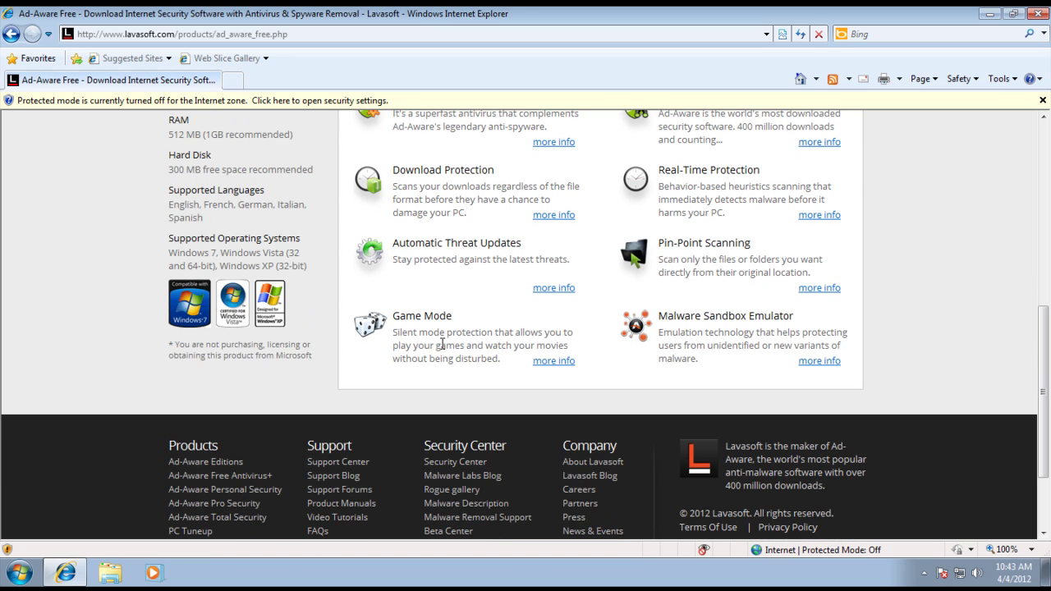
scroll(535, 362, up, 1)
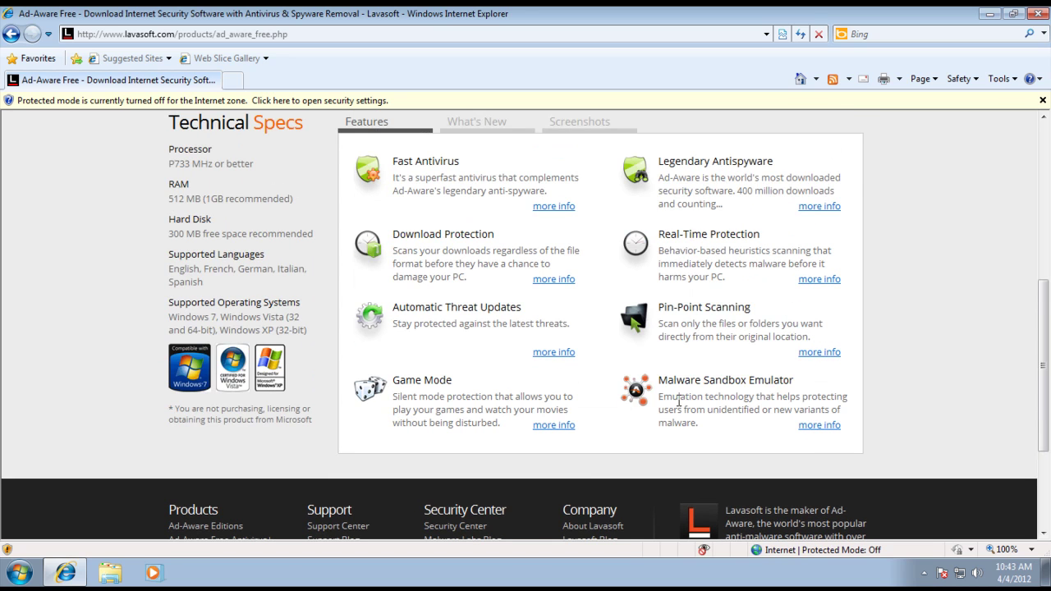
drag(675, 399, 708, 428)
click(708, 428)
scroll(755, 379, up, 2)
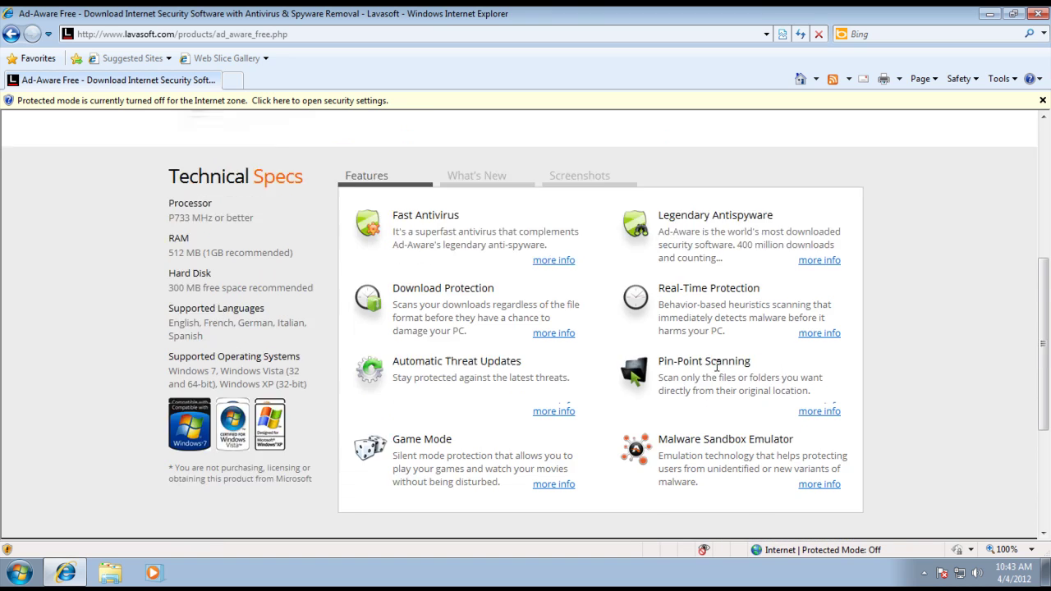
drag(680, 308, 722, 332)
click(687, 317)
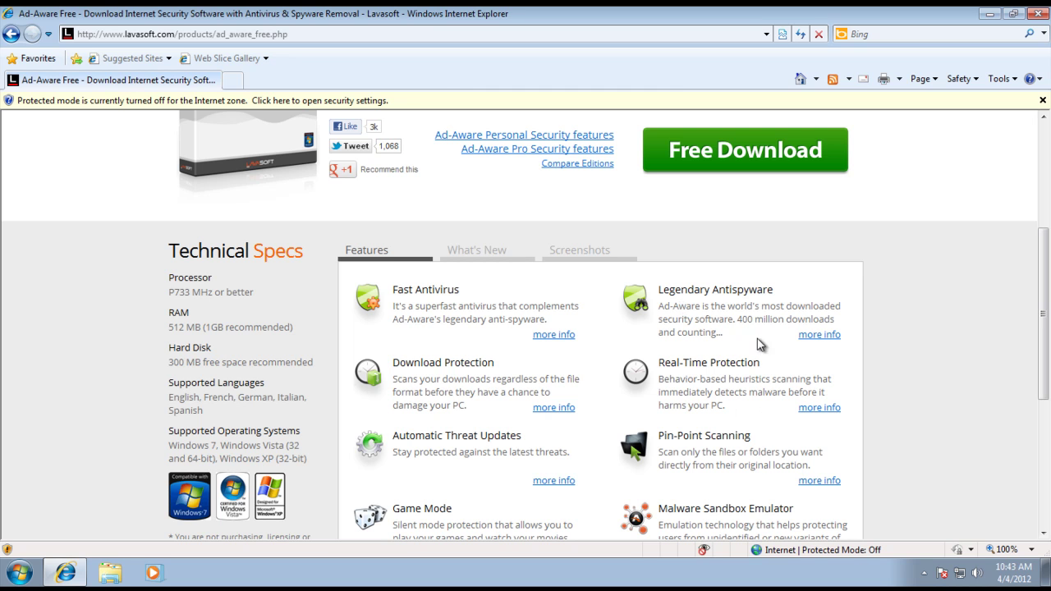
click(668, 469)
scroll(394, 283, up, 3)
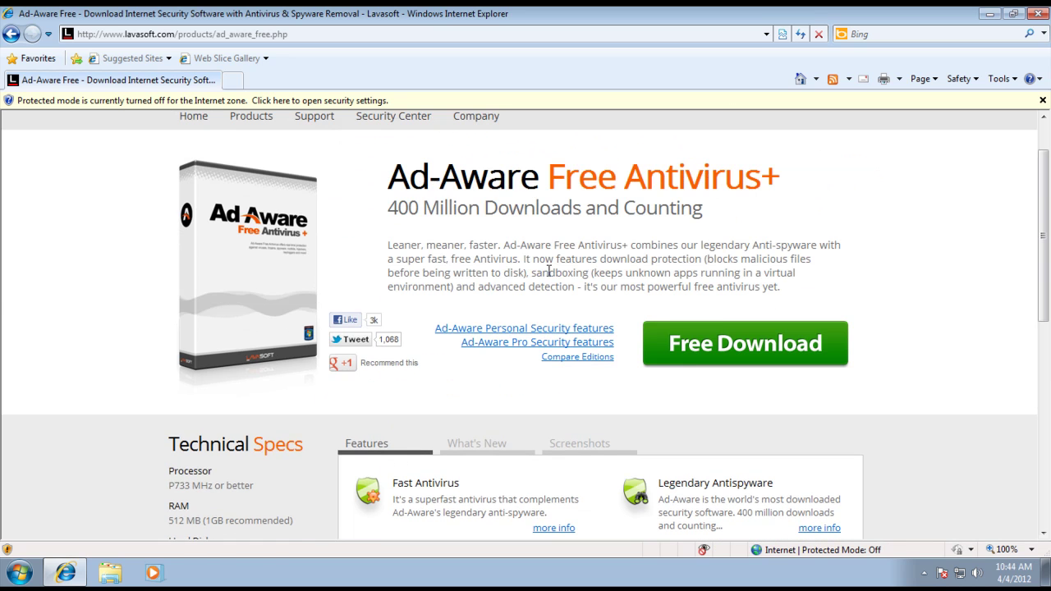
Step: Download Ad-Aware Free Antivirus+ without the paid upgrade, allowing the blocked file download, and run Adaware_Installer.exe
click(703, 338)
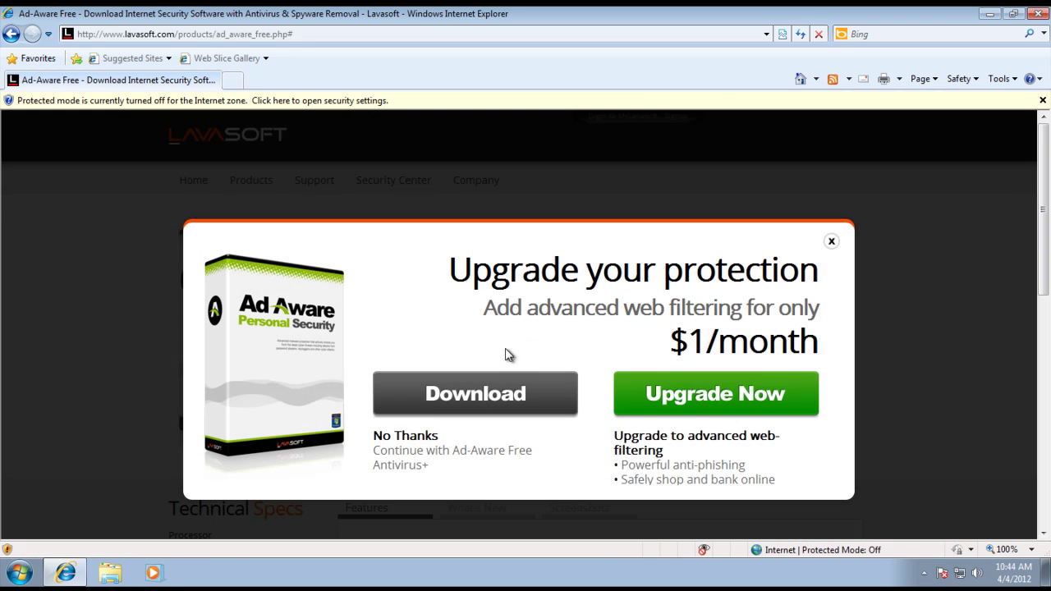
click(468, 394)
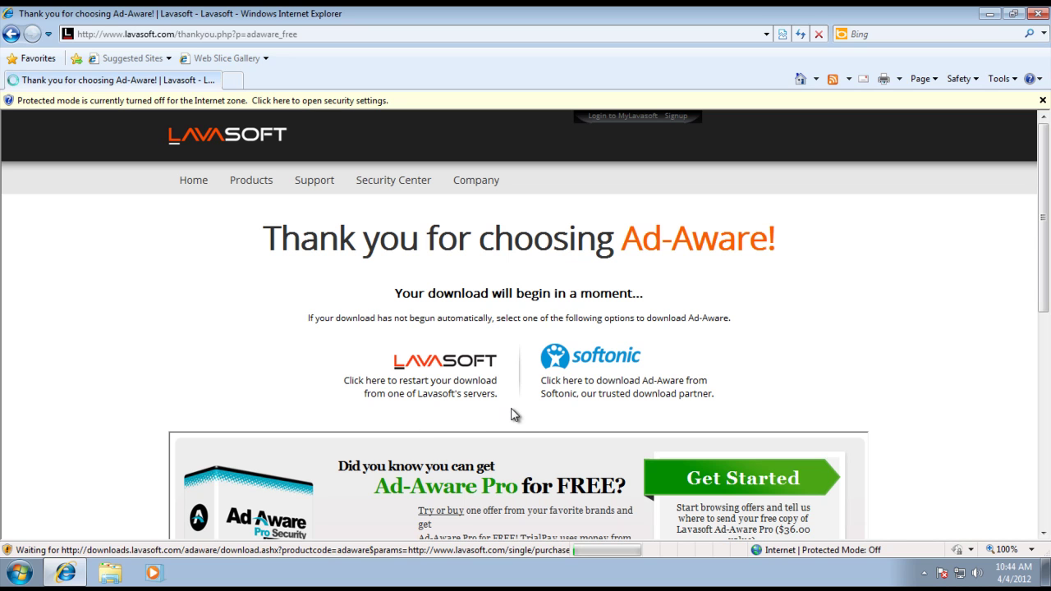
click(315, 100)
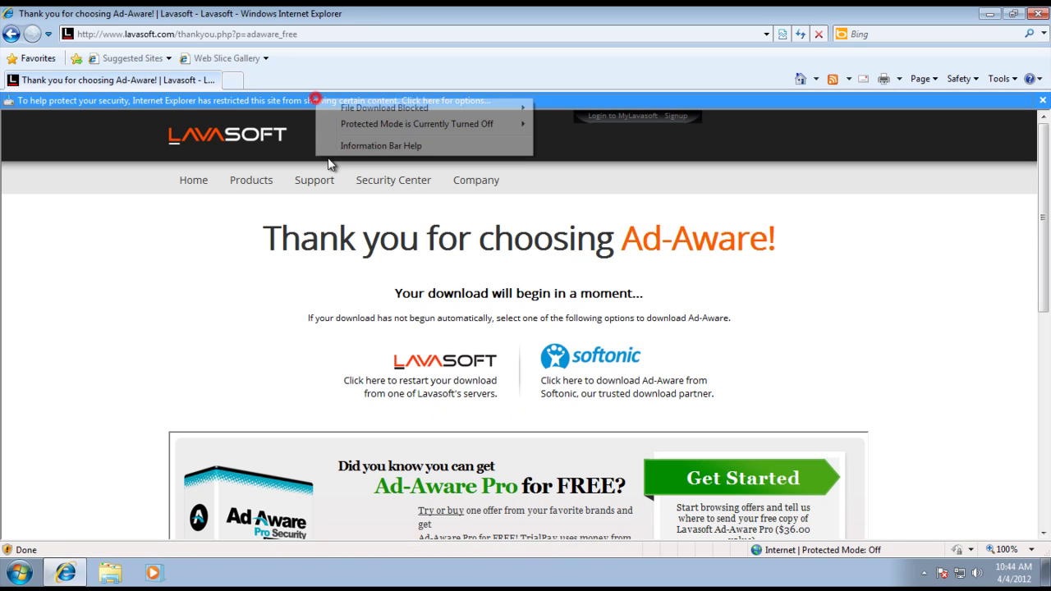
mouse_move(401, 111)
click(583, 108)
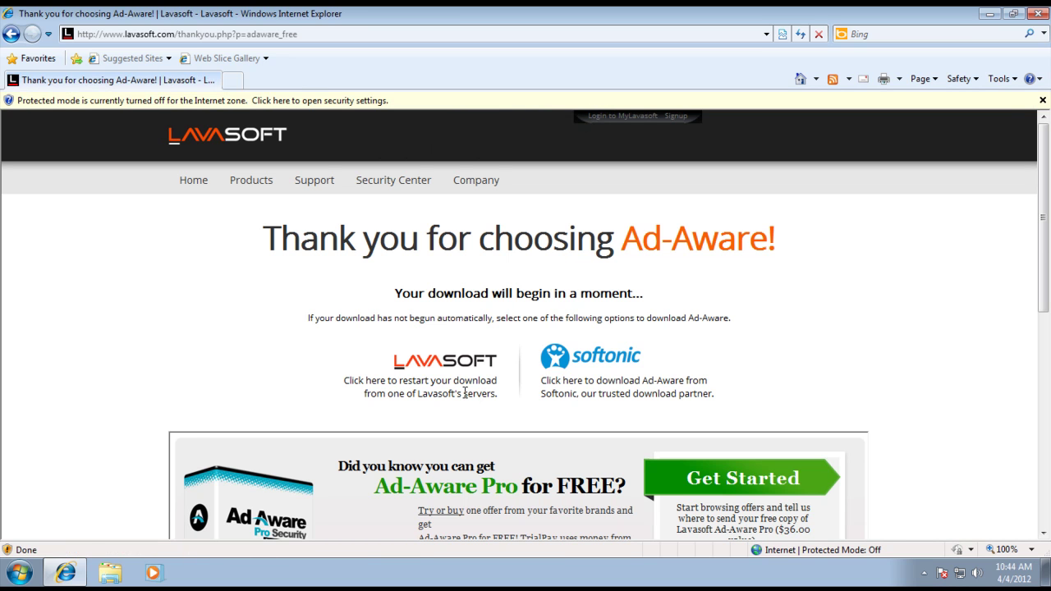
scroll(465, 392, down, 3)
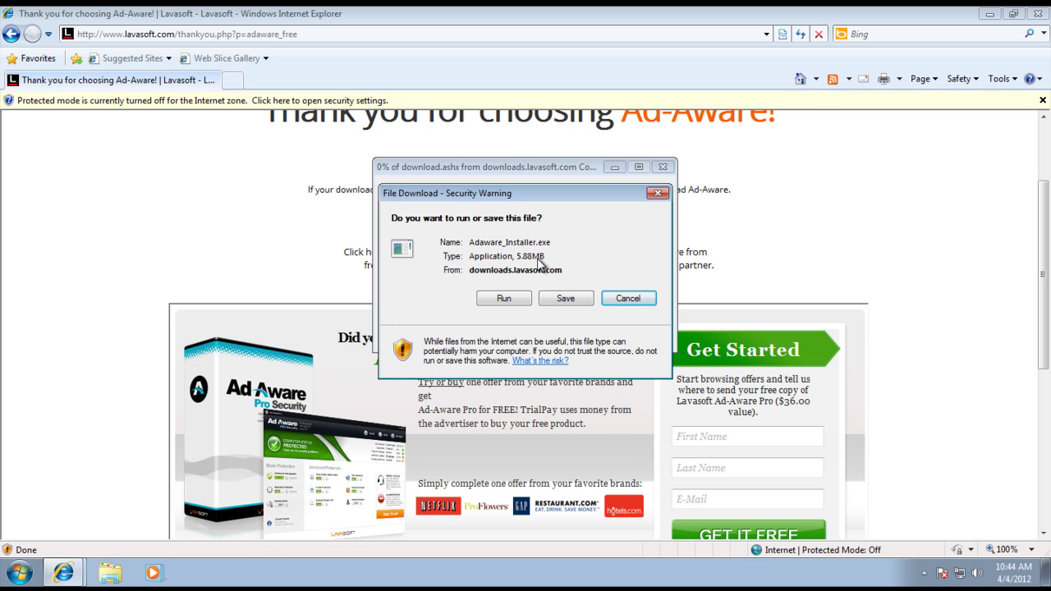
click(500, 299)
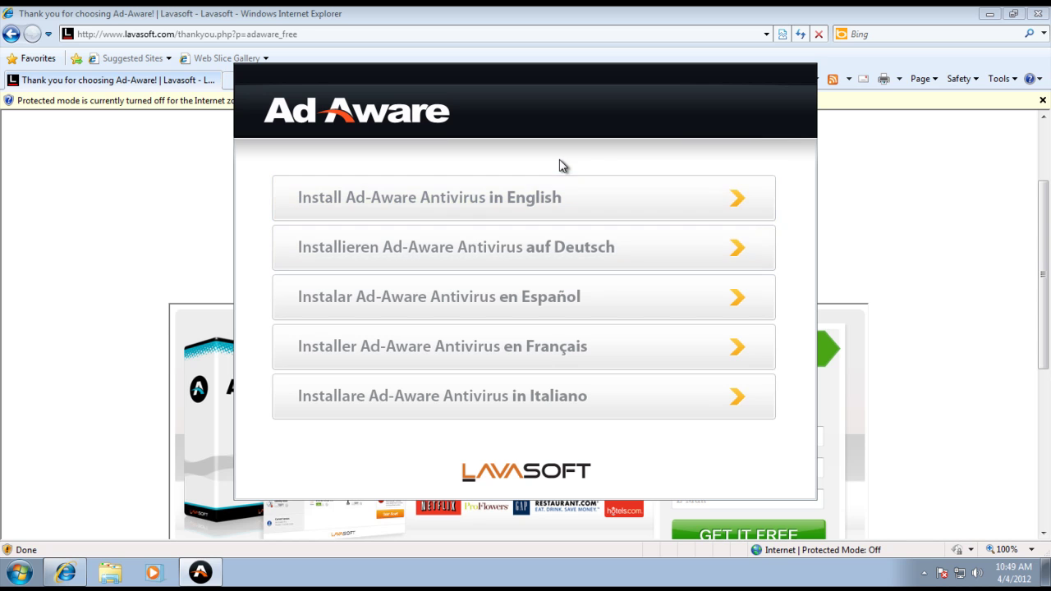
Step: Install Ad-Aware Antivirus in English to the default folder with the Safe Browser add-on, accepting both license agreements
click(483, 196)
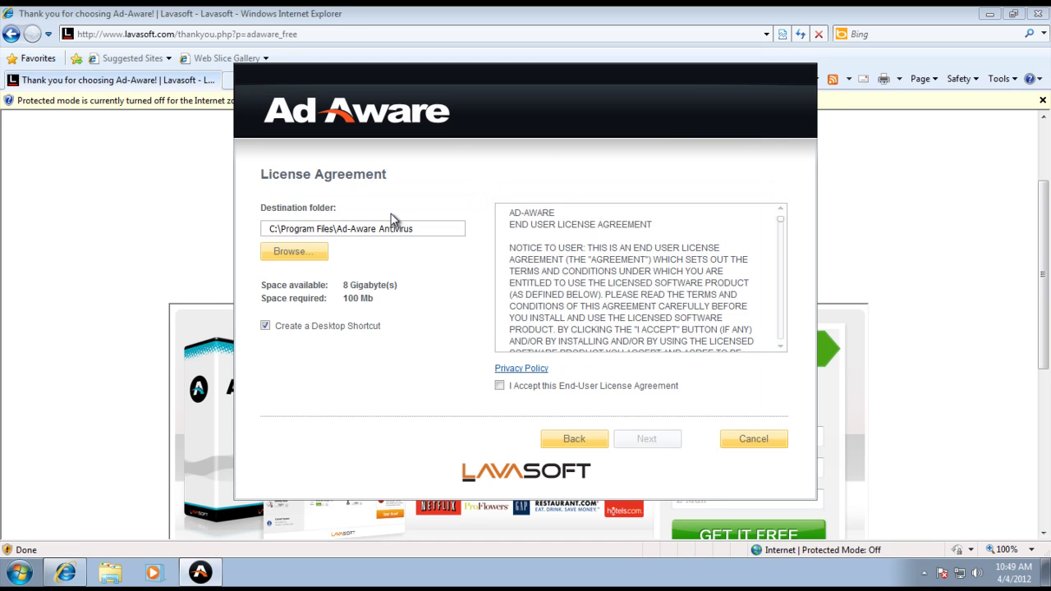
drag(283, 227, 402, 228)
click(399, 228)
click(499, 385)
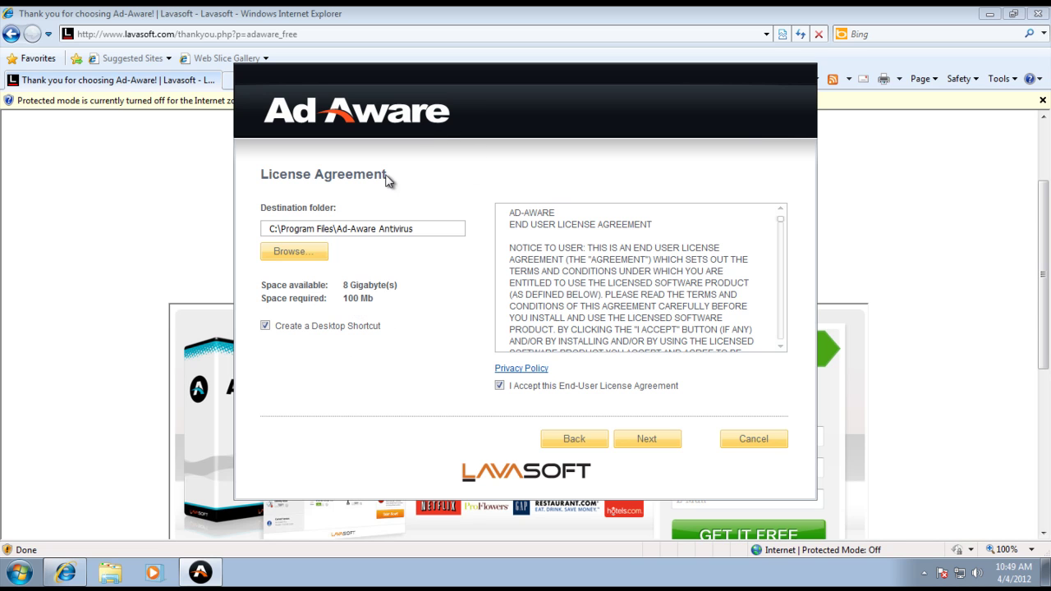
click(653, 447)
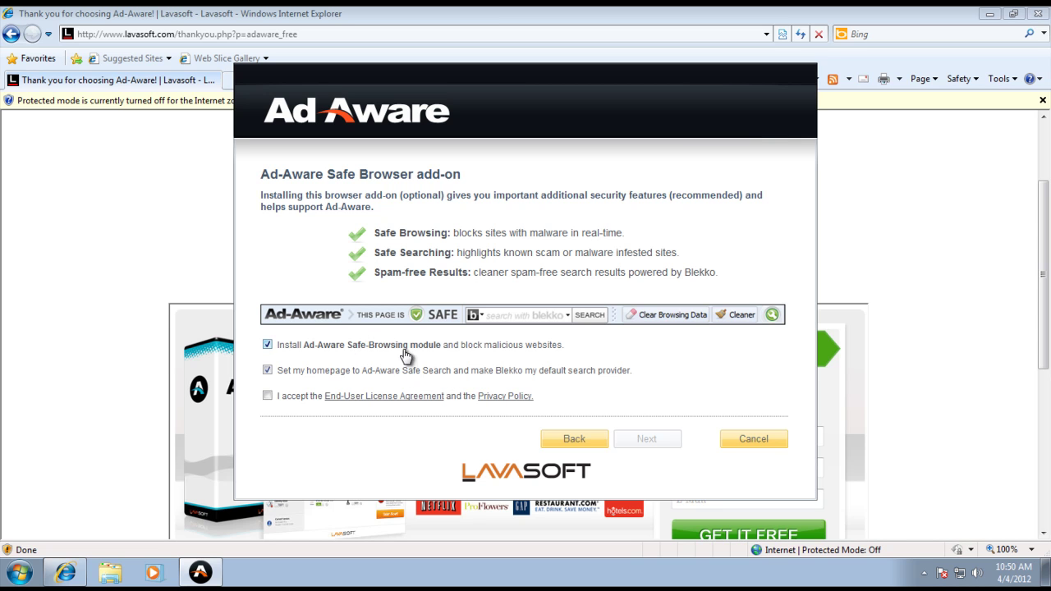
click(269, 397)
click(657, 442)
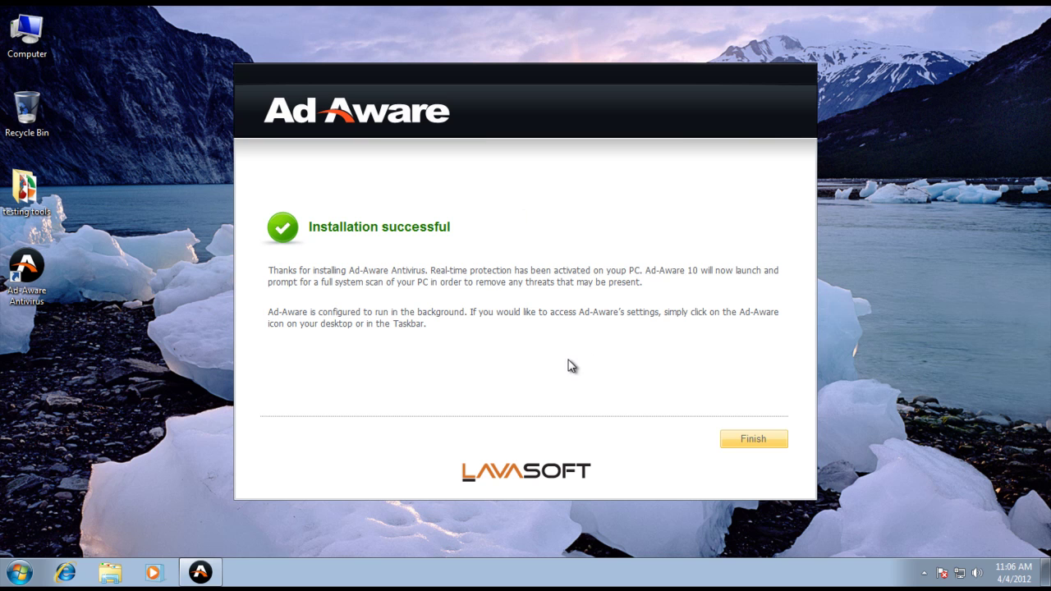
Step: Restart the computer to finish the installation and close the 30-day trial welcome window
click(739, 443)
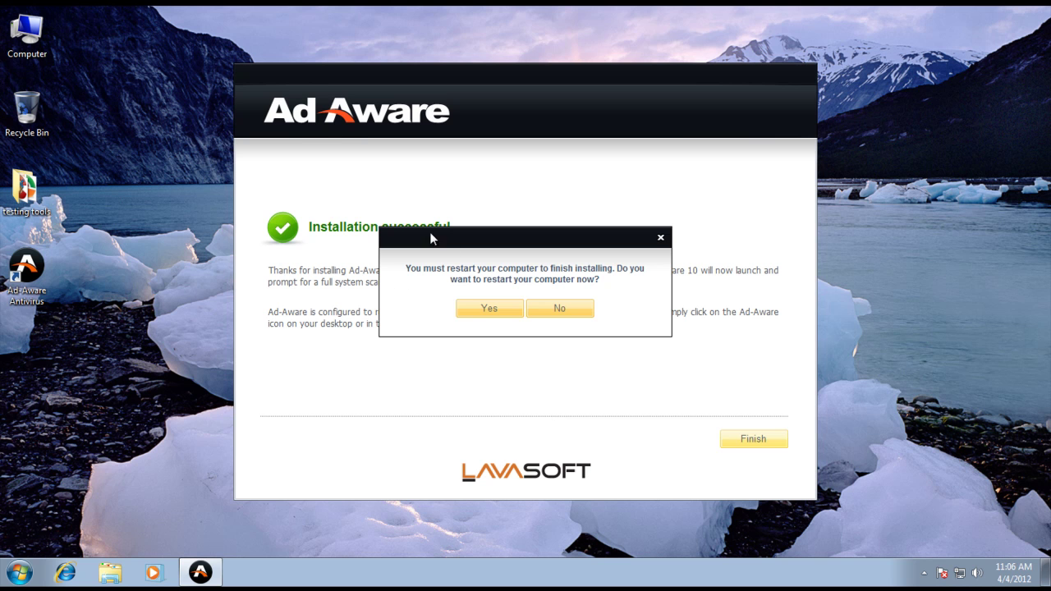
click(479, 316)
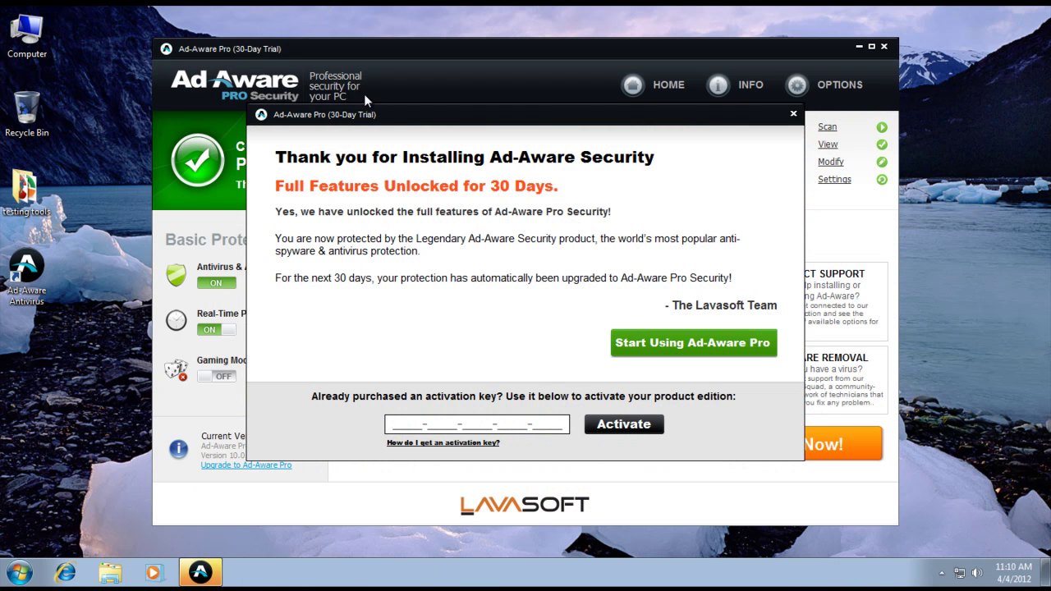
mouse_move(390, 124)
mouse_down()
mouse_move(620, 111)
mouse_move(383, 106)
mouse_up()
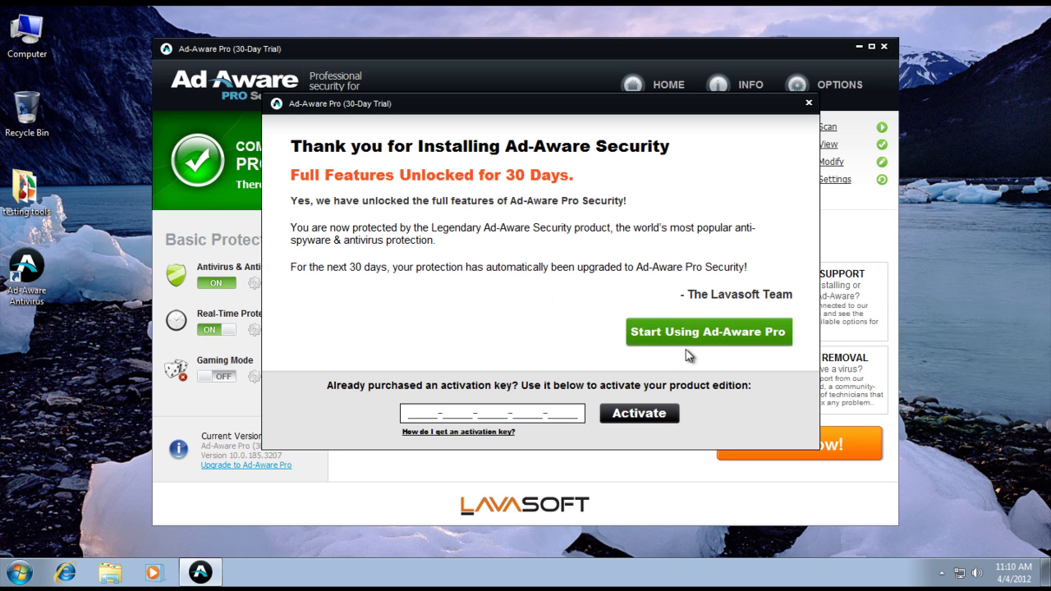
click(809, 104)
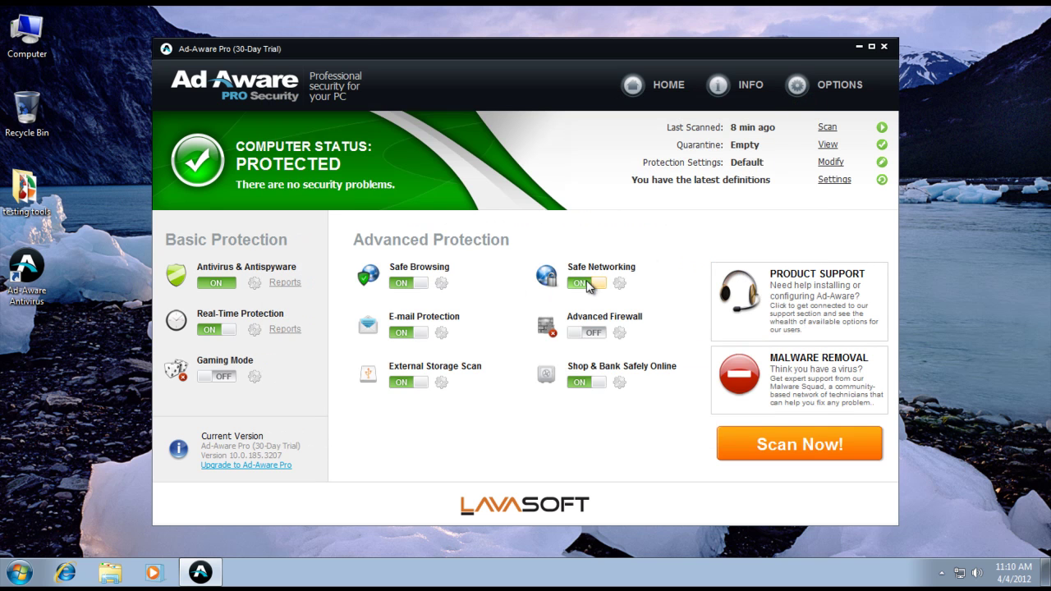
Step: Turn on Advanced Firewall, trusting the Intel(R) PRO/1000 MT Desktop Adapter, and switch the firewall back off
click(593, 335)
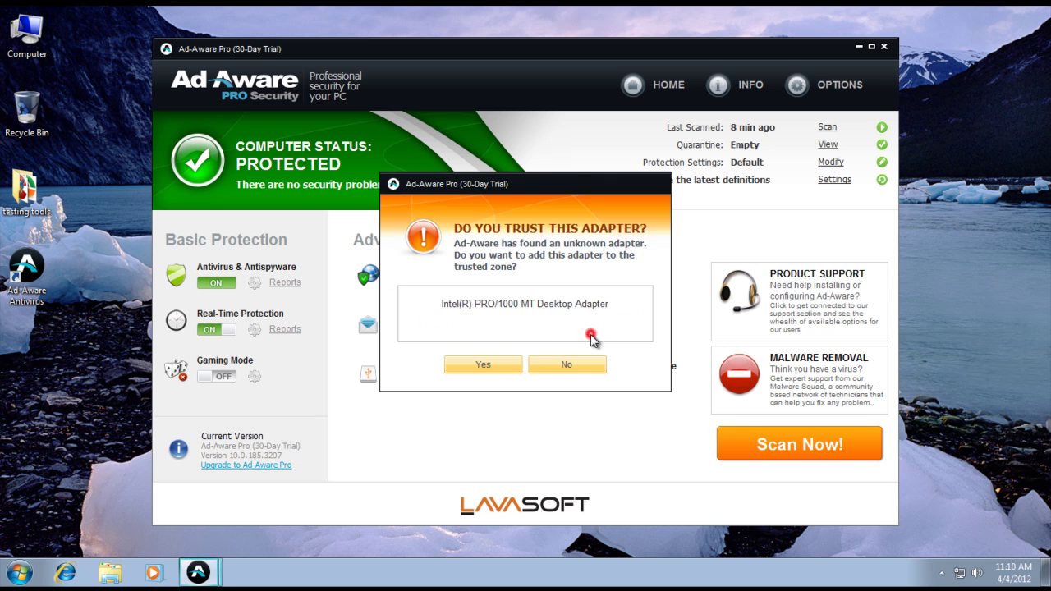
click(482, 366)
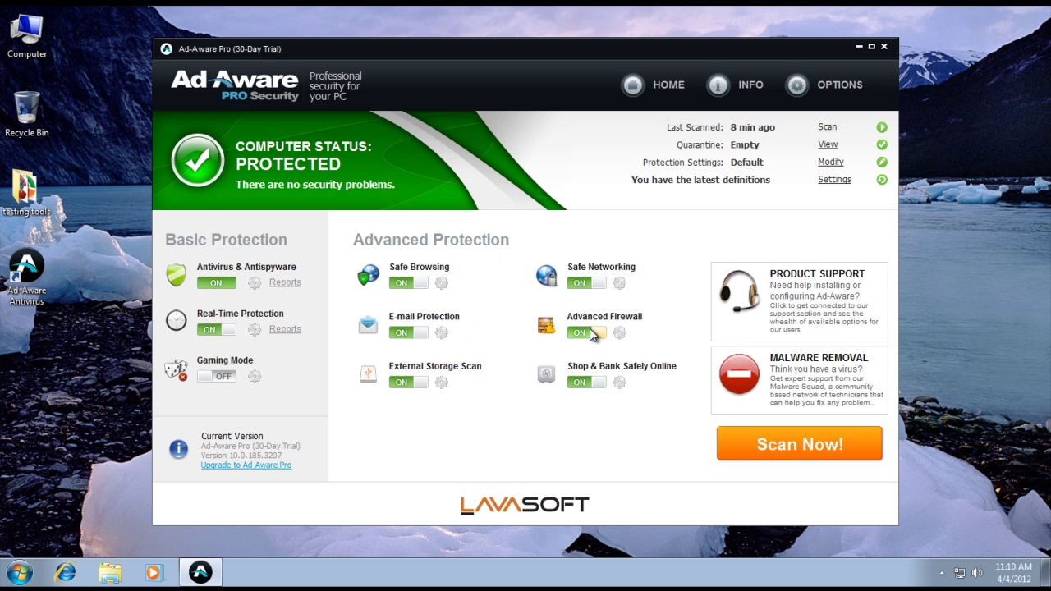
click(591, 332)
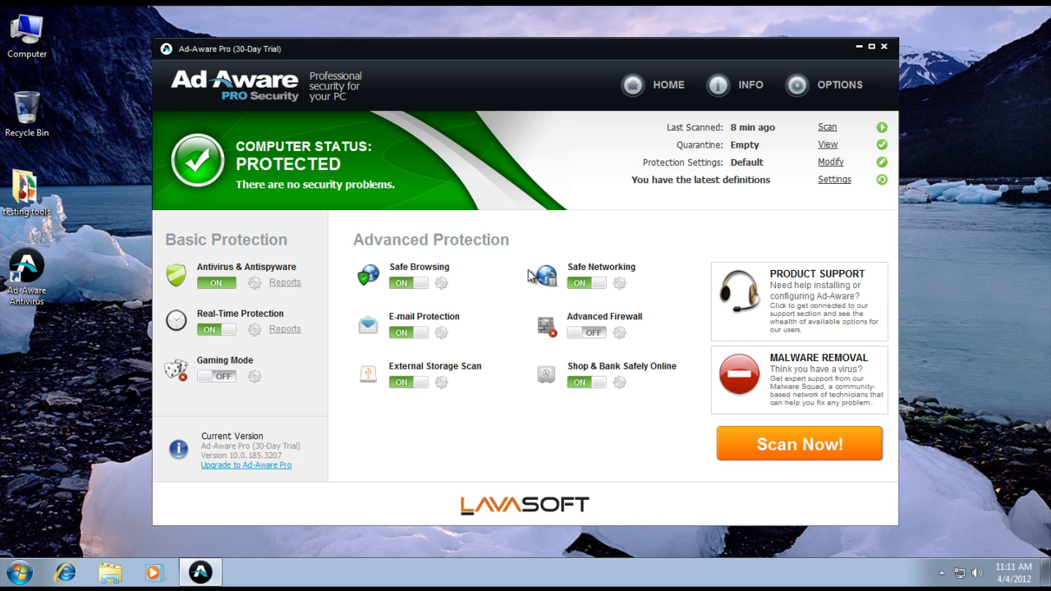
Step: Turn off Safe Browsing, and switch E-mail Protection off and back on
click(414, 283)
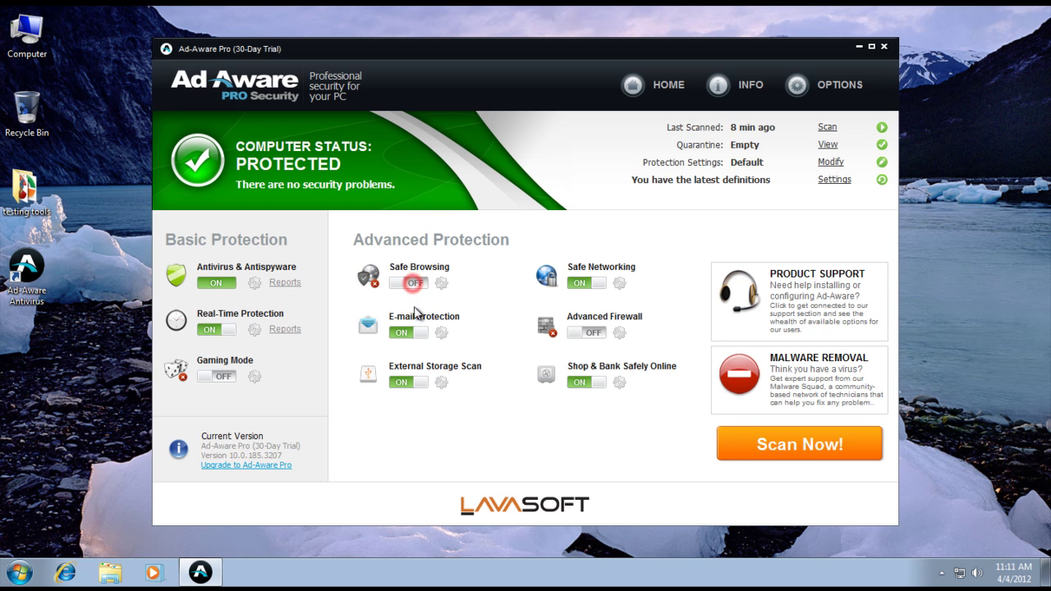
click(415, 332)
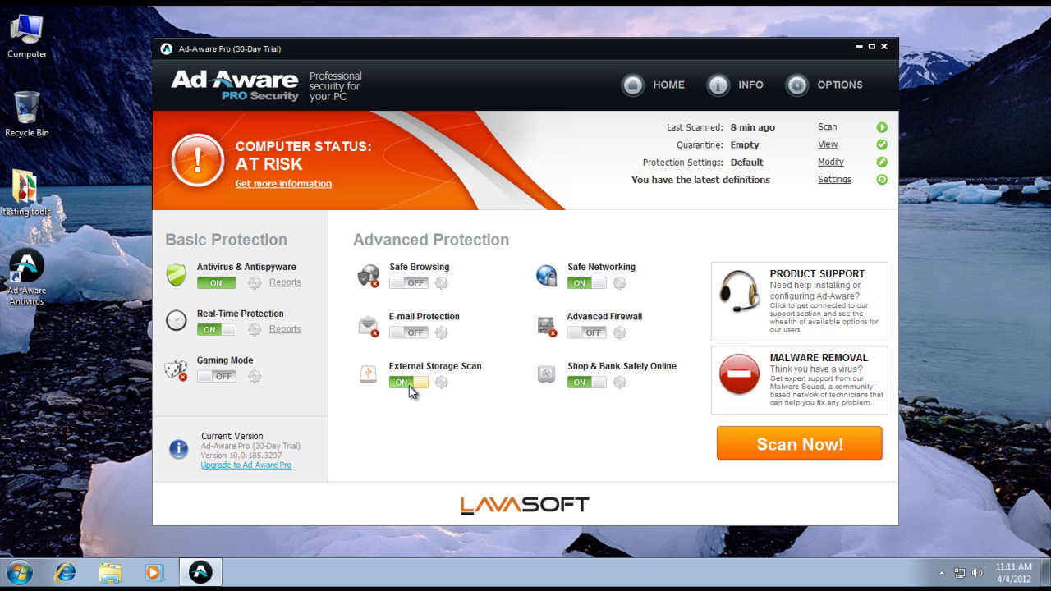
click(409, 335)
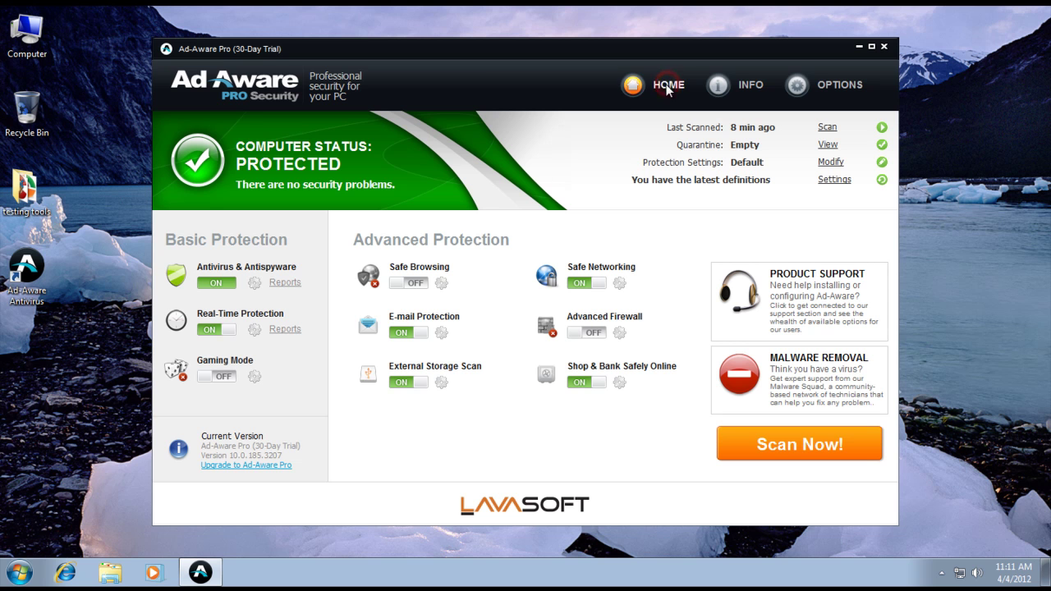
Step: Reposition the Ad-Aware window on the desktop and turn on both Advanced Firewall and Safe Browsing
drag(368, 51, 441, 54)
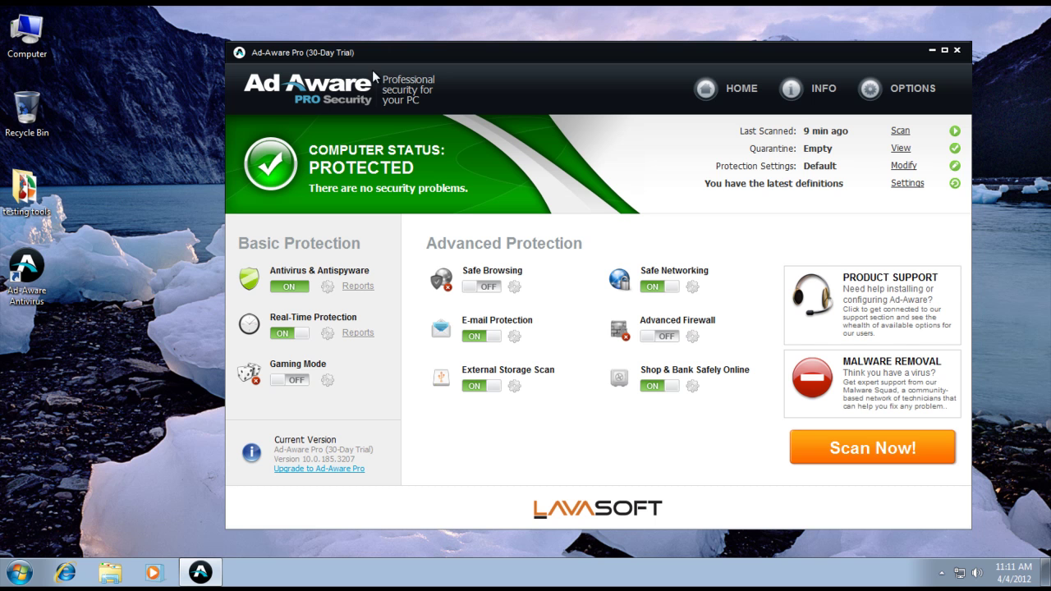
drag(439, 54, 421, 41)
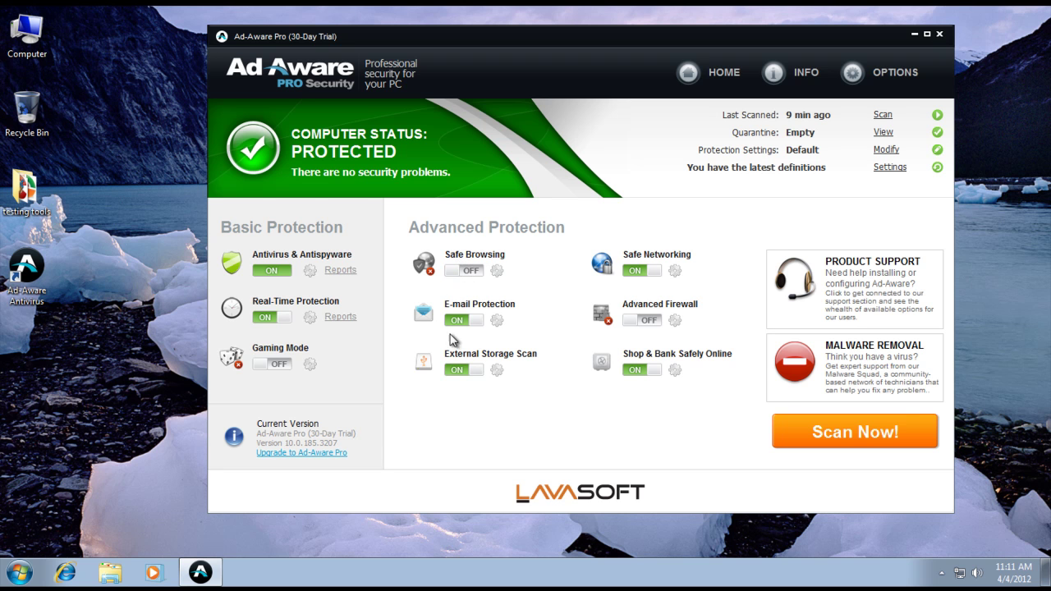
click(657, 318)
click(460, 270)
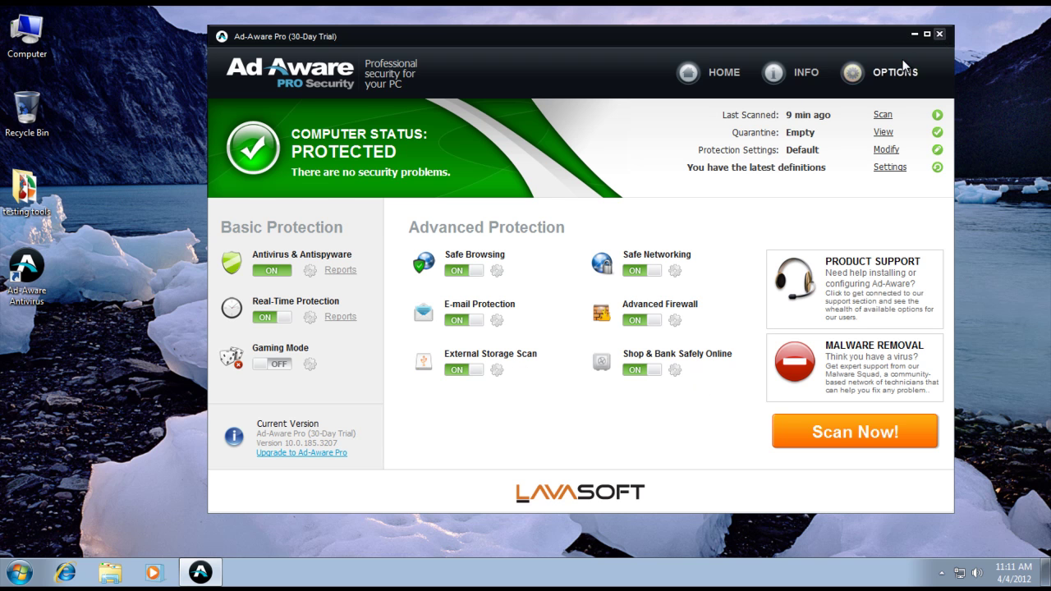
Step: Decline to trust the Intel(R) PRO/1000 MT Desktop Adapter and view the General and Update options
click(858, 72)
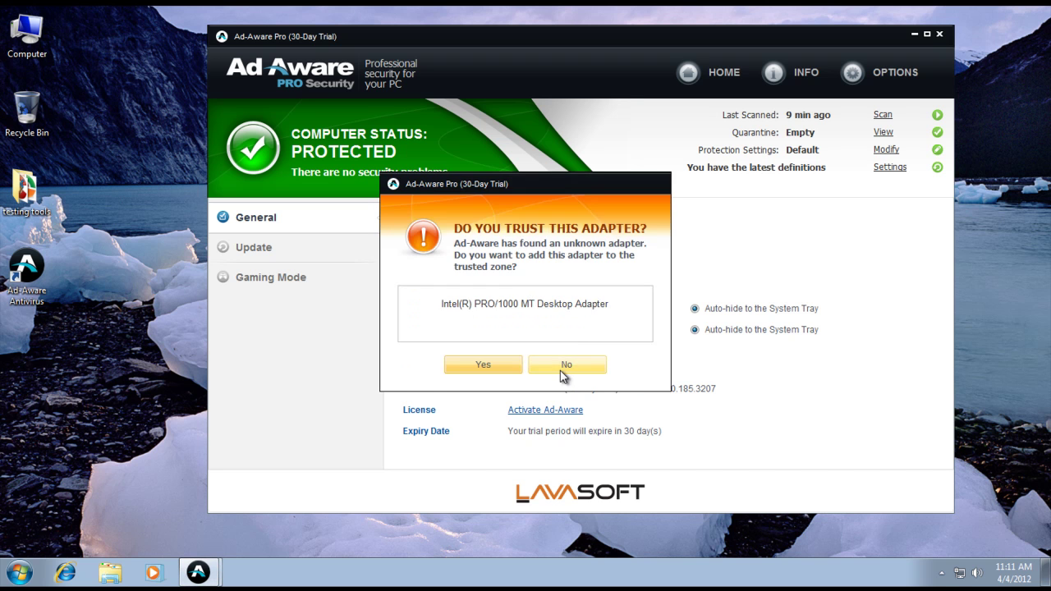
click(560, 369)
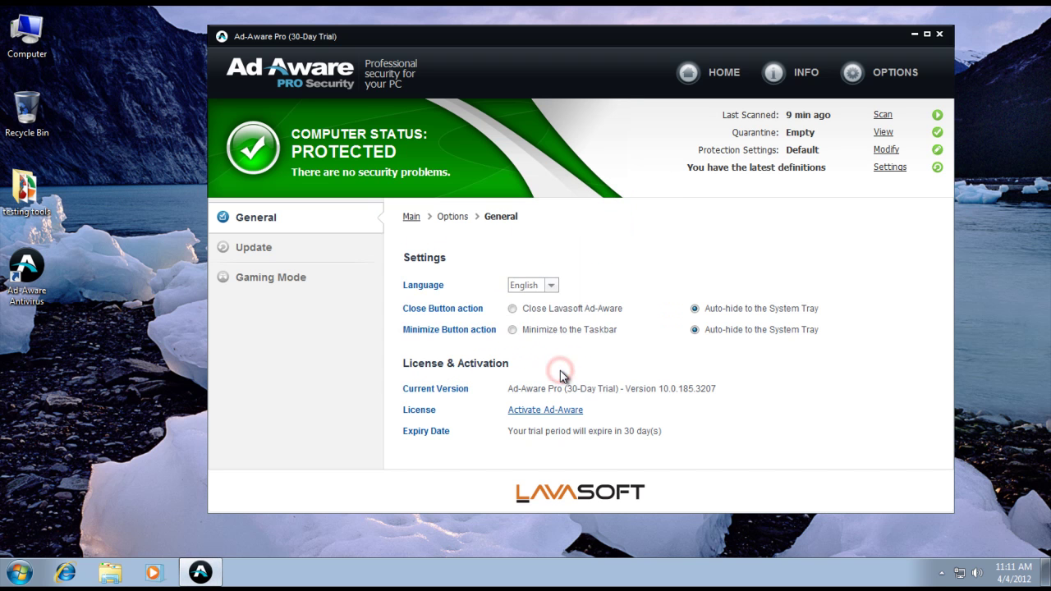
click(274, 248)
click(287, 226)
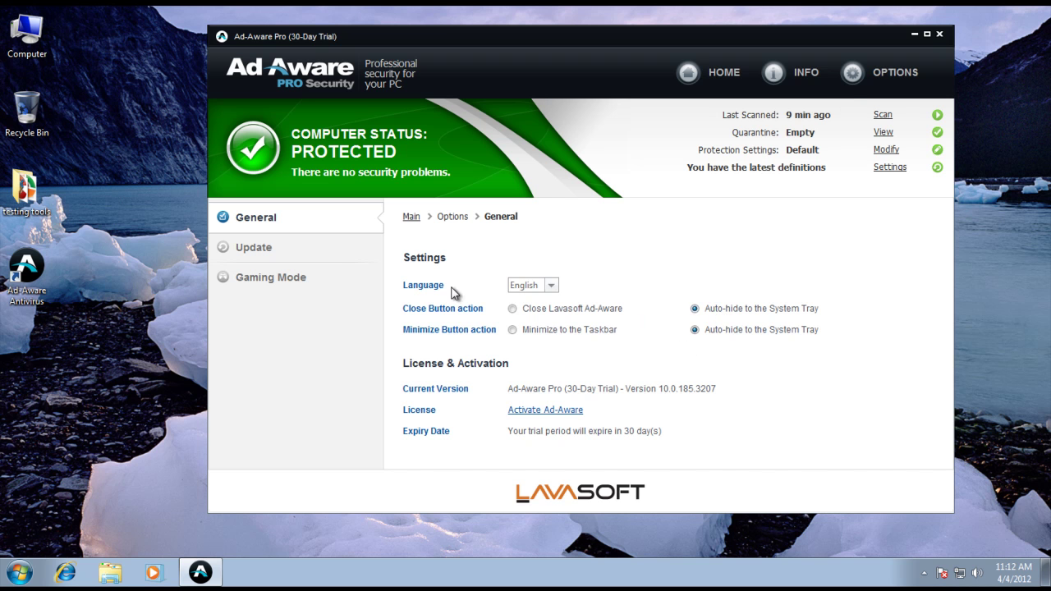
click(299, 253)
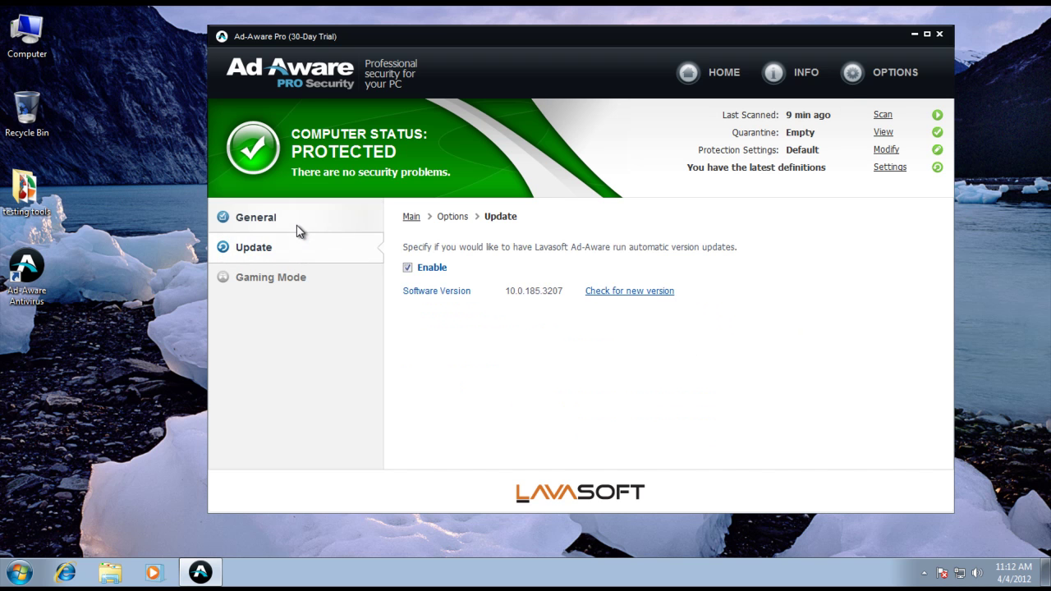
Step: Review the General, Update and Gaming Mode options and return to the Ad-Aware home screen
click(295, 220)
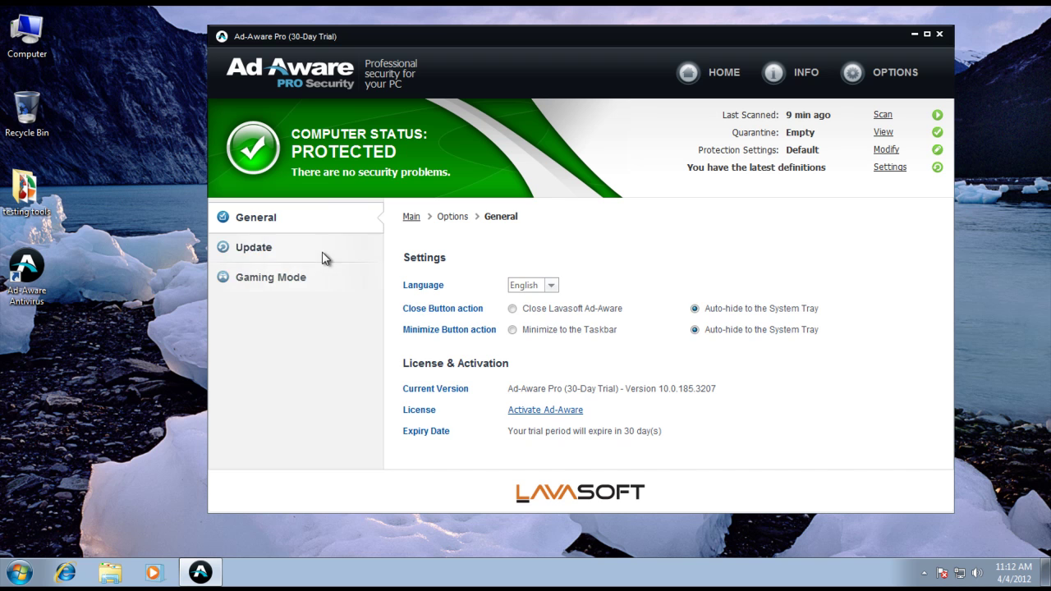
click(322, 247)
click(317, 276)
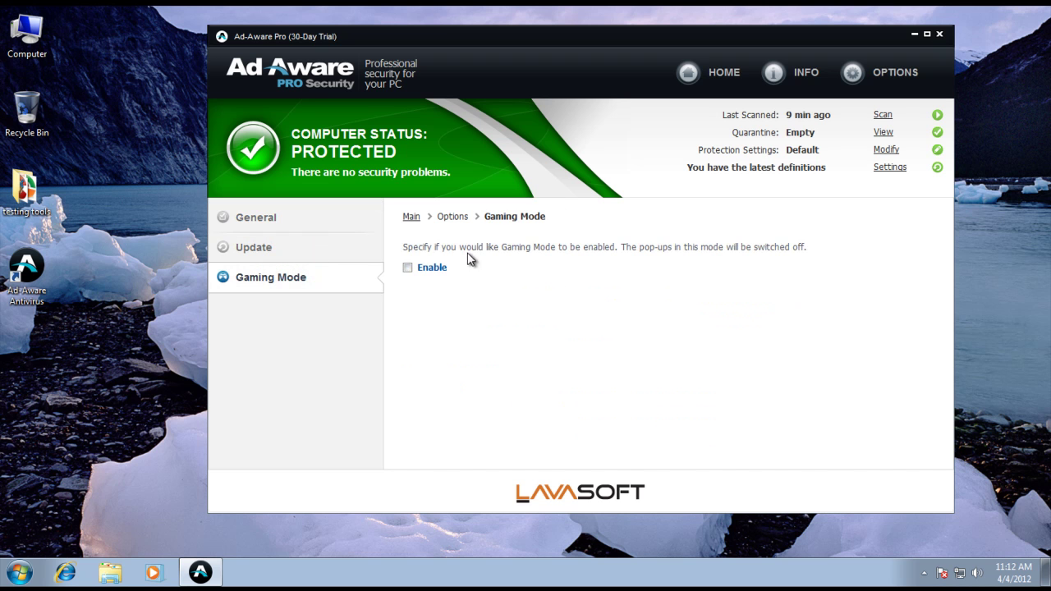
click(309, 247)
click(308, 230)
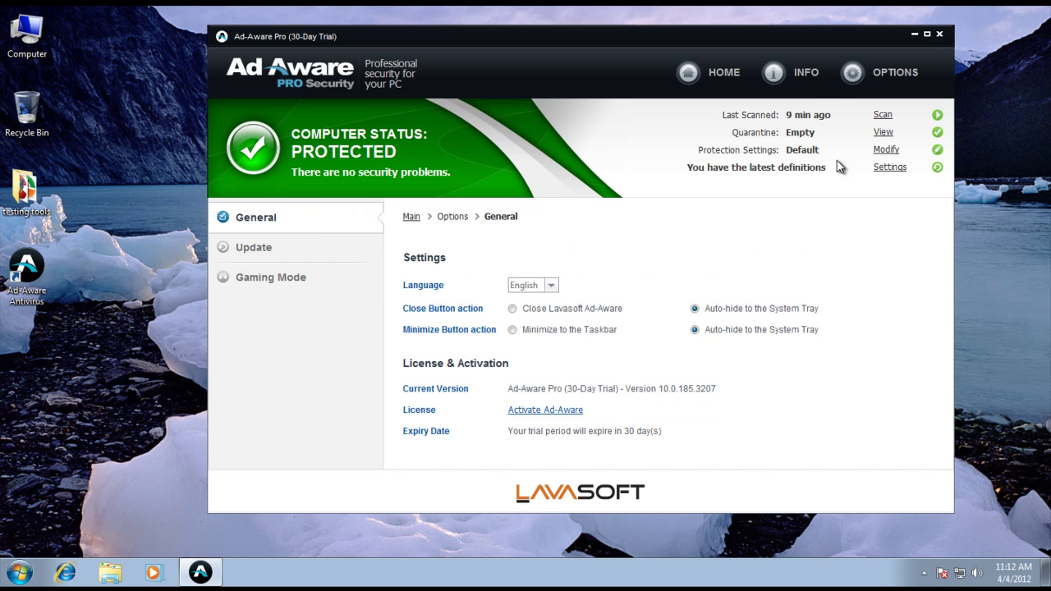
click(779, 76)
click(702, 80)
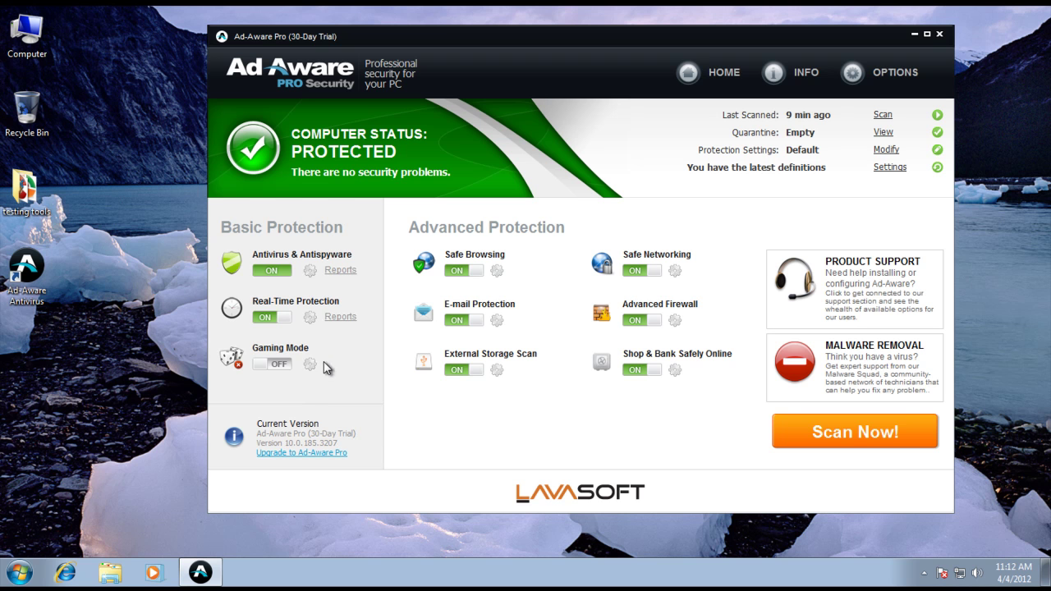
Step: Examine the Full Scan, Quarantine, Ignore List, Update Definitions and Schedule settings of Antivirus & Antispyware
click(318, 262)
click(597, 263)
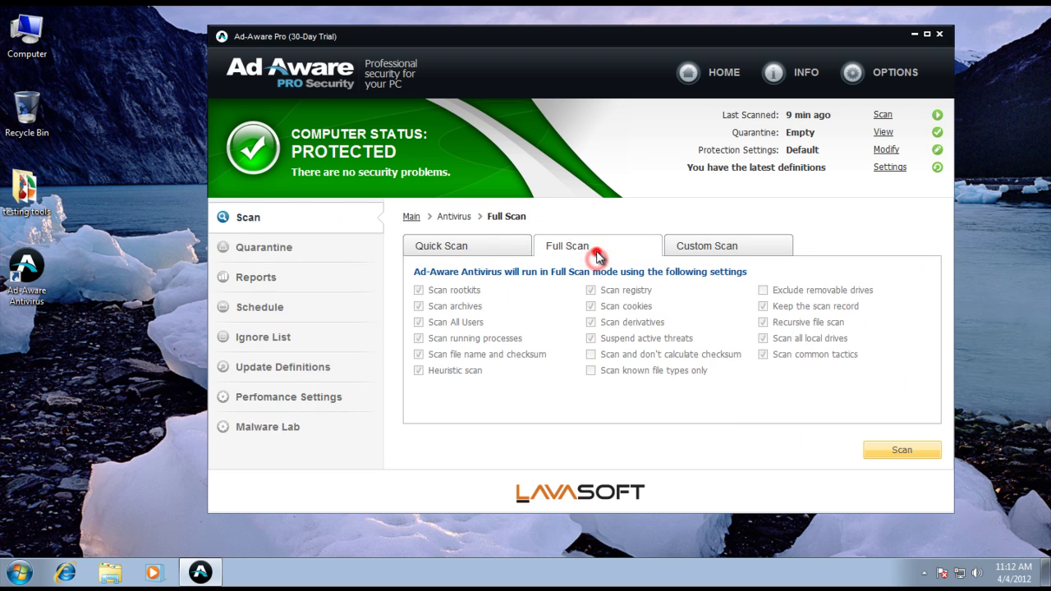
click(343, 243)
click(320, 297)
click(307, 375)
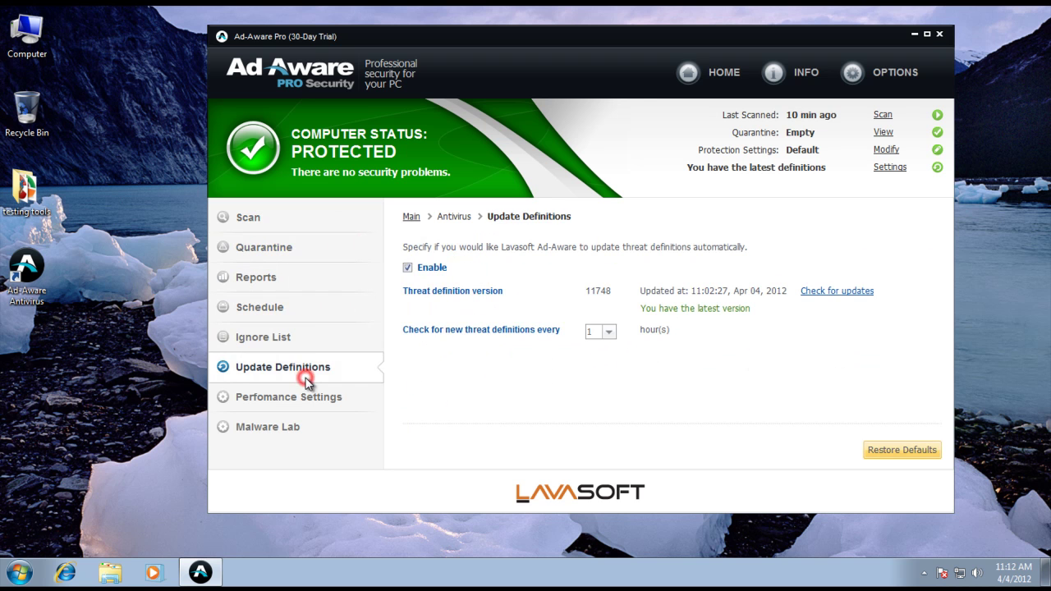
click(313, 347)
click(303, 375)
click(306, 304)
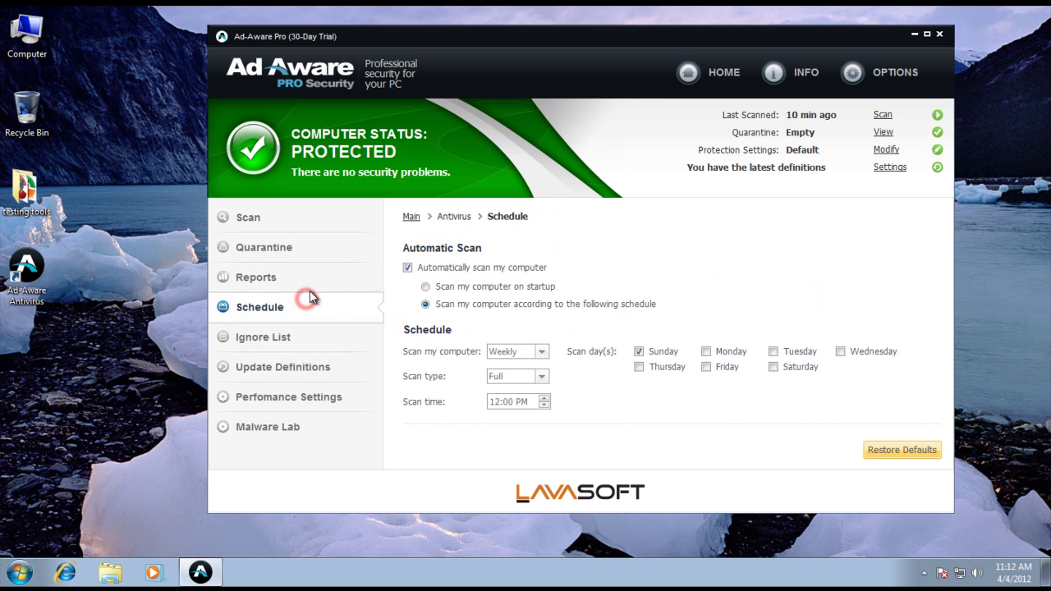
Step: Examine the antivirus Reports, Malware Lab and Performance Settings pages and return to the home screen
click(306, 280)
click(285, 370)
click(285, 427)
click(289, 397)
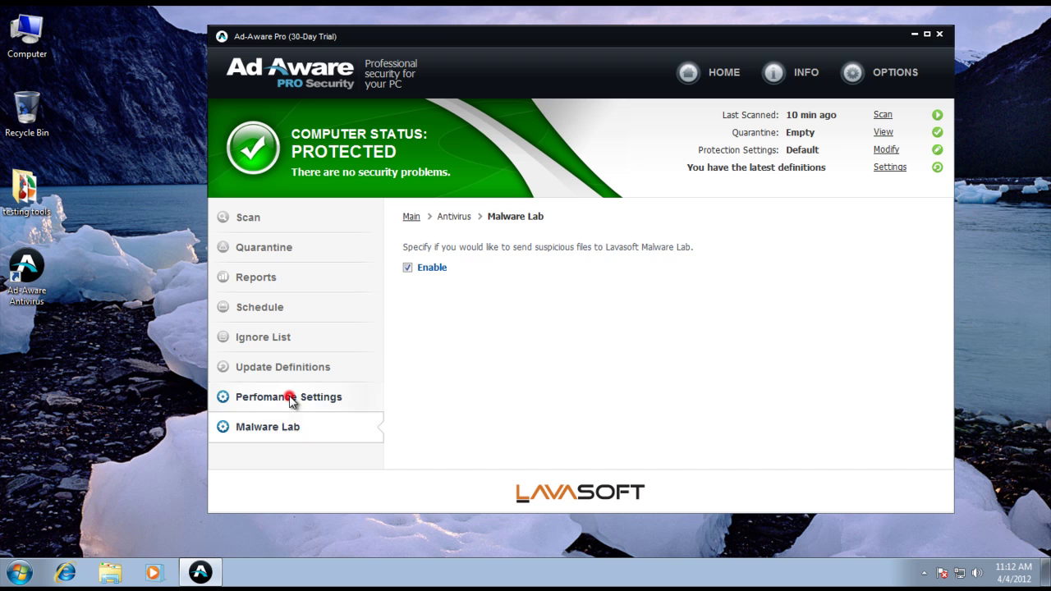
mouse_move(549, 339)
mouse_down()
mouse_move(558, 279)
mouse_move(555, 350)
mouse_up()
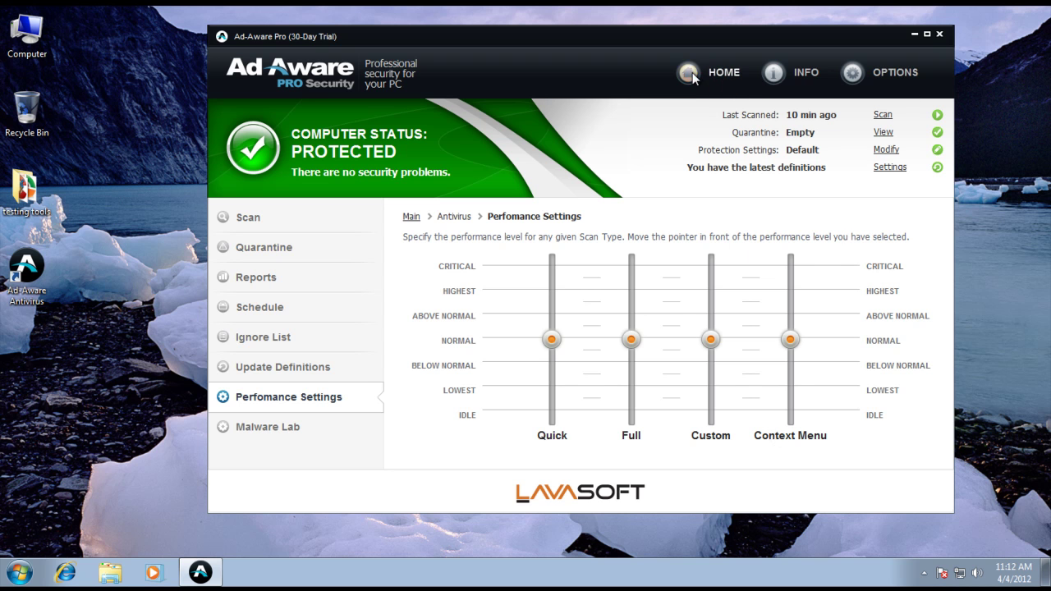
click(720, 74)
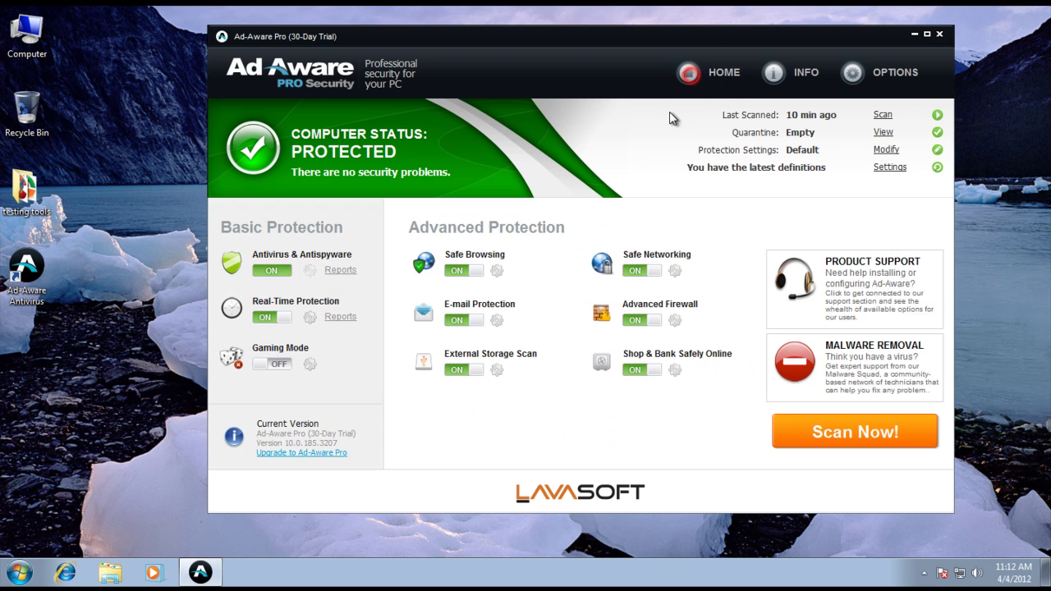
Step: Close the Ad-Aware window, launch Internet Explorer and dismiss the Ad-Aware notification
click(940, 35)
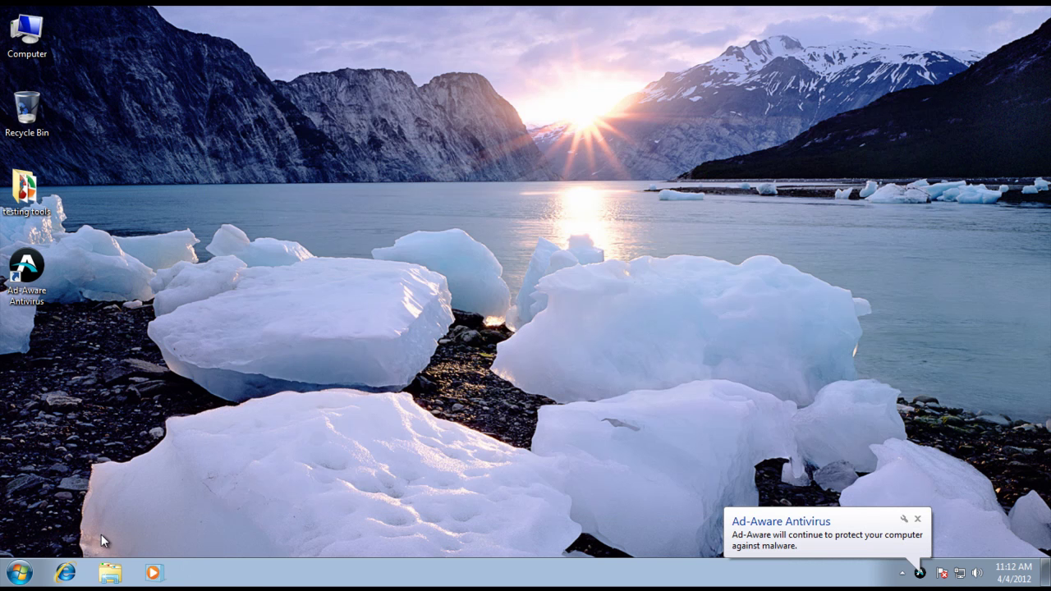
click(65, 572)
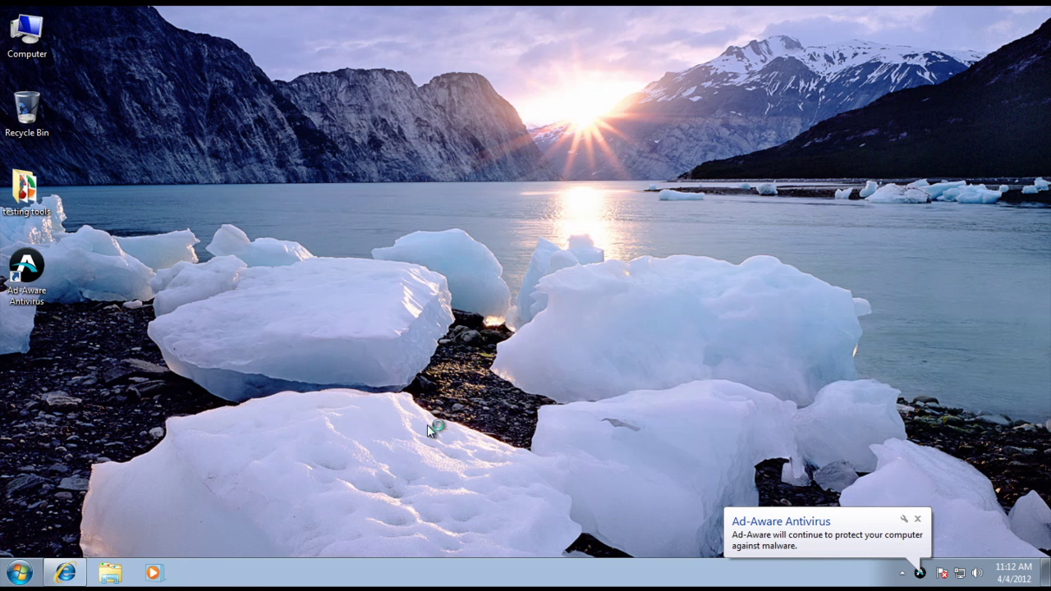
click(917, 519)
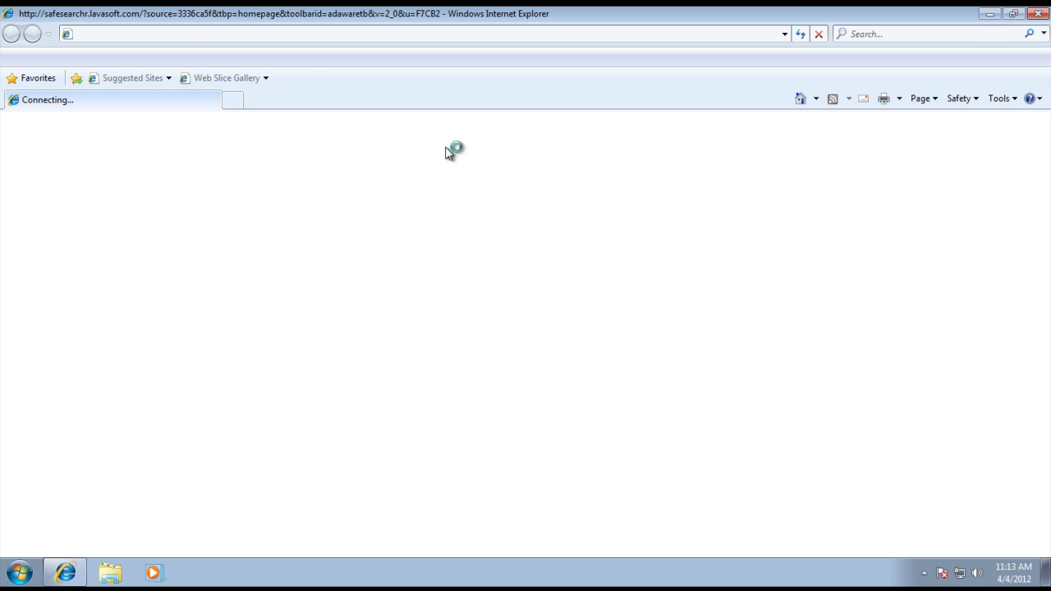
Step: Reopen Ad-Aware to check its protection status, close it again and dismiss its notification
click(922, 573)
double_click(950, 511)
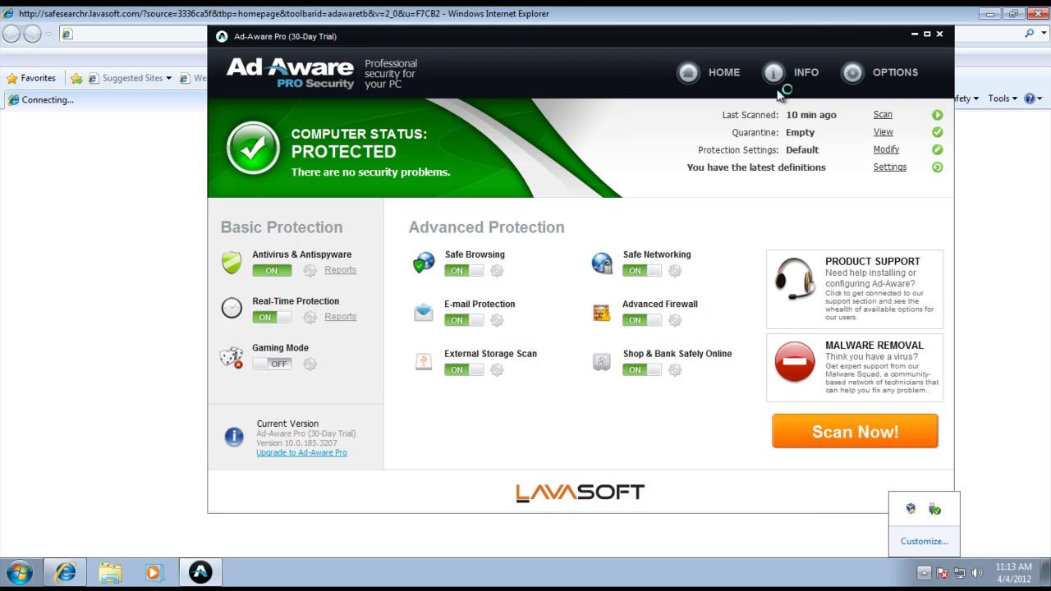
click(941, 35)
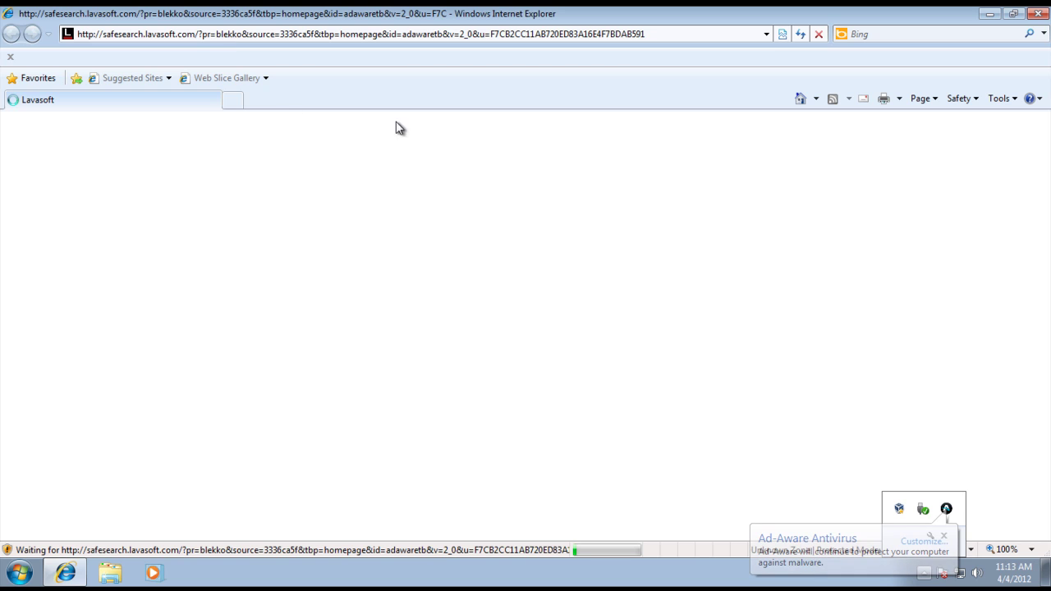
click(943, 537)
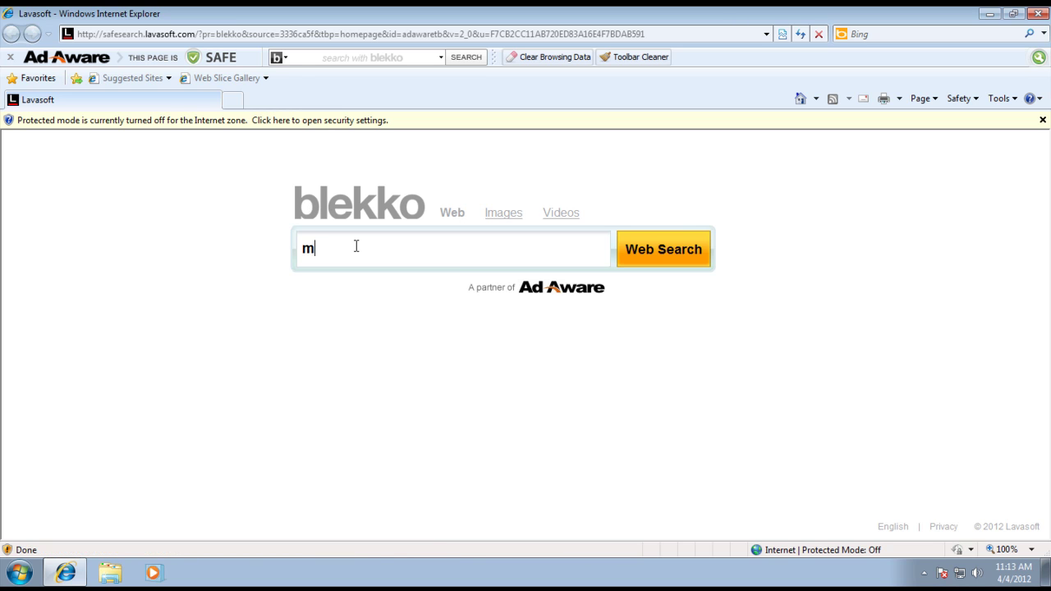
Step: Search the web with blekko for "malware domain list"
text(lware)
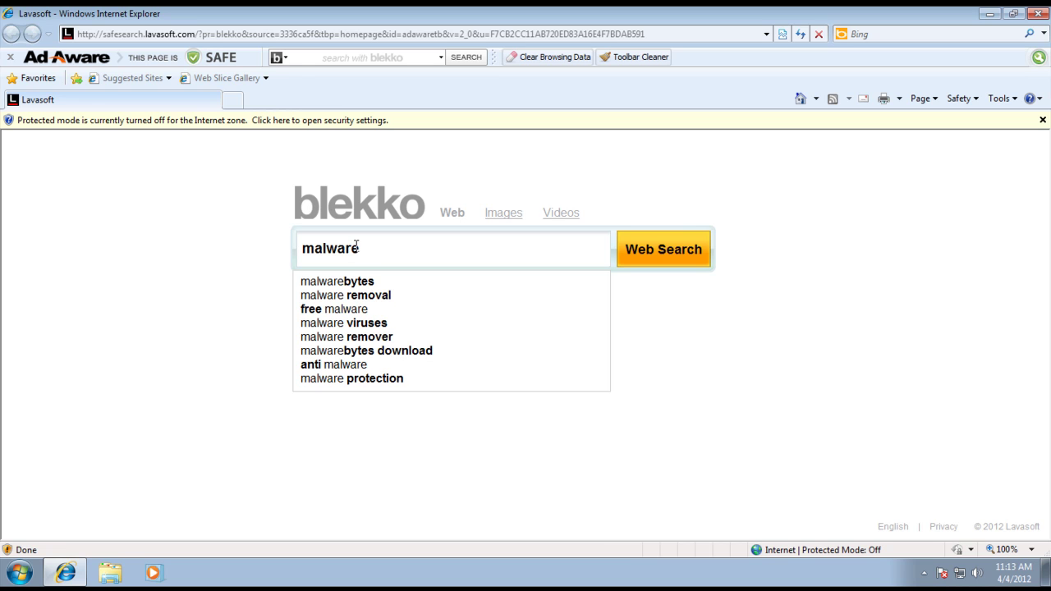
text( d)
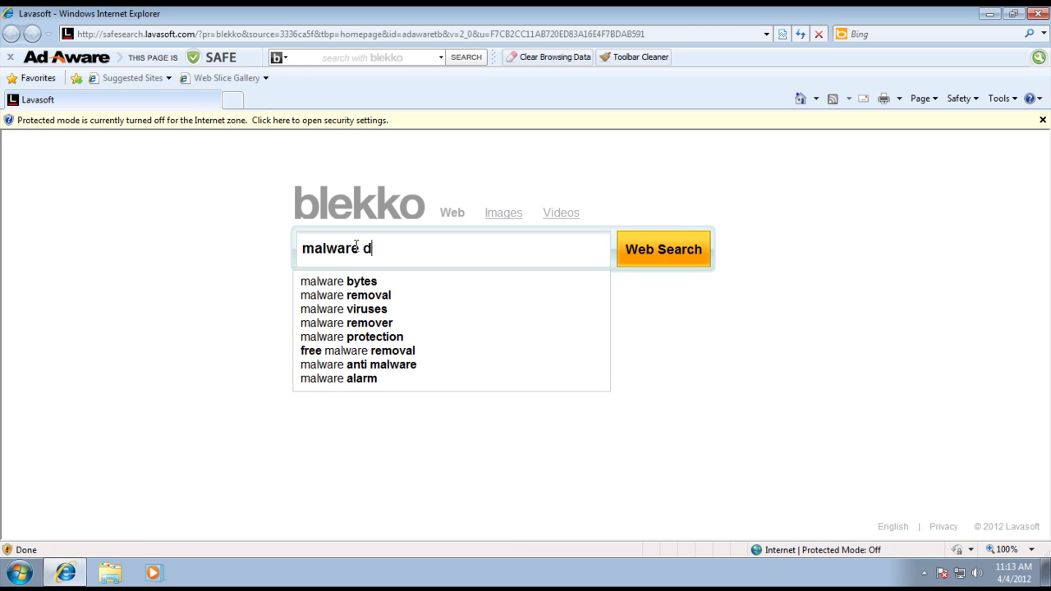
text(oma)
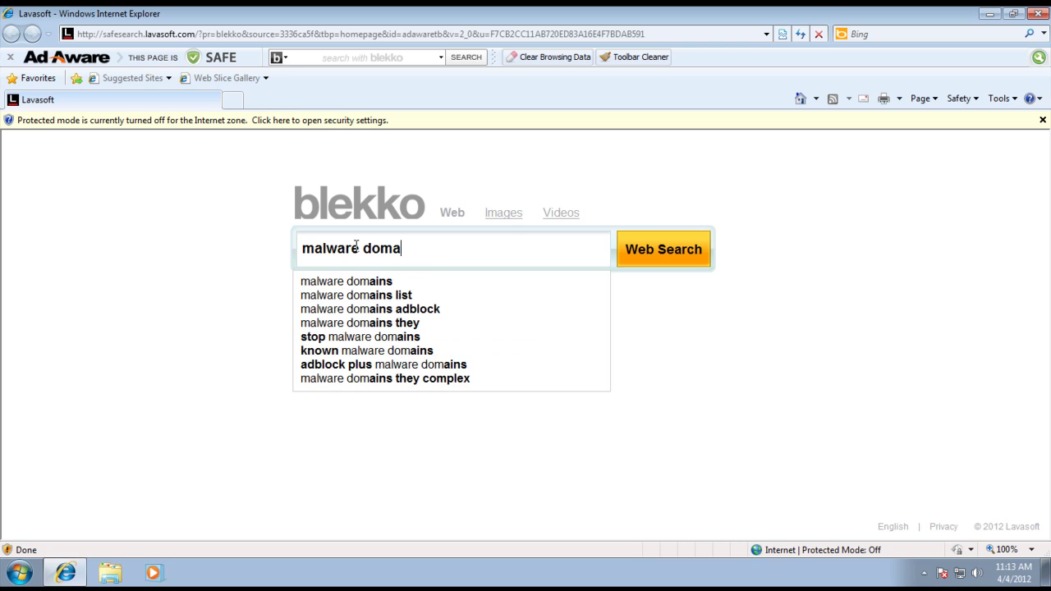
text(in list)
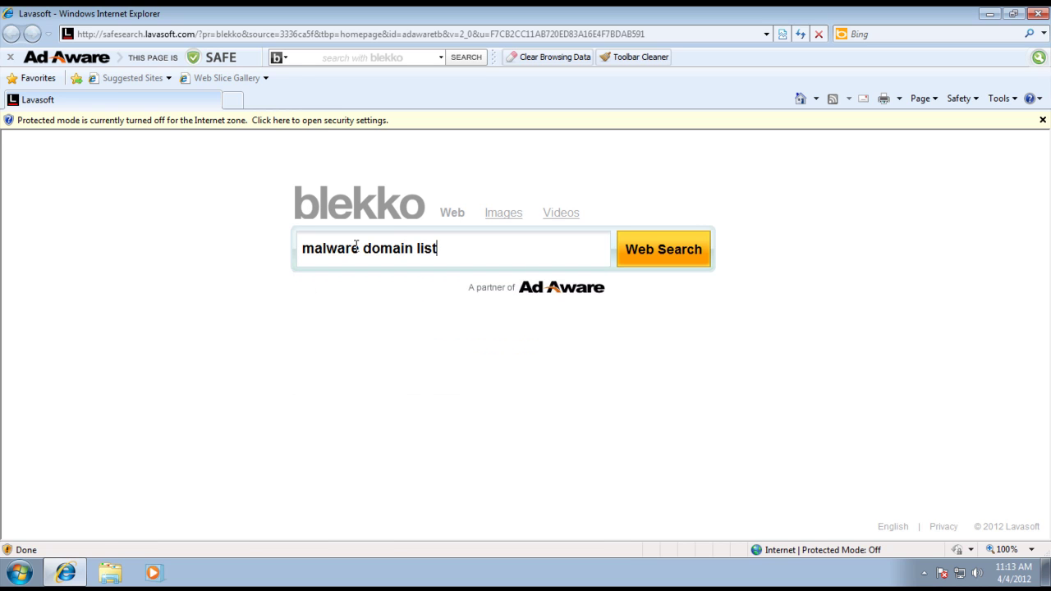
key(Return)
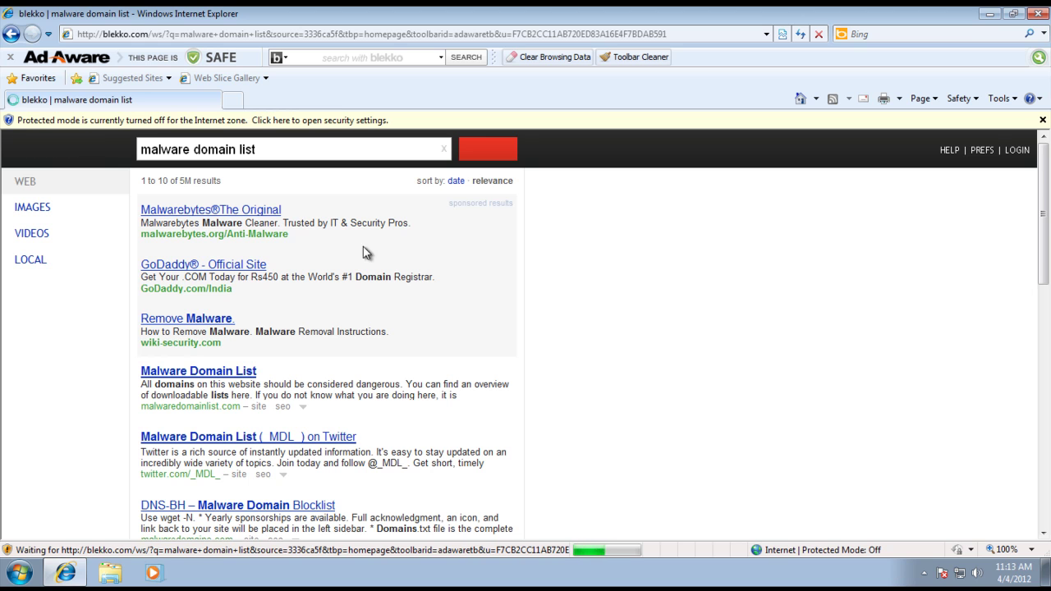
Step: Open the malwaredomainlist.com search result and bring up its Malware Domain List query page
click(205, 371)
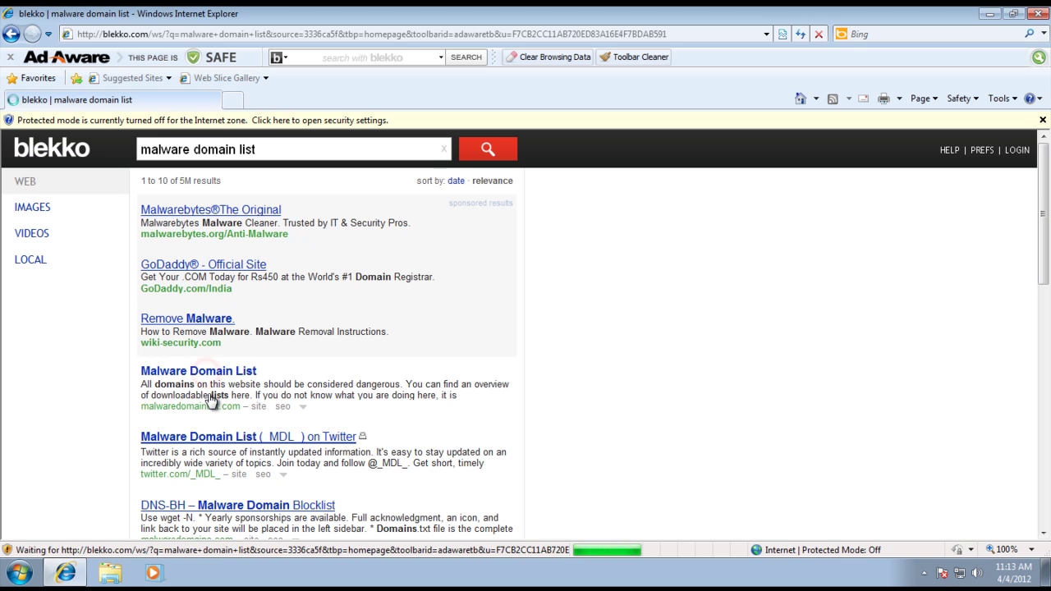
click(206, 372)
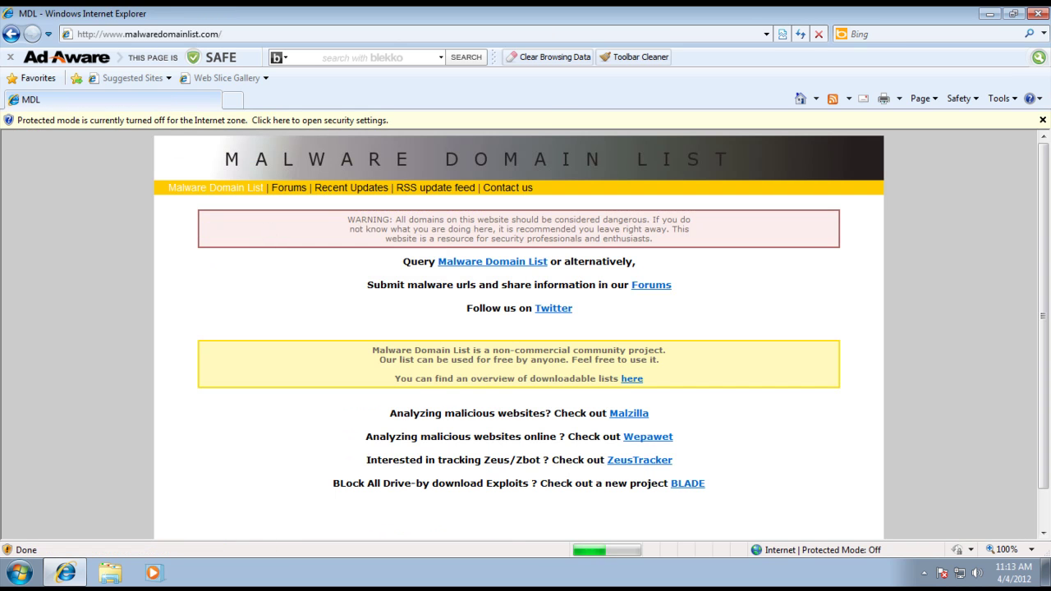
scroll(294, 216, down, 1)
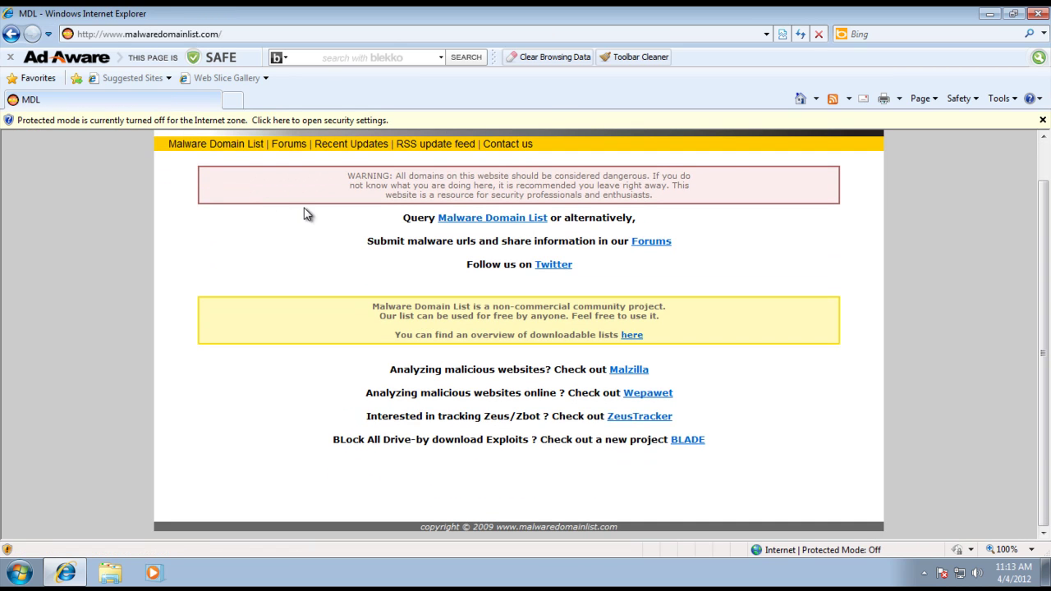
click(499, 218)
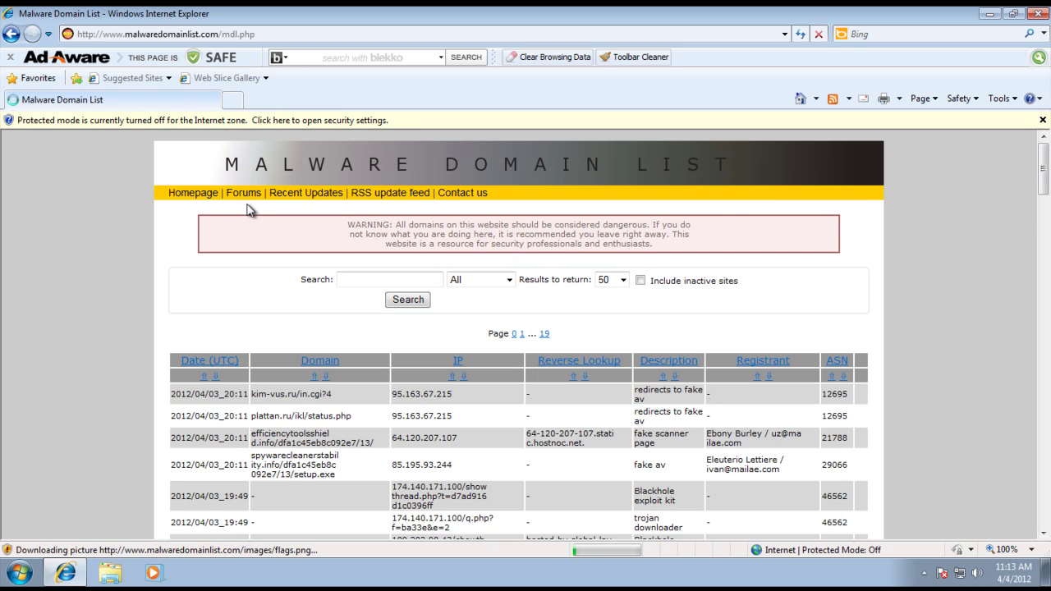
Step: Copy the listed address kim-vus.ru/in.cgi?4 and load it in a new browser tab
click(298, 393)
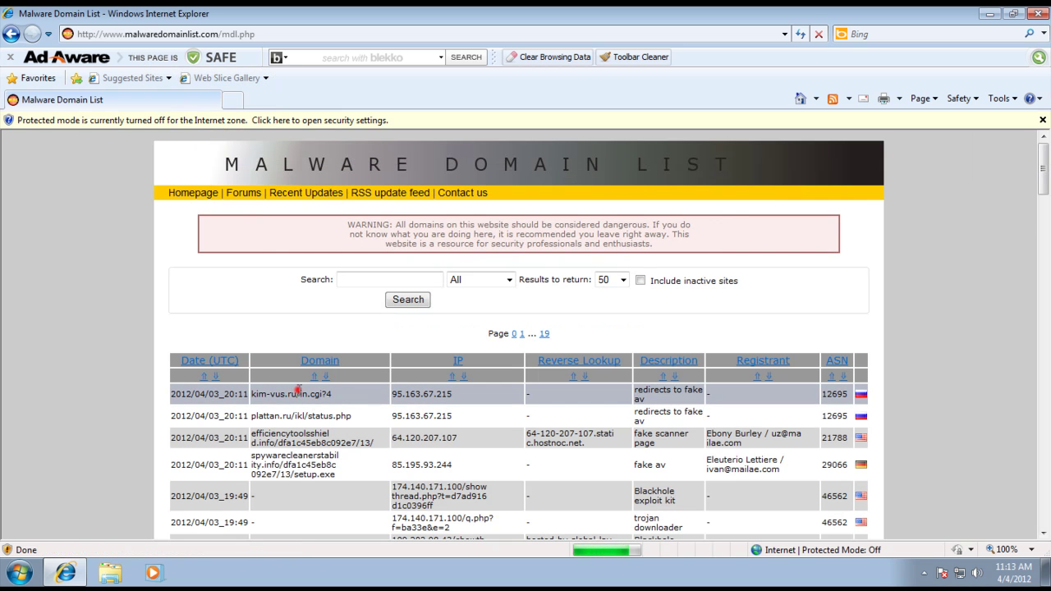
double_click(298, 393)
key(ctrl+c)
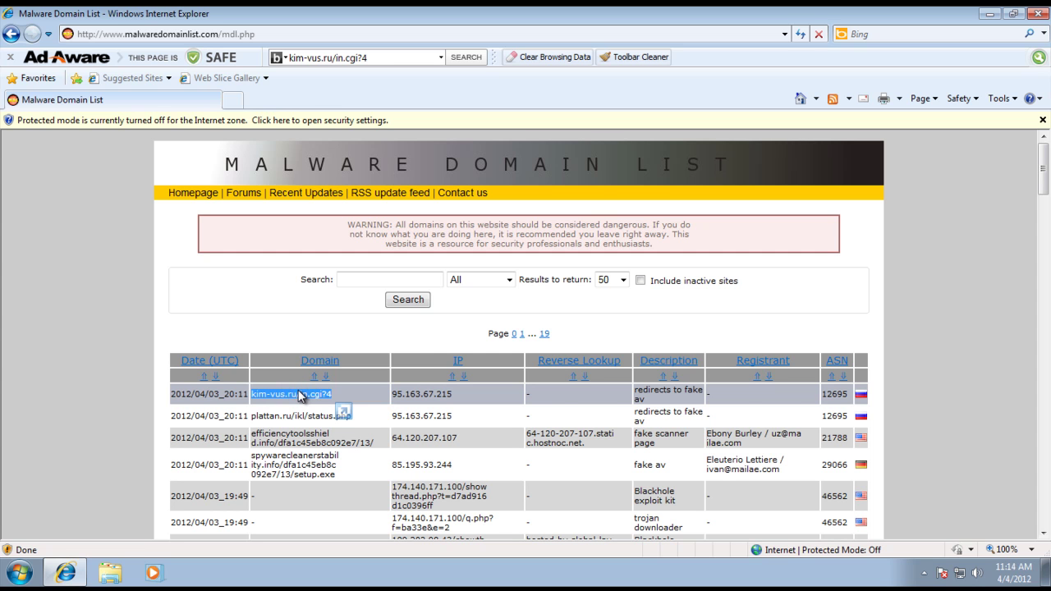
drag(300, 396, 233, 99)
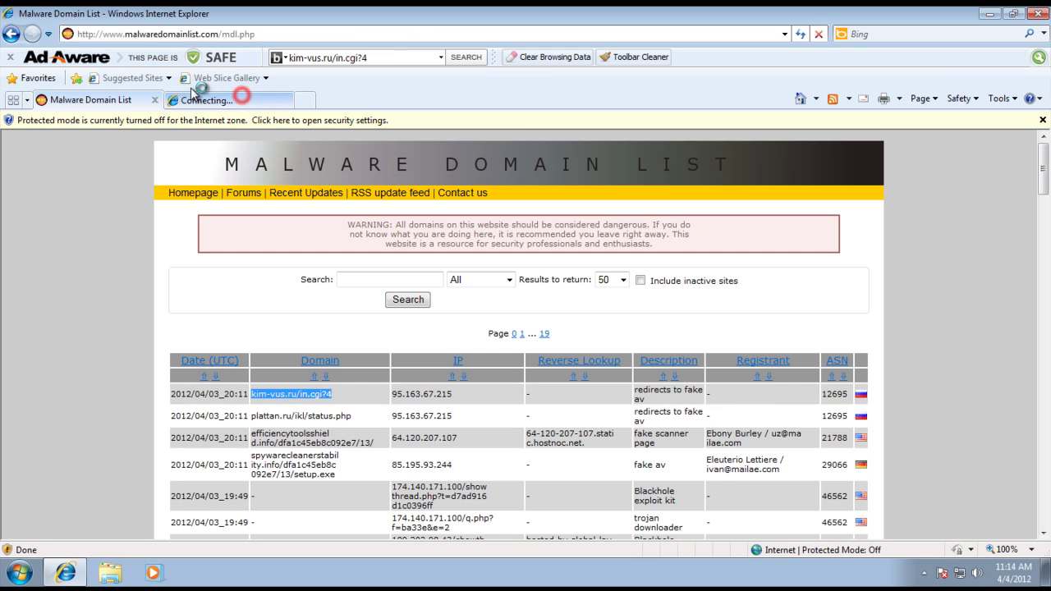
click(153, 39)
click(153, 39)
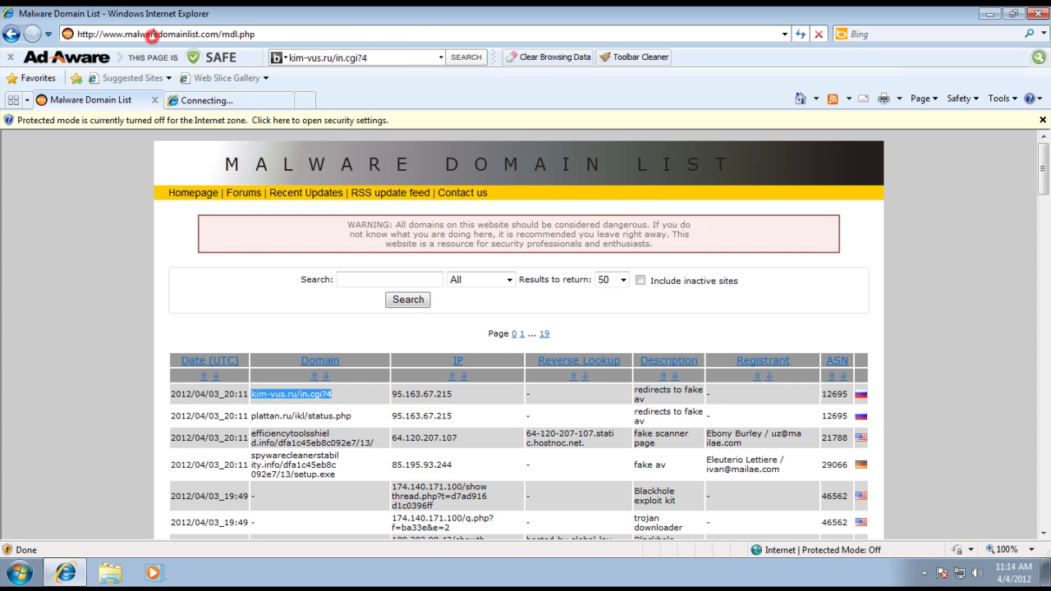
click(197, 100)
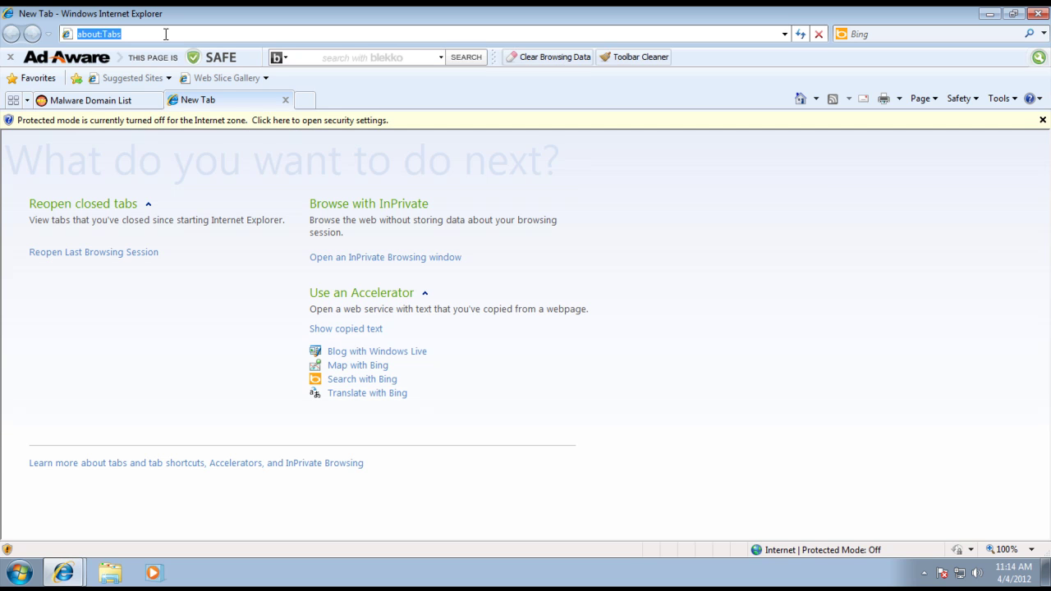
key(ctrl+v)
key(Return)
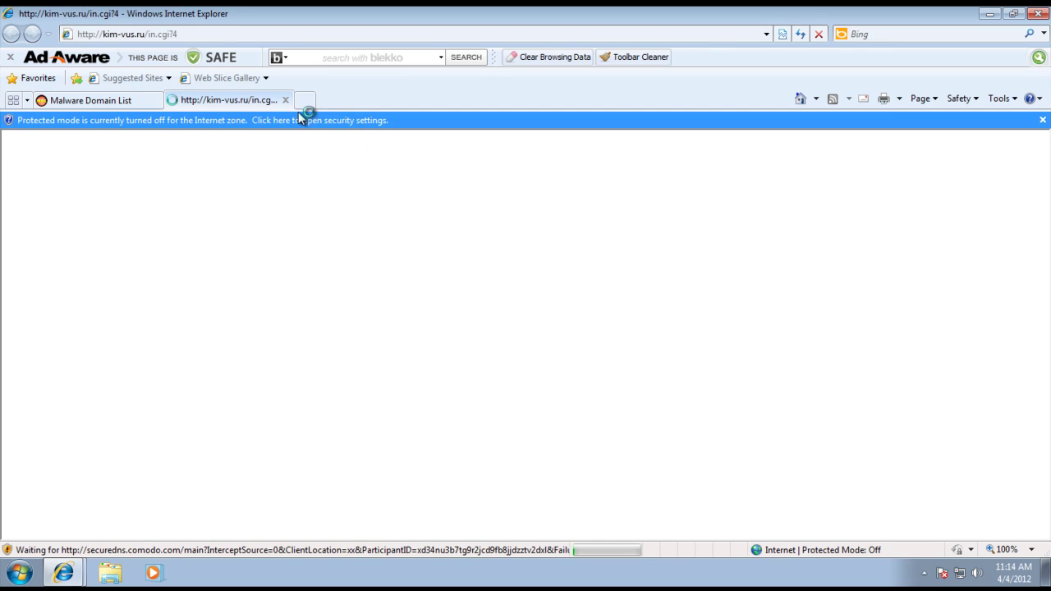
Step: Load the listed address plattan.ru/ikl/status.php in the second tab and return to the Malware Domain List tab
click(96, 104)
drag(350, 416, 193, 99)
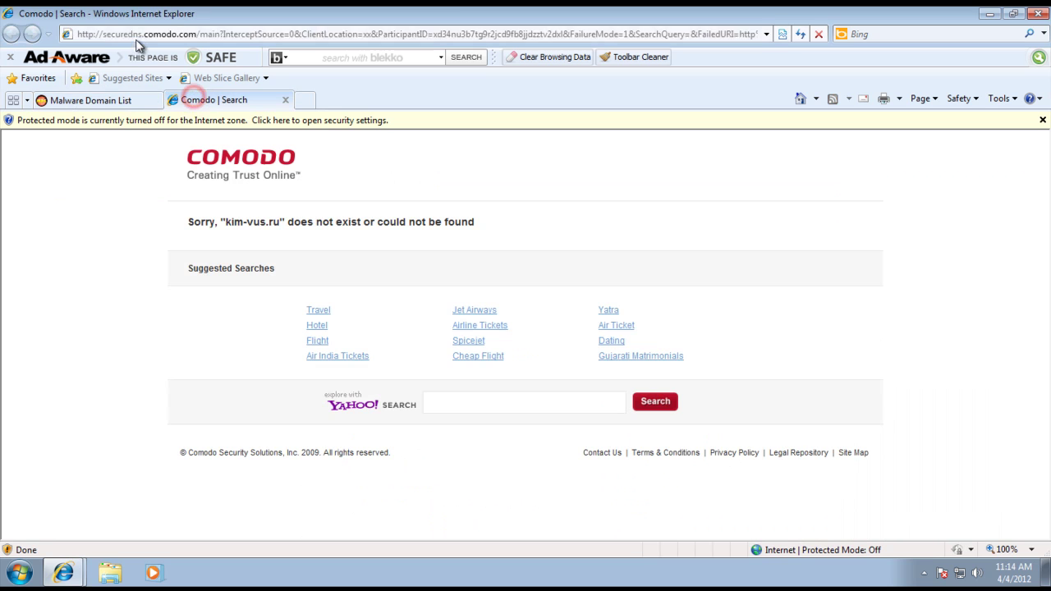
click(136, 37)
text(plattan.ru/ikl/status.php)
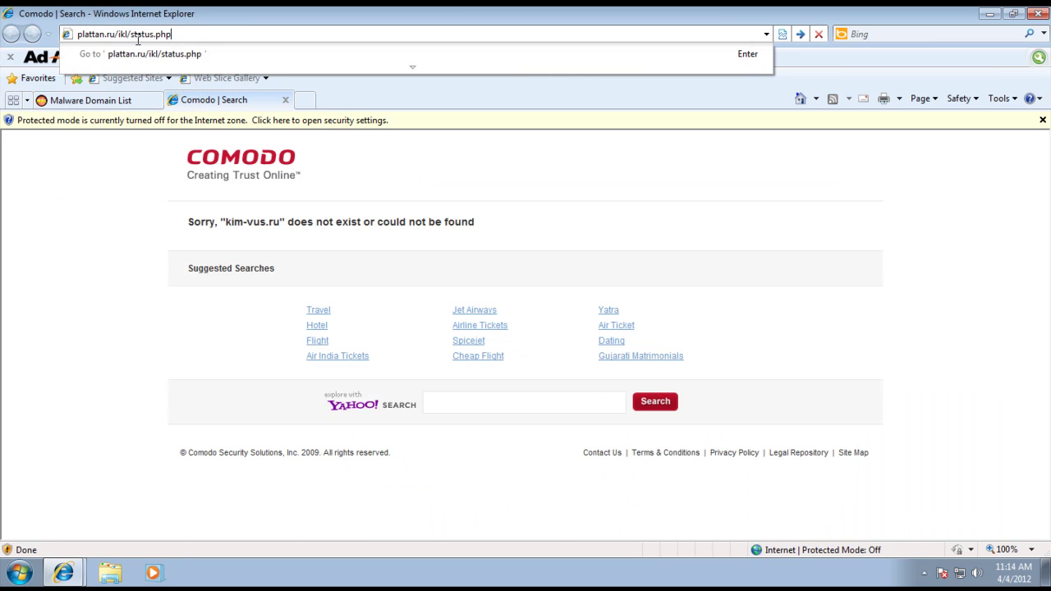
key(Return)
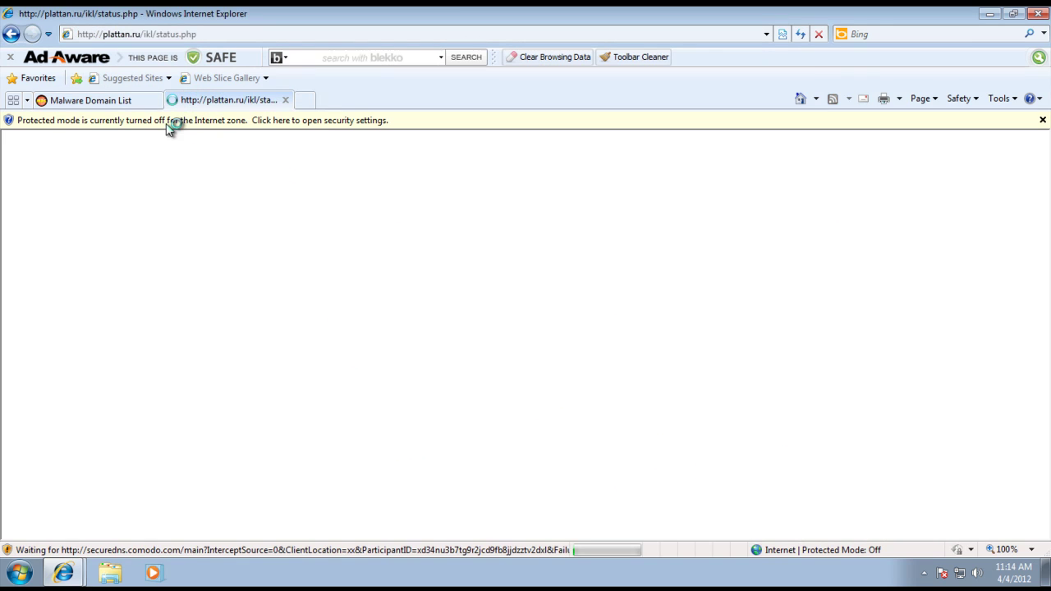
click(102, 102)
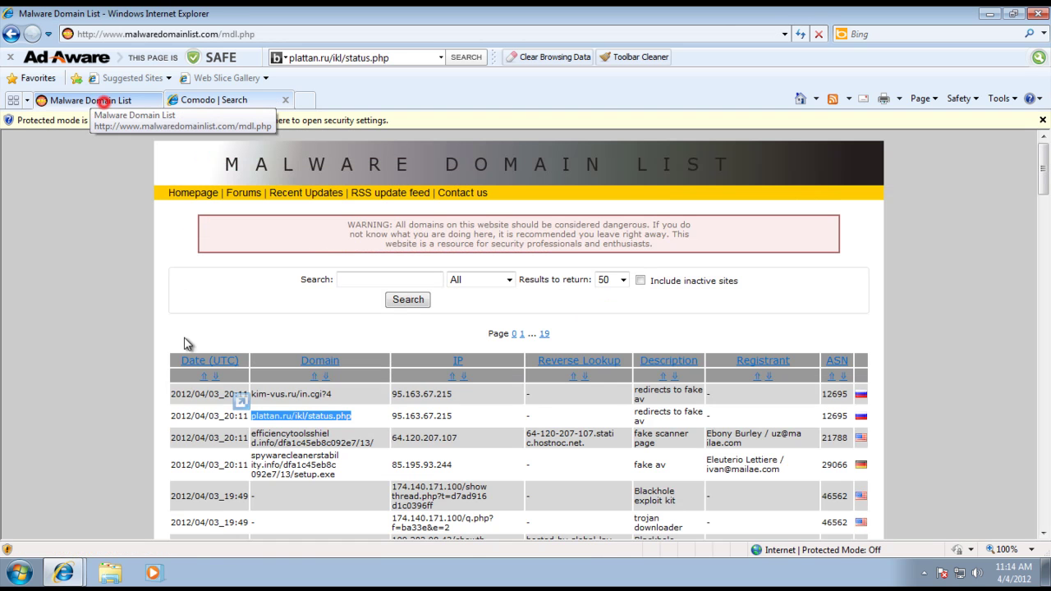
Step: Copy the listed address efficiencytoolsshield.info/dfa1c45eb8c092e7 and load it in the second browser tab
double_click(307, 440)
key(ctrl+c)
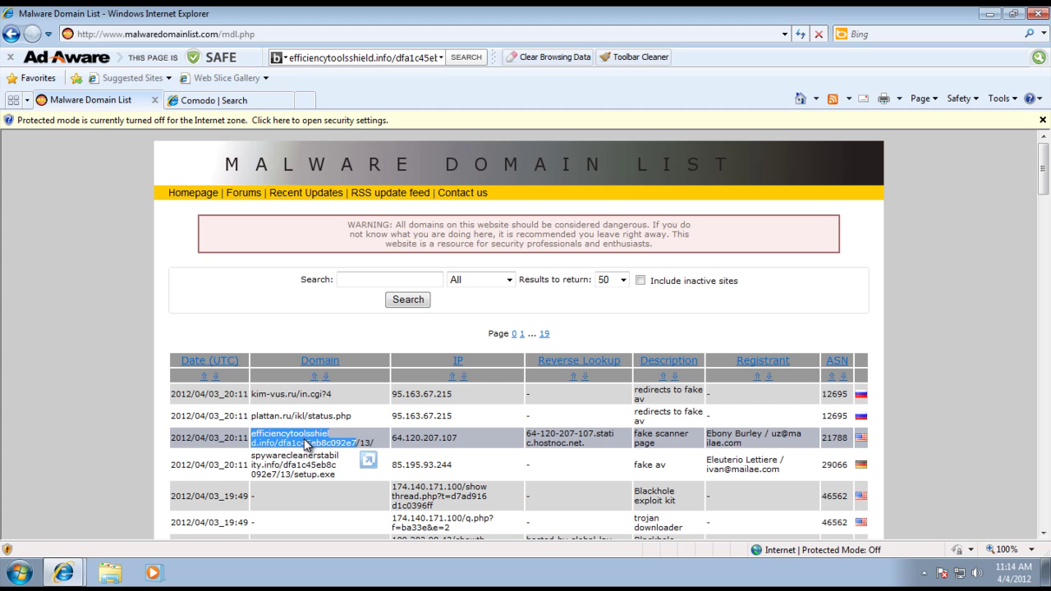
click(235, 101)
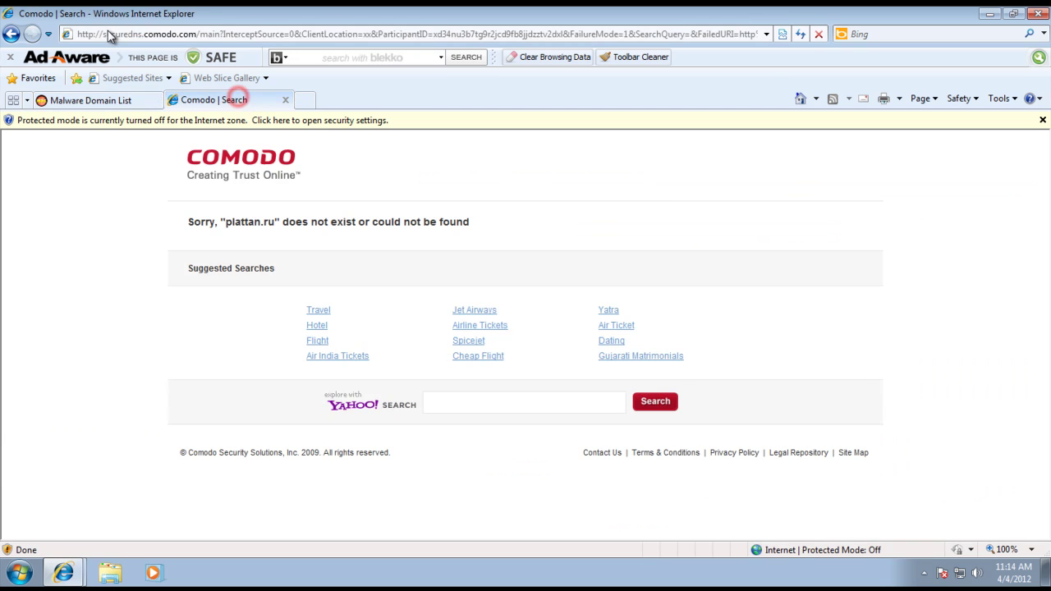
click(108, 31)
key(ctrl+v)
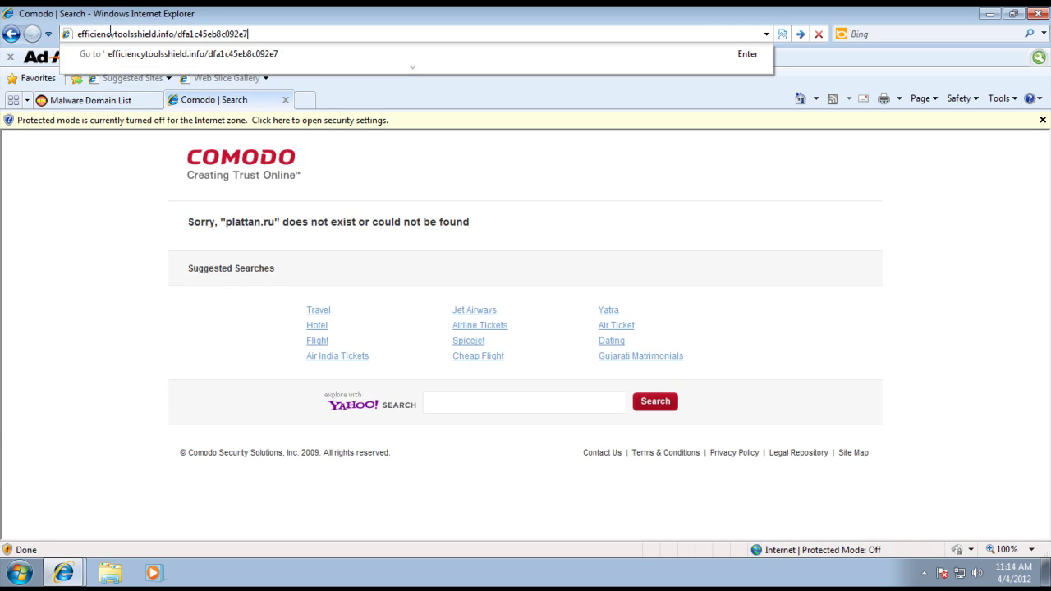
key(Return)
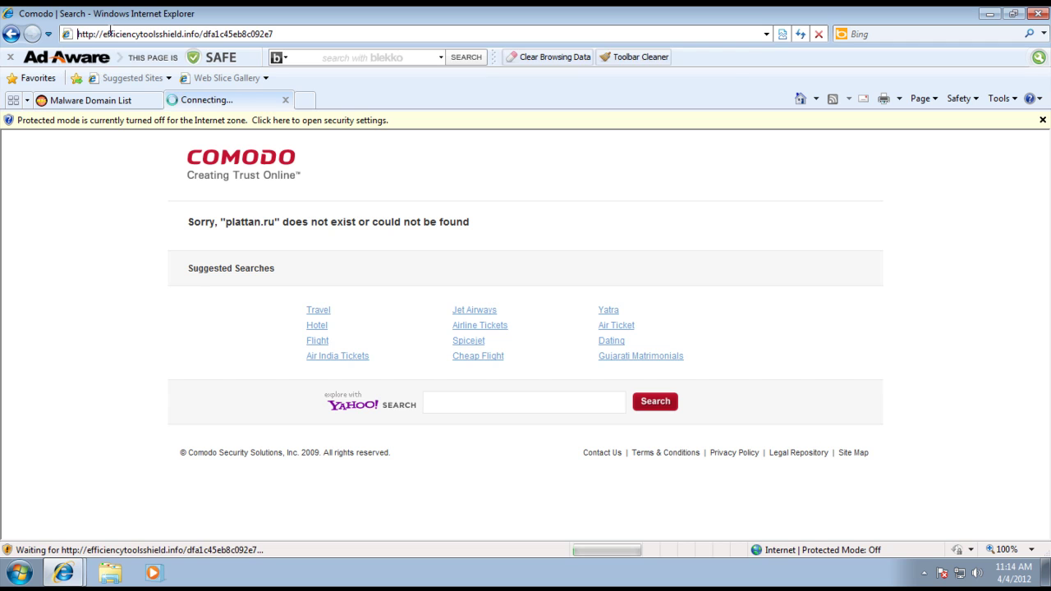
Step: Copy the listed address spywarecleanerstability.info/dfa1c45eb8c092e7/13/setup.exe from the Malware Domain List and load it in the second tab
click(135, 103)
mouse_move(312, 456)
mouse_down()
mouse_move(307, 447)
mouse_move(310, 461)
mouse_up()
key(ctrl+c)
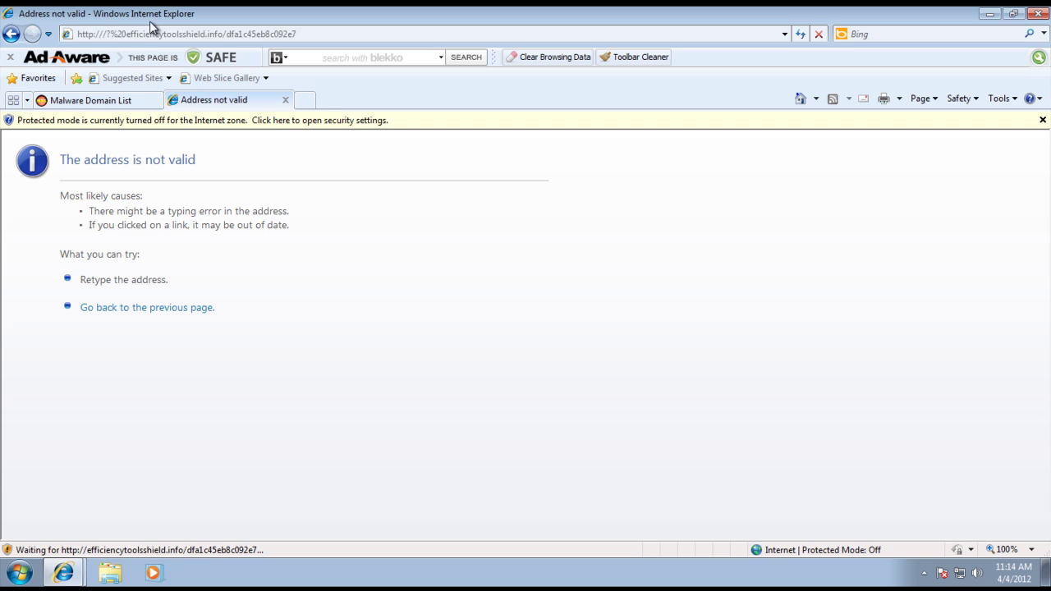
click(151, 33)
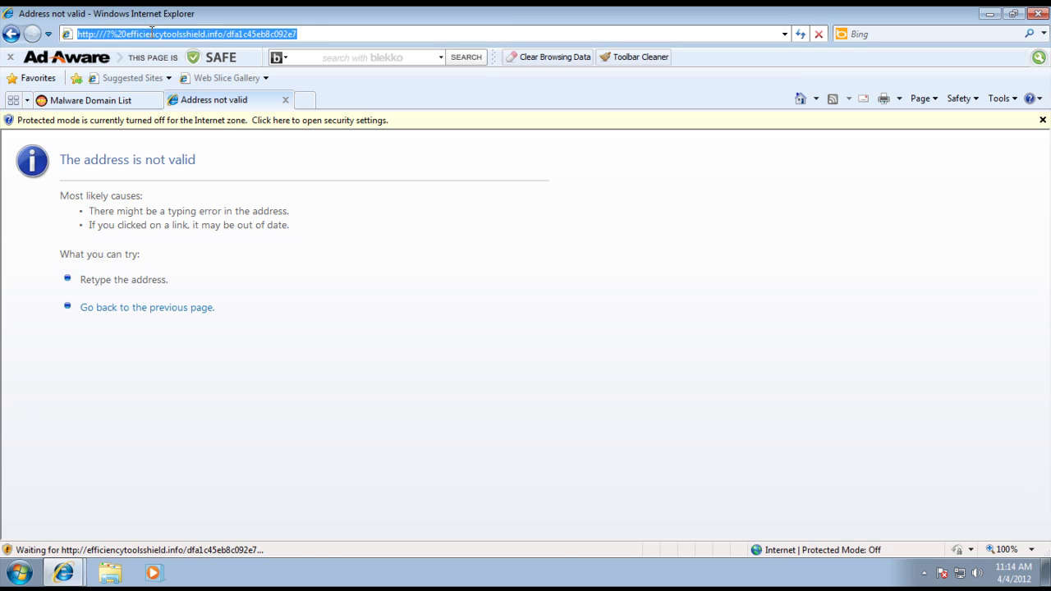
key(ctrl+v)
key(Return)
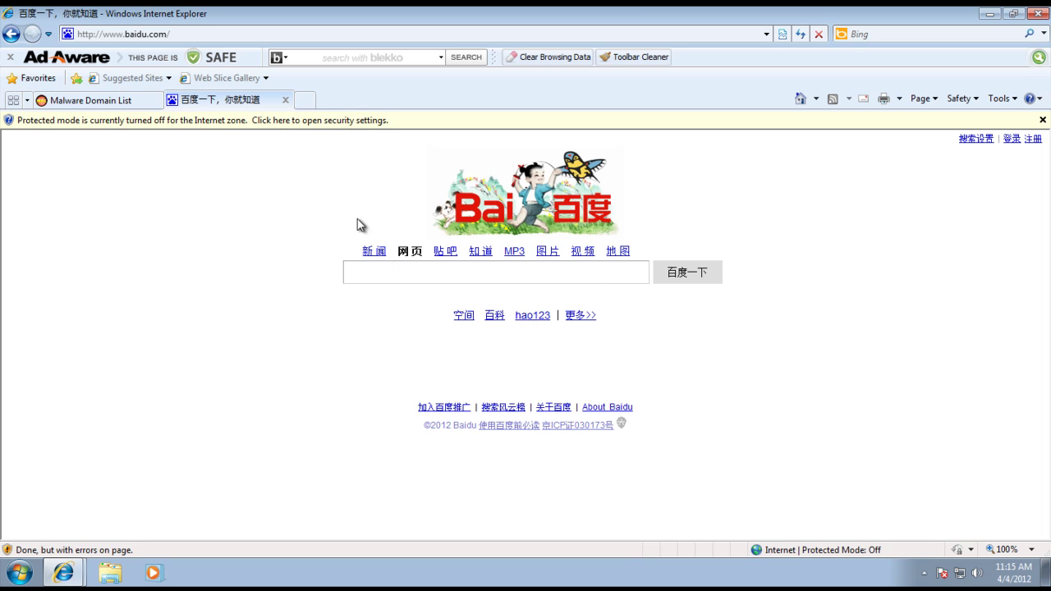
Step: Copy the Blackhole exploit kit address 174.140.171.100/showthread.php?t=d7ad916d1c0396ff from the list and load it in the second tab
click(146, 101)
scroll(354, 430, down, 1)
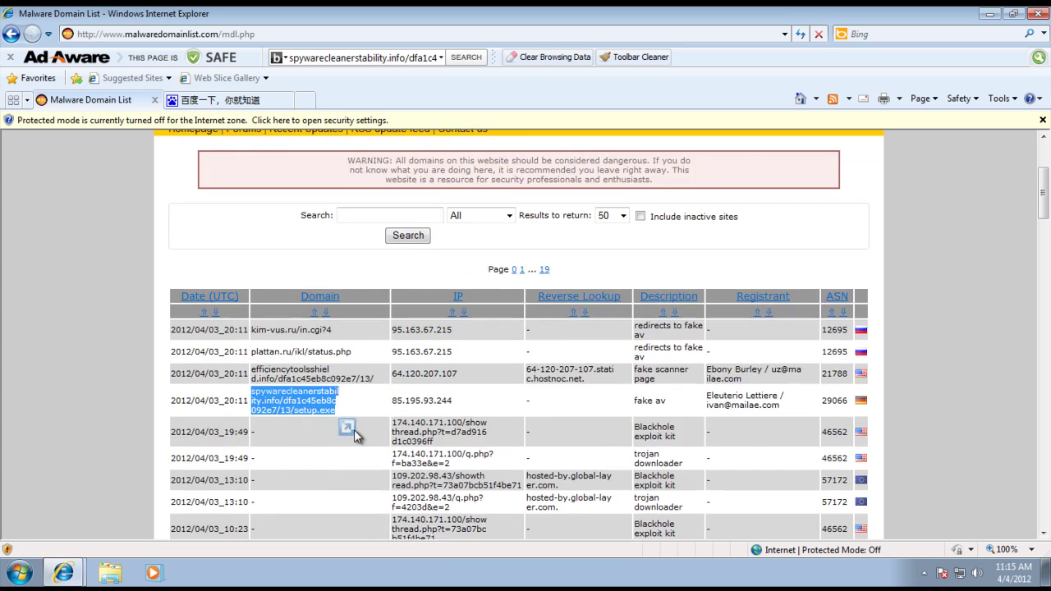
scroll(354, 430, down, 2)
triple_click(447, 317)
key(ctrl+c)
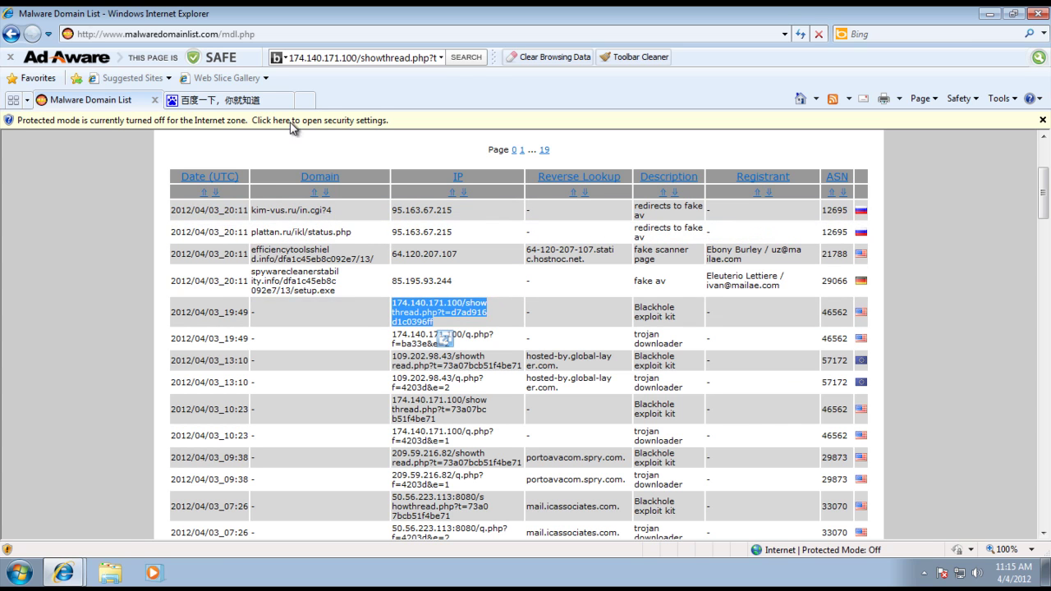
click(193, 99)
click(173, 34)
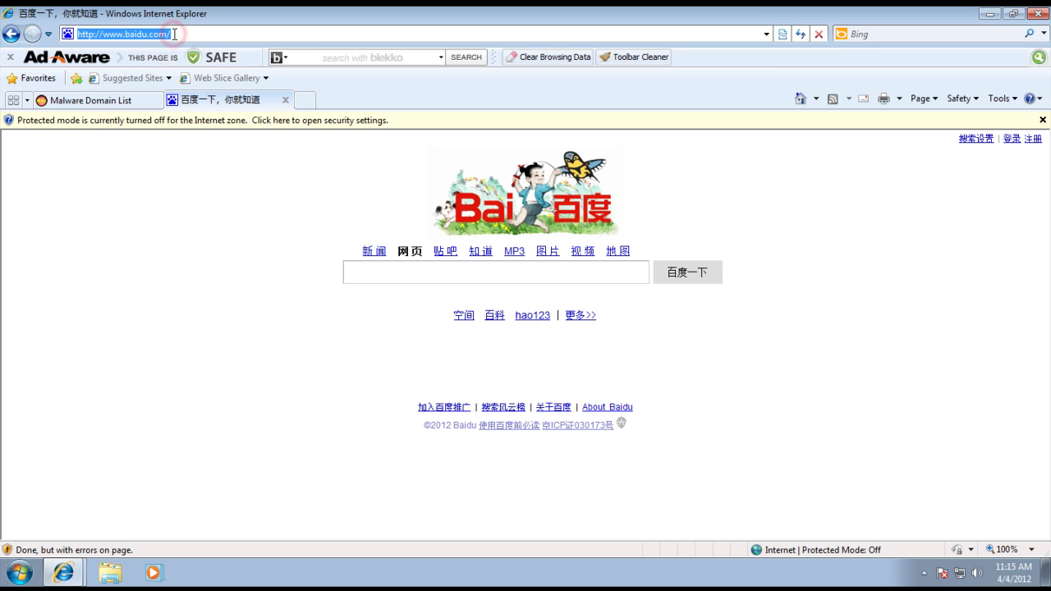
key(ctrl+v)
key(Return)
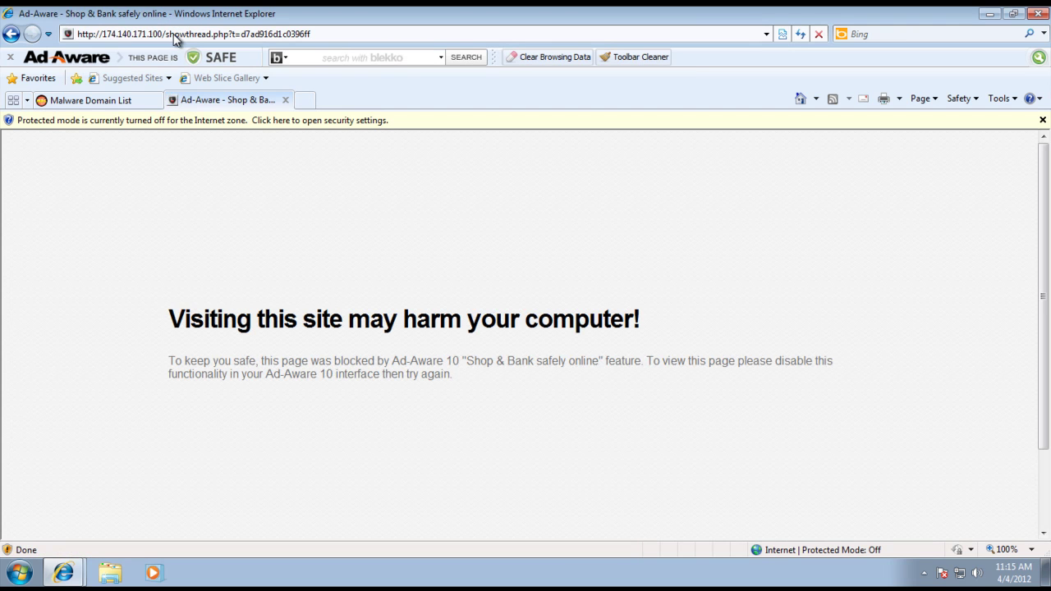
Step: Read the page's warning text, highlighting the passages about the Ad-Aware feature that handles the site
triple_click(213, 361)
click(450, 401)
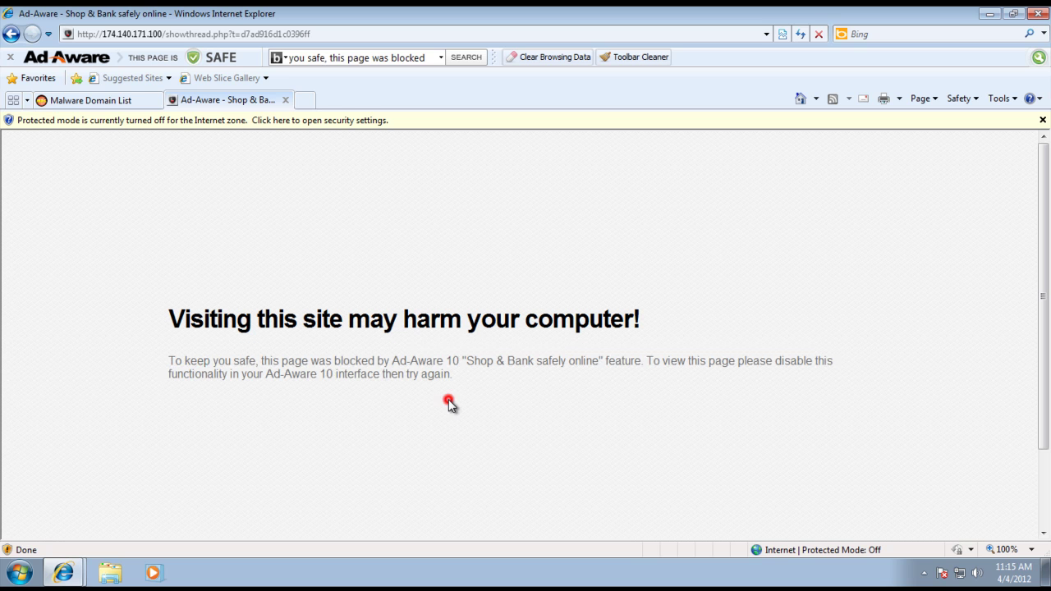
drag(454, 384, 332, 353)
click(332, 353)
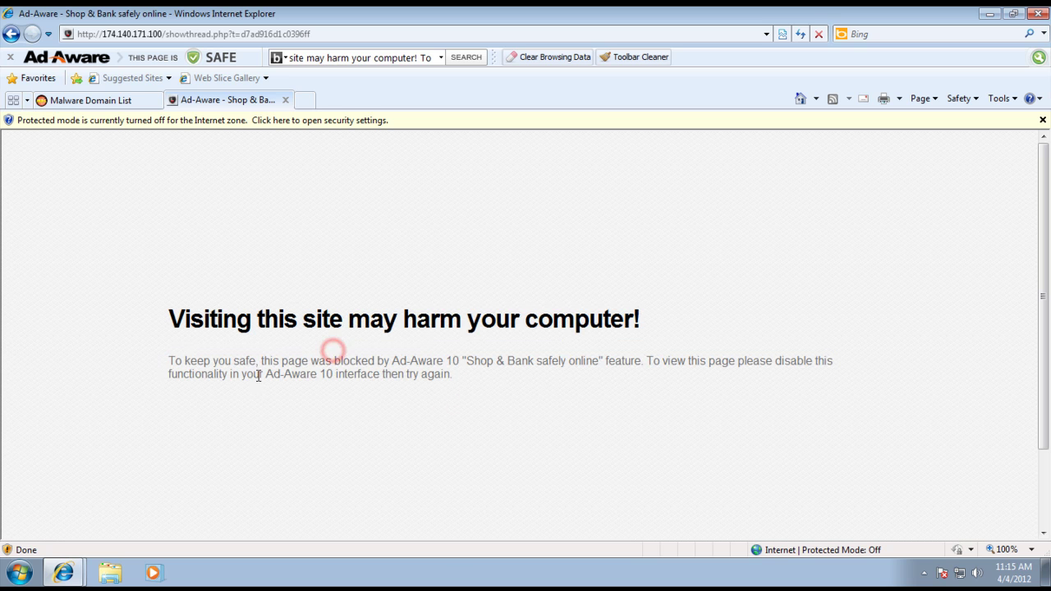
drag(464, 360, 610, 361)
click(595, 367)
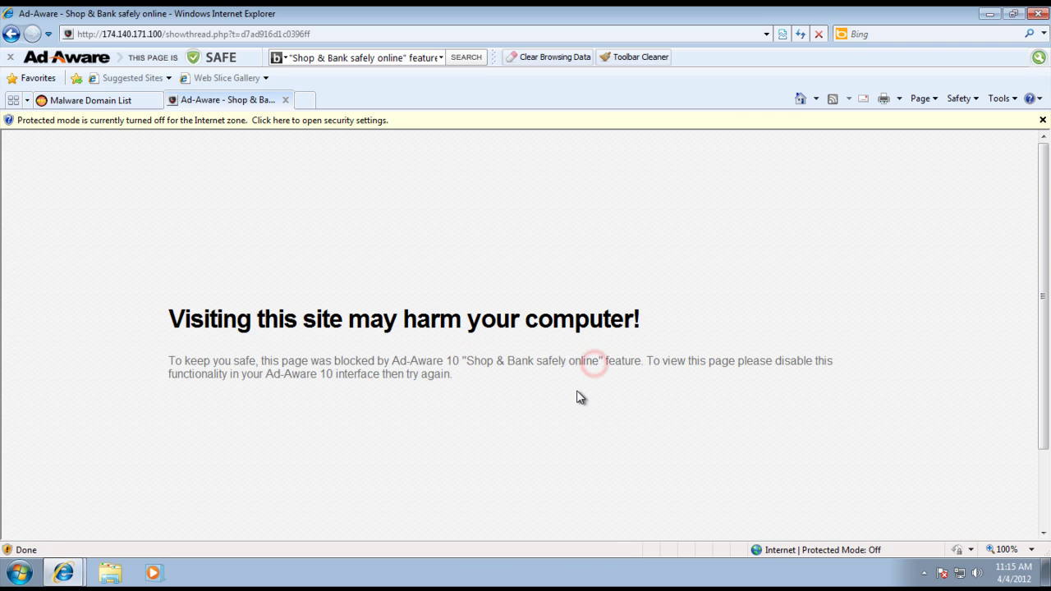
drag(462, 358, 560, 366)
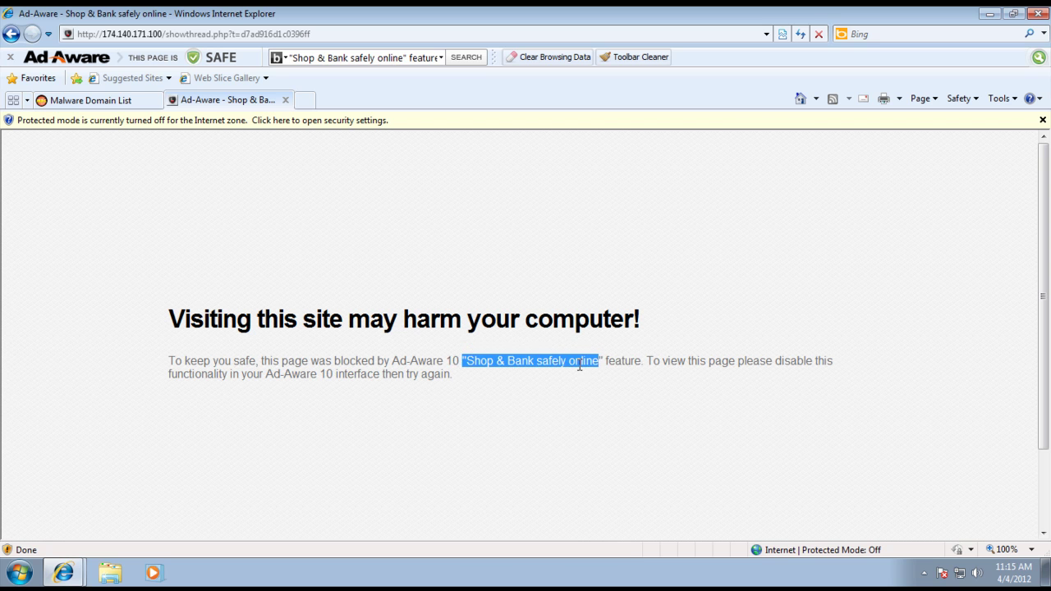
click(618, 364)
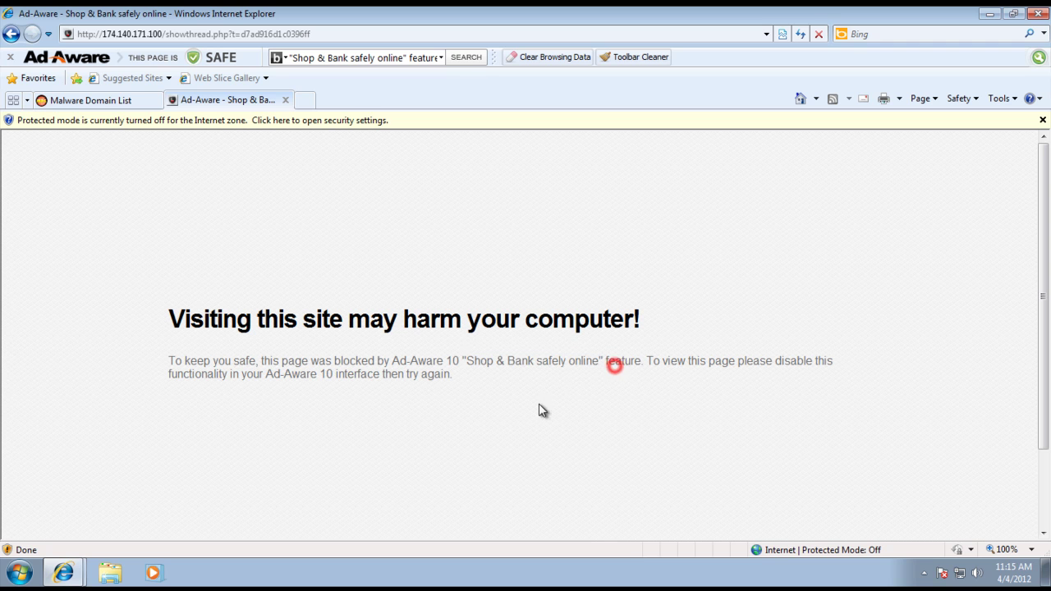
double_click(410, 361)
click(483, 368)
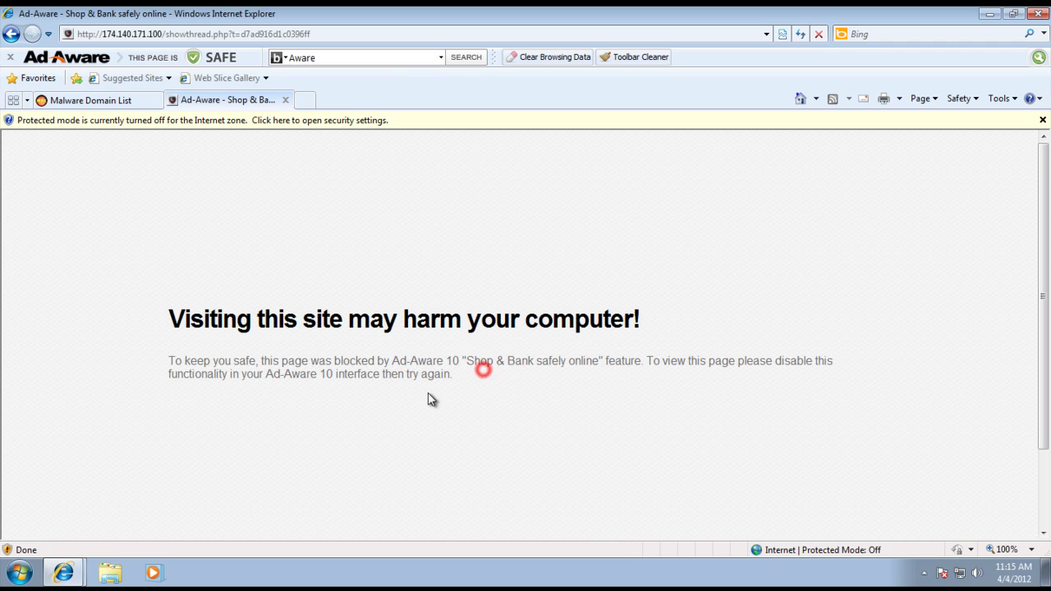
drag(460, 382, 565, 366)
click(468, 368)
click(547, 368)
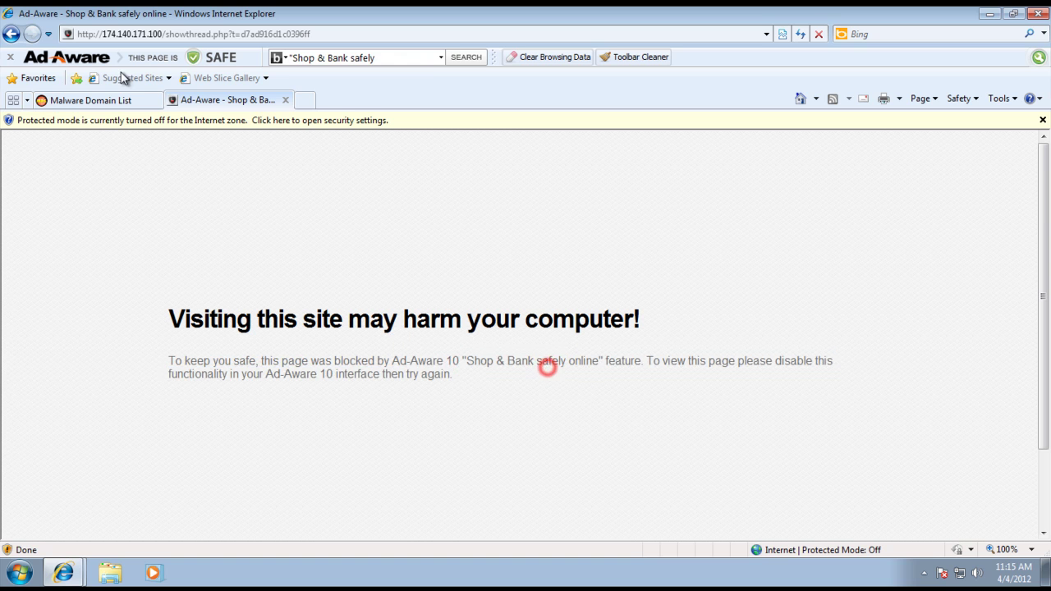
Step: Take the trojan downloader address 174.140.171.100/q.php?f=ba33e&e=2 from the Malware Domain List and load it in the second tab
click(117, 99)
click(400, 337)
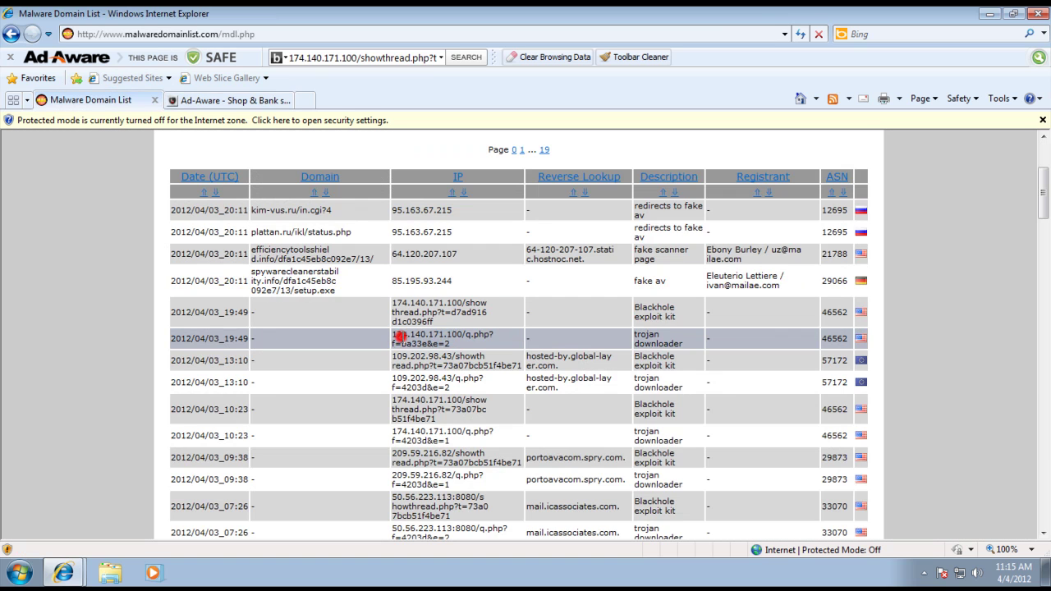
double_click(401, 338)
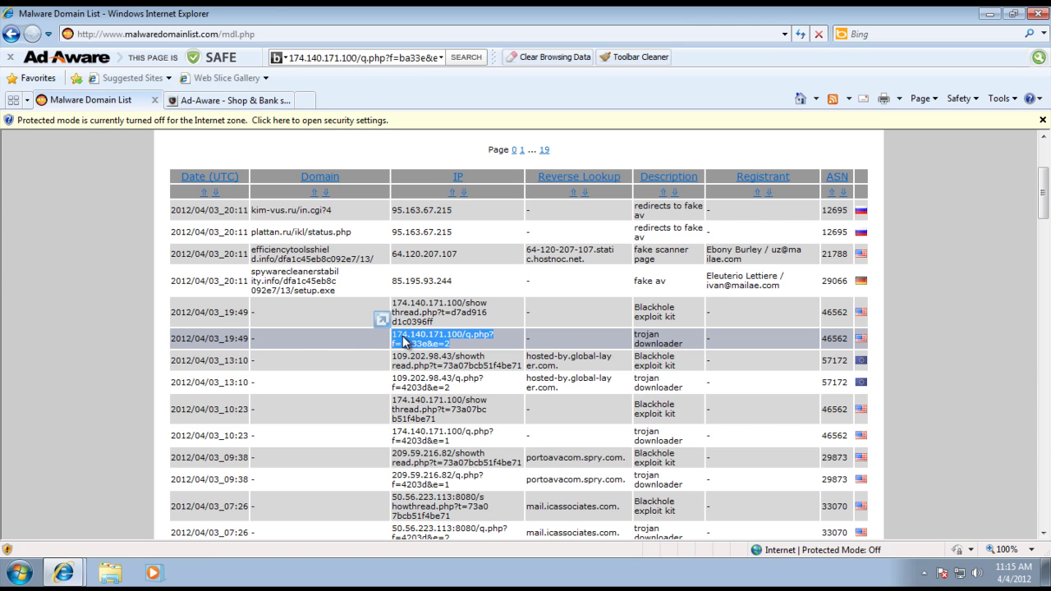
click(193, 99)
click(133, 34)
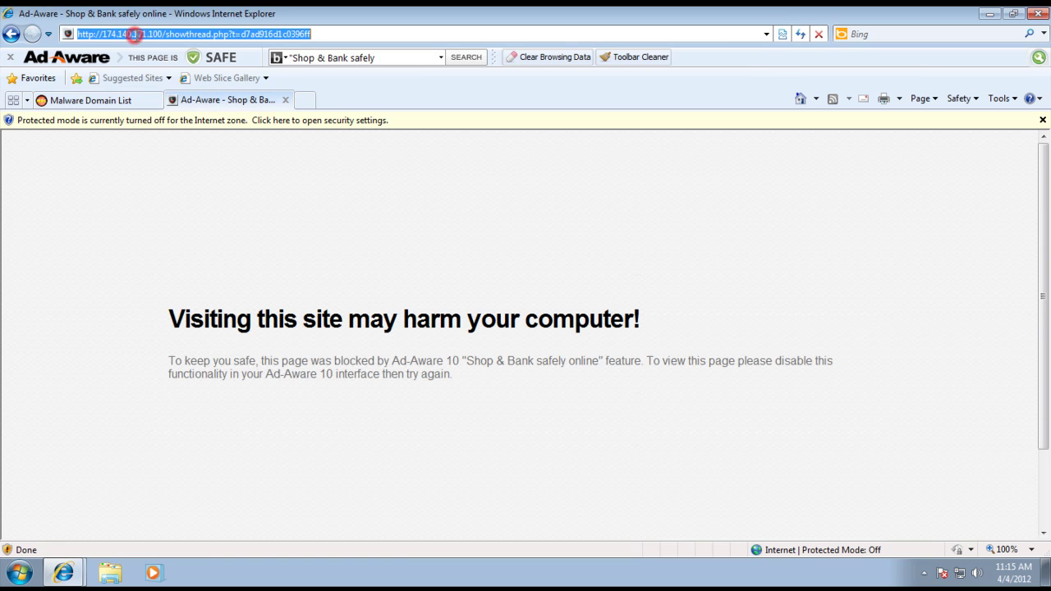
text(174.140.171.100/q.php?f=ba33e&e=2)
key(Return)
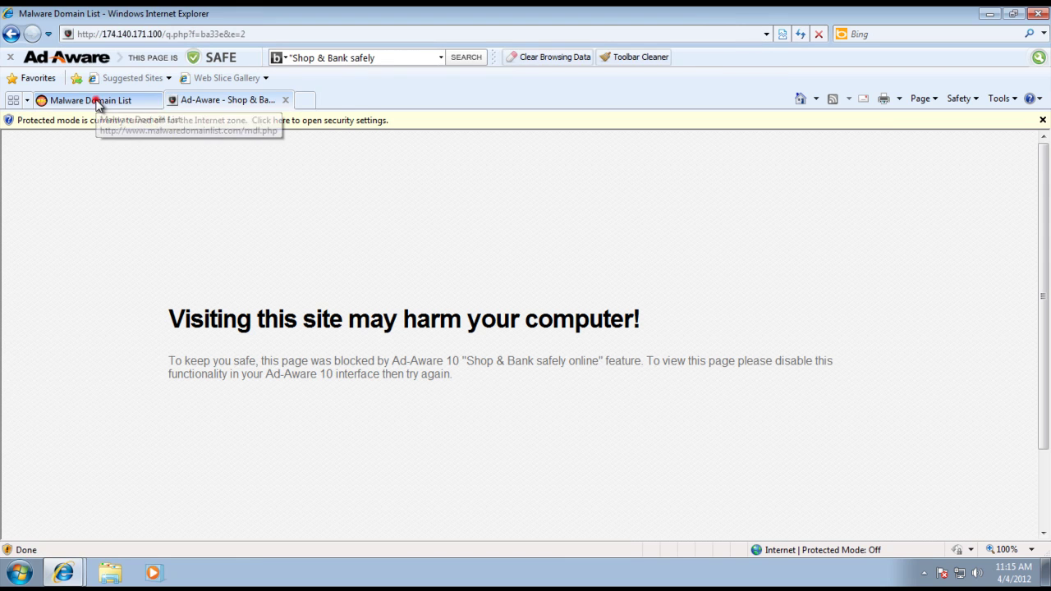
Step: Copy the listed address 109.202.98.43/showthread.php?t=73a07bcb51f4be71 and load it in the second tab
click(90, 100)
triple_click(450, 366)
key(ctrl+c)
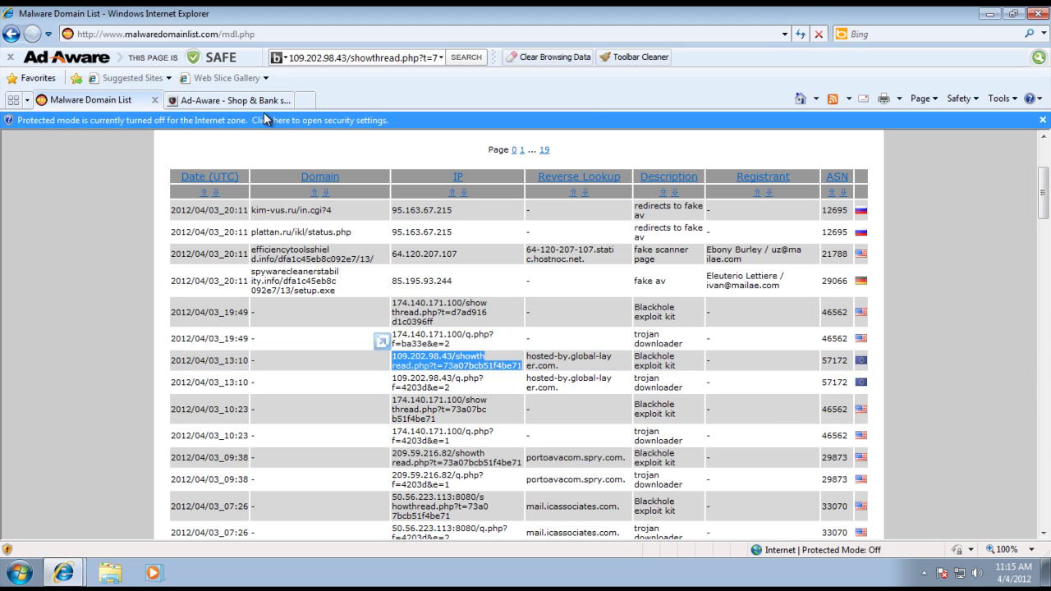
click(223, 101)
click(163, 34)
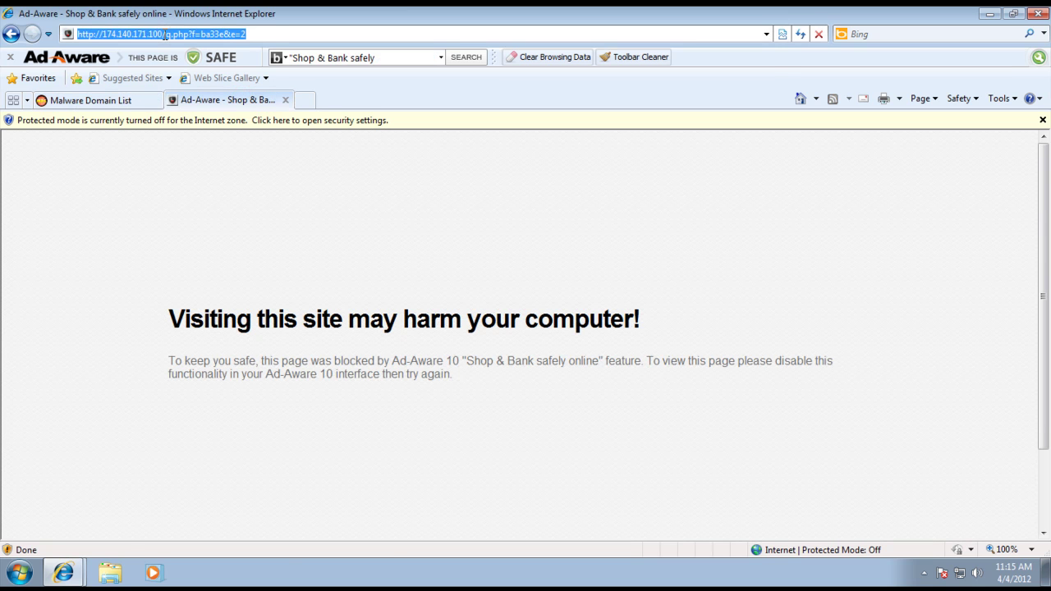
key(ctrl+v)
key(Return)
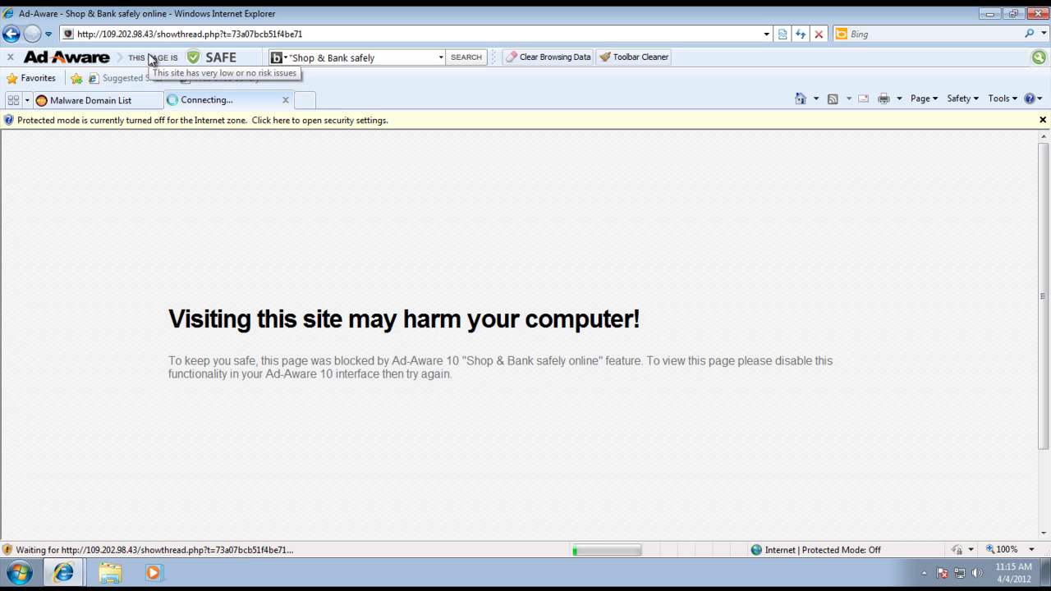
Step: Take the listed trojan downloader address 109.202.98.43/q.php?f=4203d&e=2 and load it in the second tab
click(126, 102)
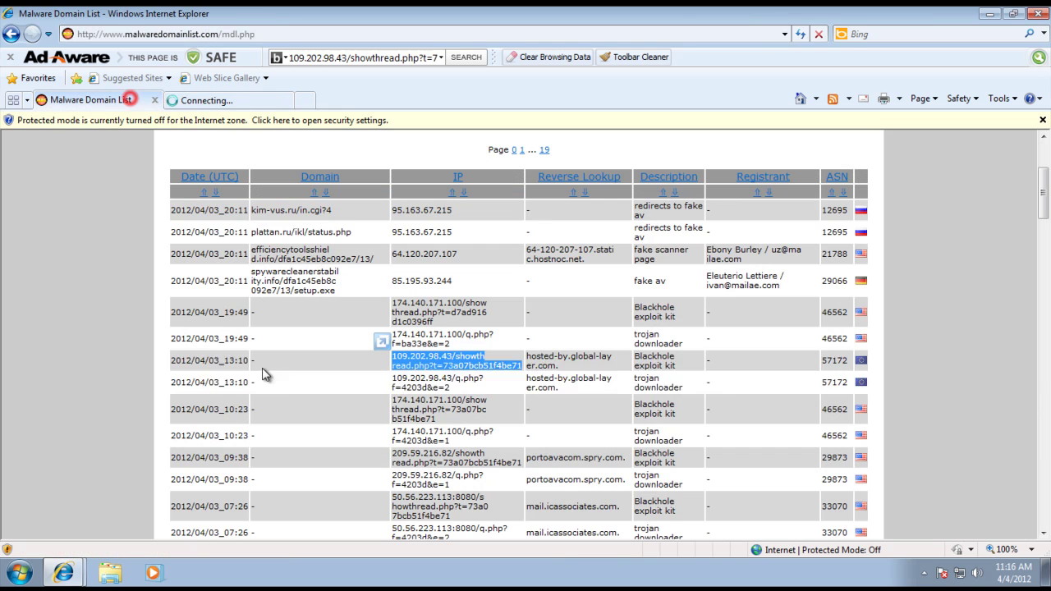
drag(392, 377, 426, 386)
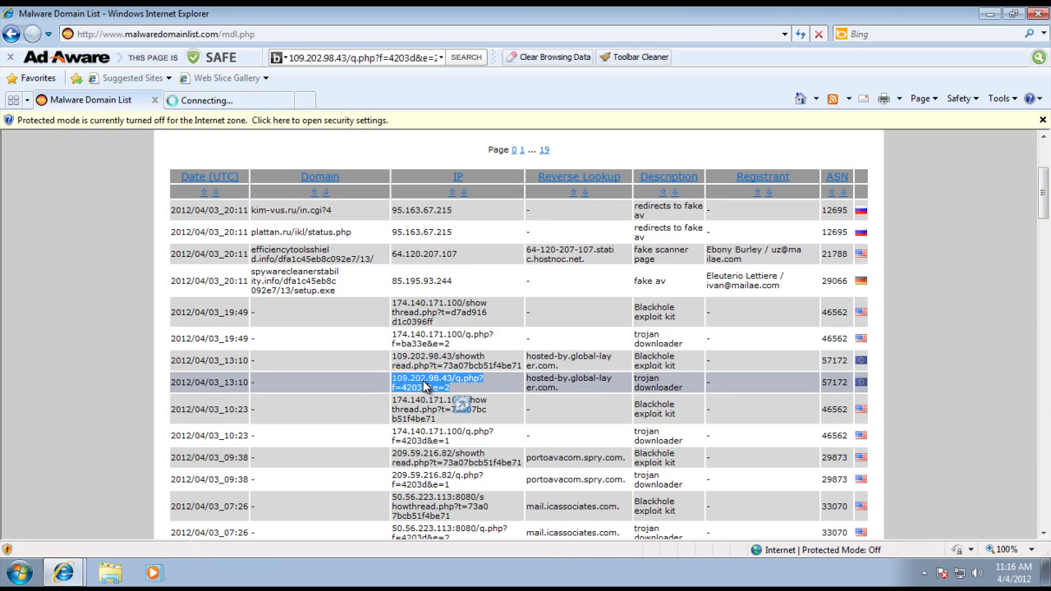
drag(426, 386, 229, 32)
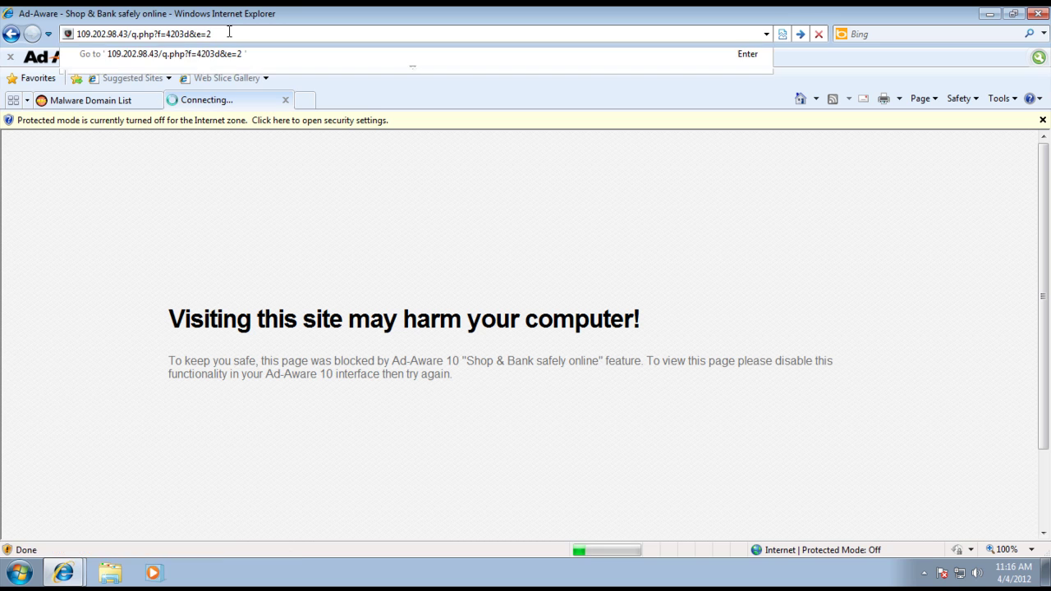
key(Return)
Step: Copy the listed address 174.140.171.100/showthread.php?t=73a07bcb51f4be71 and load it in the second tab
click(107, 102)
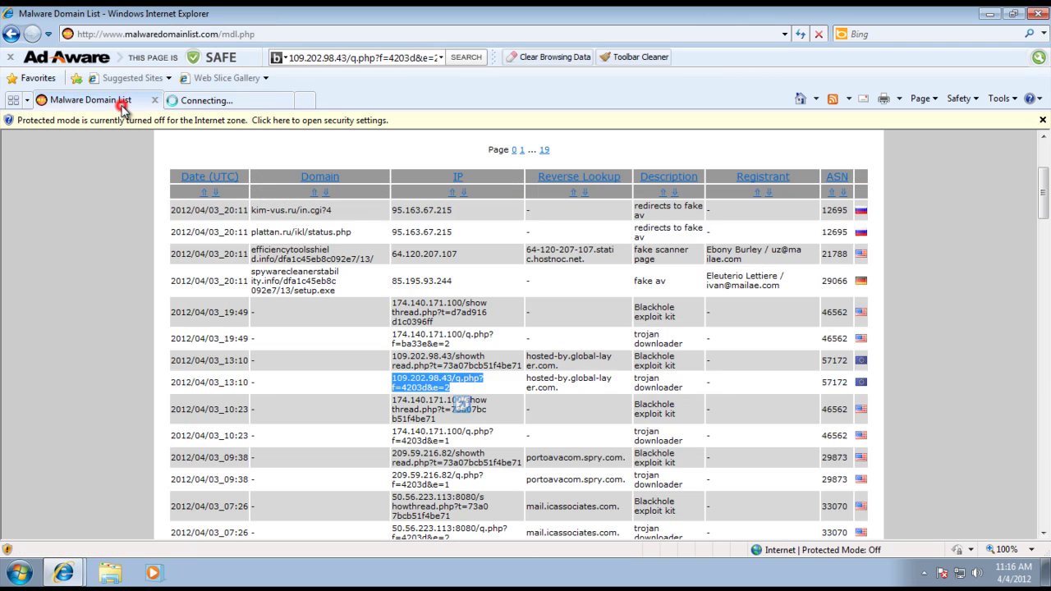
drag(433, 400, 187, 45)
double_click(434, 400)
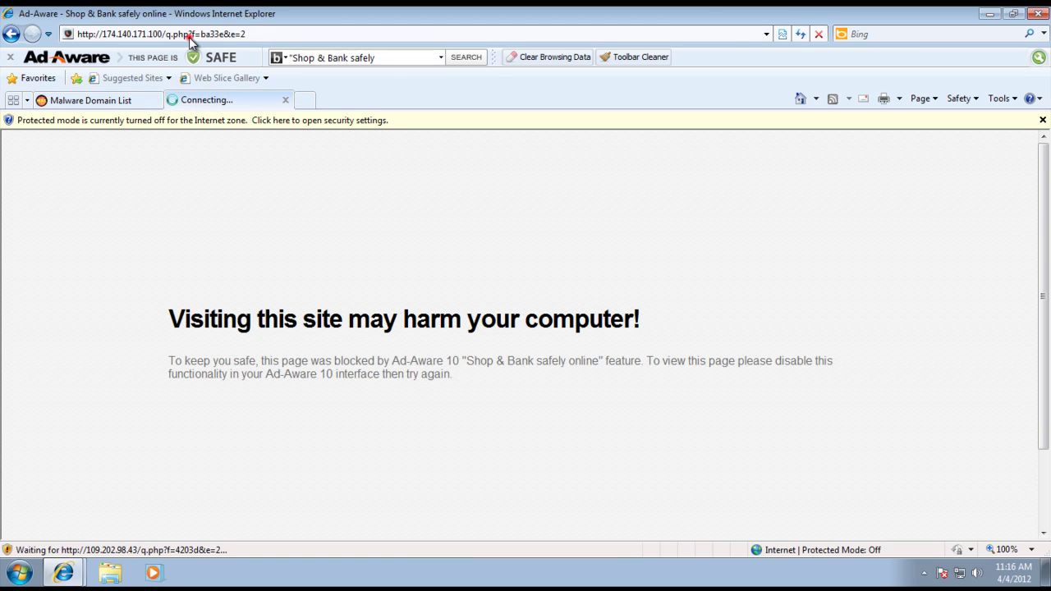
click(190, 36)
key(ctrl+v)
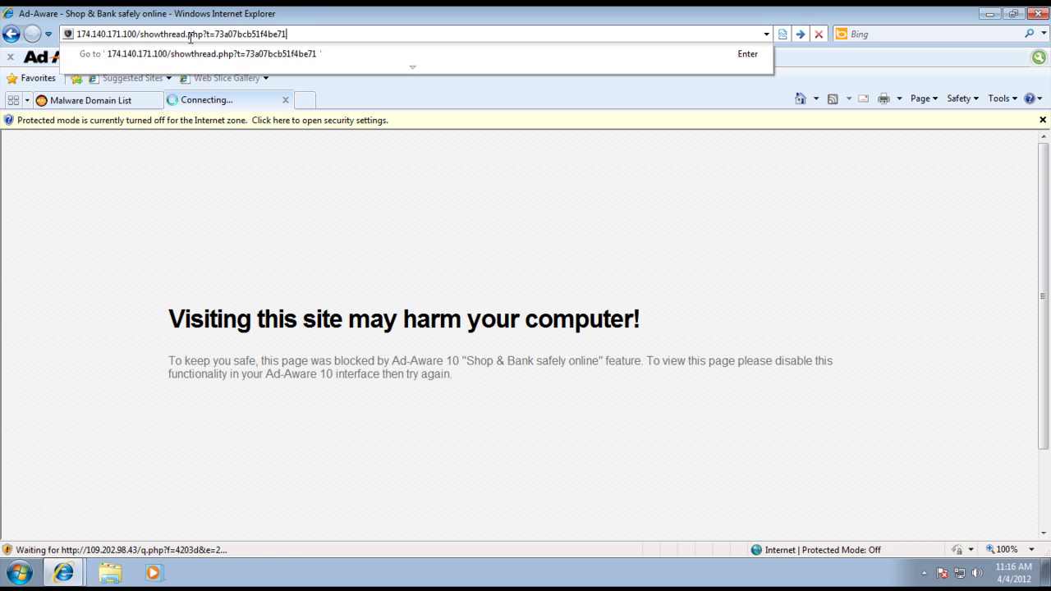
key(Return)
Step: Copy the listed trojan downloader address 209.59.216.82/q.php?f=4203d&e=1, dismiss the protected mode notice in the second tab, and load the address there
click(105, 99)
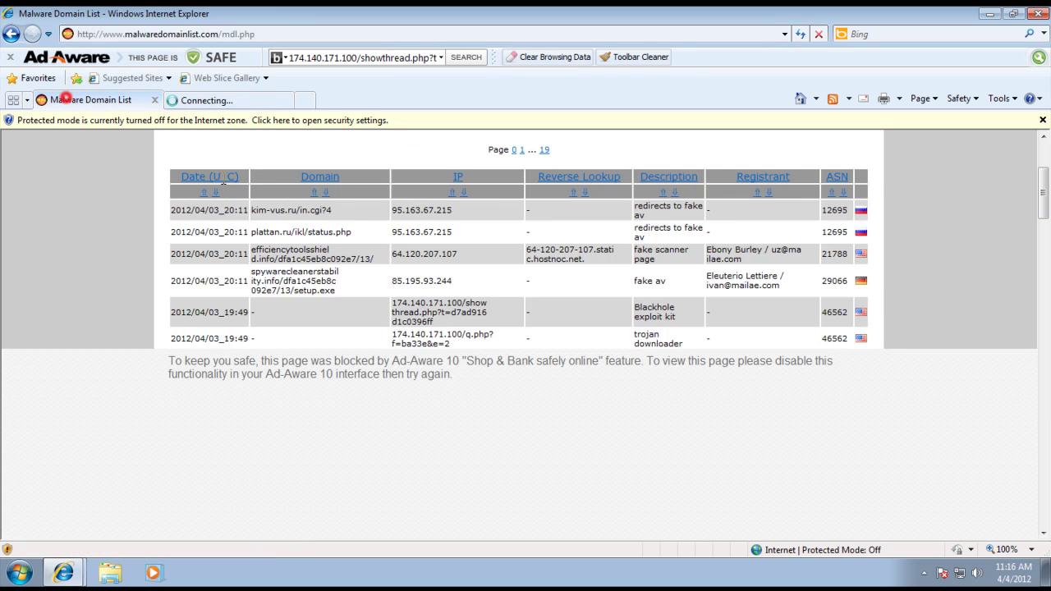
scroll(480, 370, down, 10)
drag(392, 353, 472, 365)
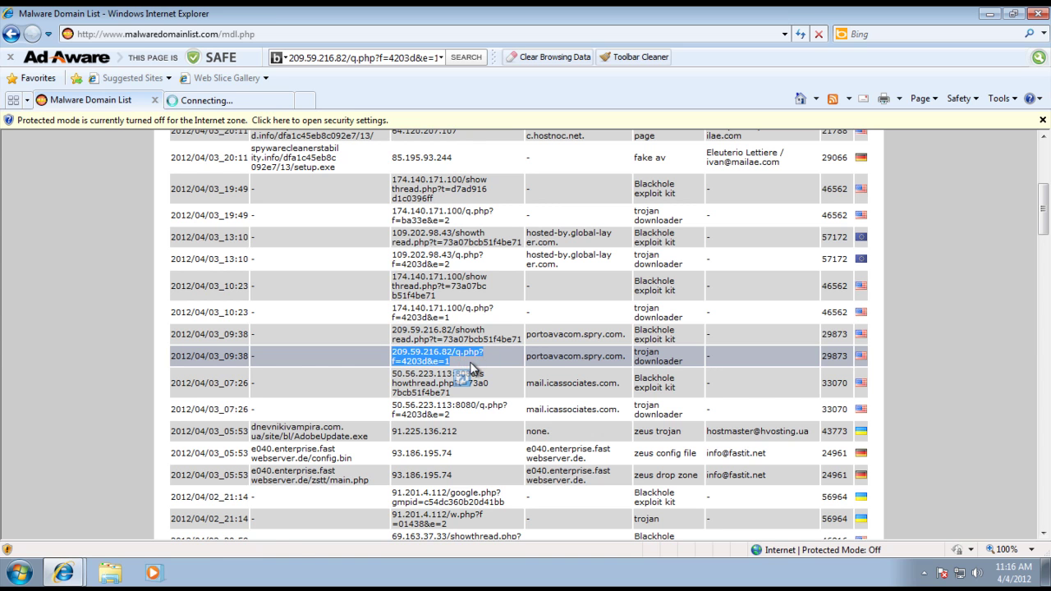
click(234, 100)
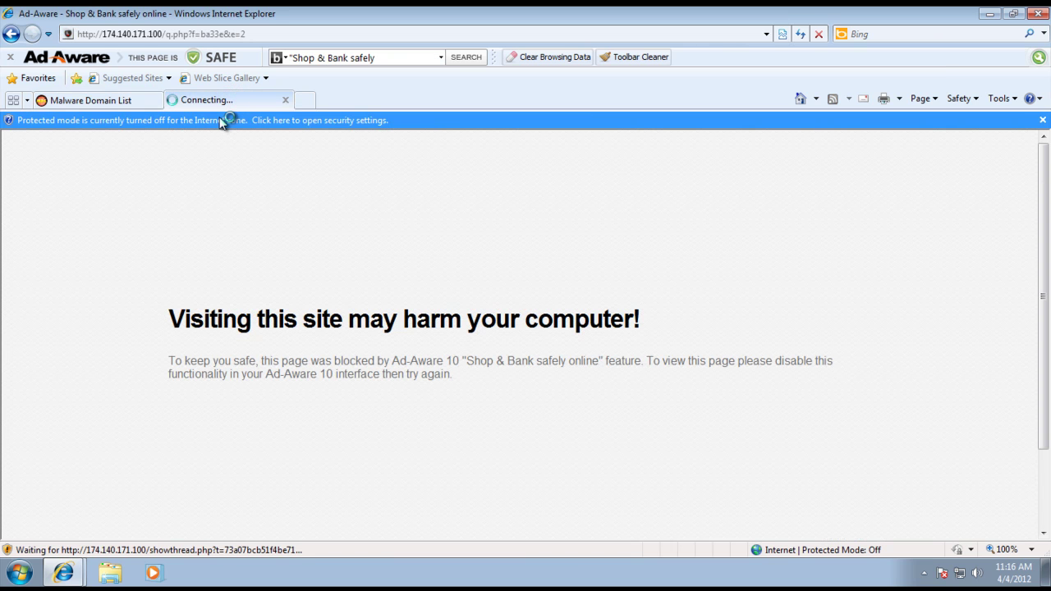
click(246, 127)
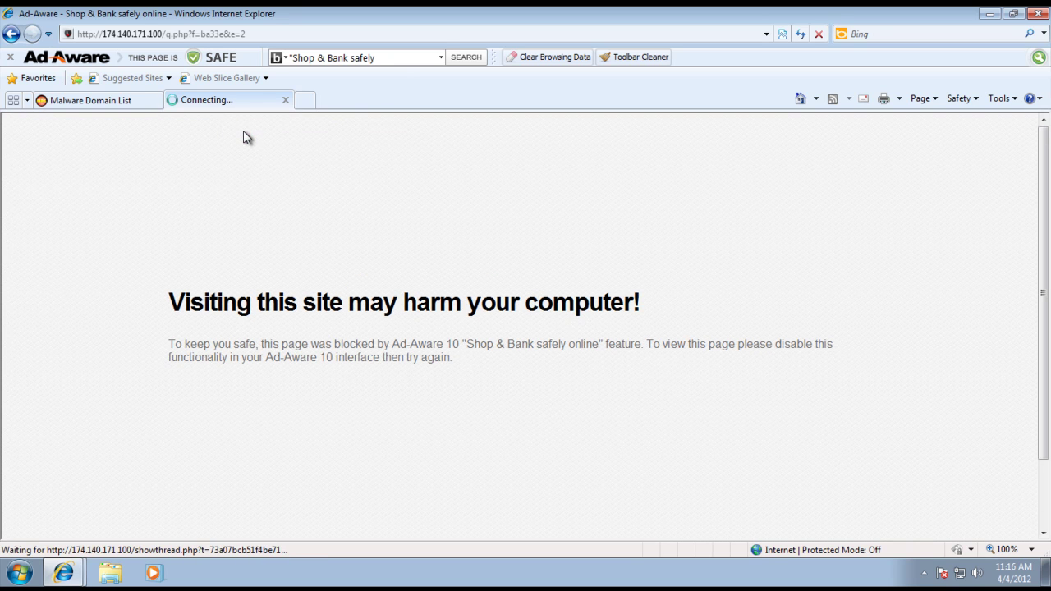
click(187, 35)
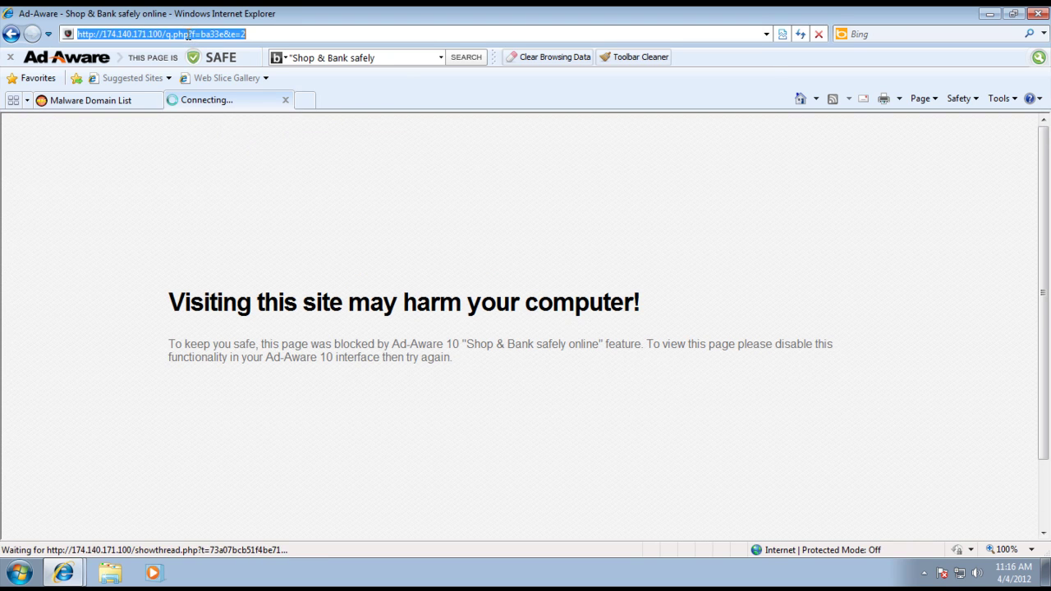
key(ctrl+v)
key(Return)
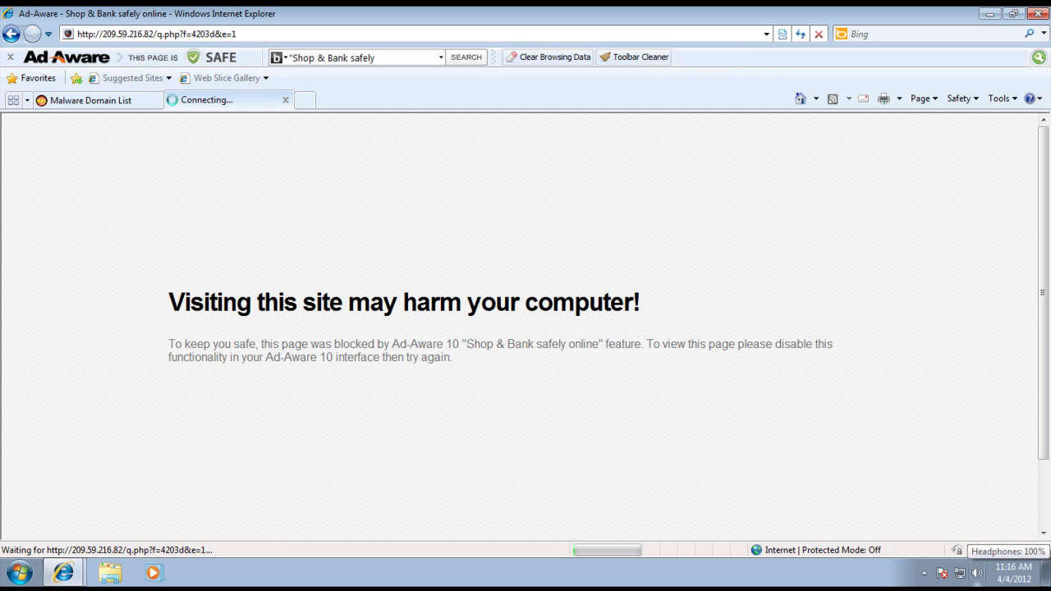
Step: Copy the zeus trojan address dnevnikivampira.com.ua/site/bl/AdobeUpdate.exe from the Malware Domain List and load it in the second tab
click(112, 102)
scroll(335, 369, down, 5)
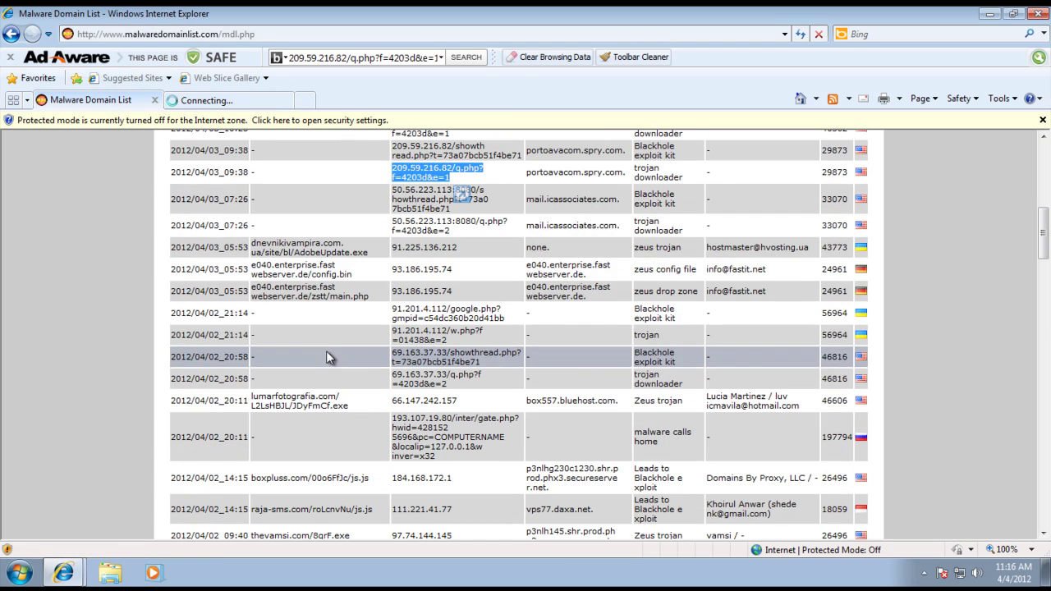
triple_click(289, 242)
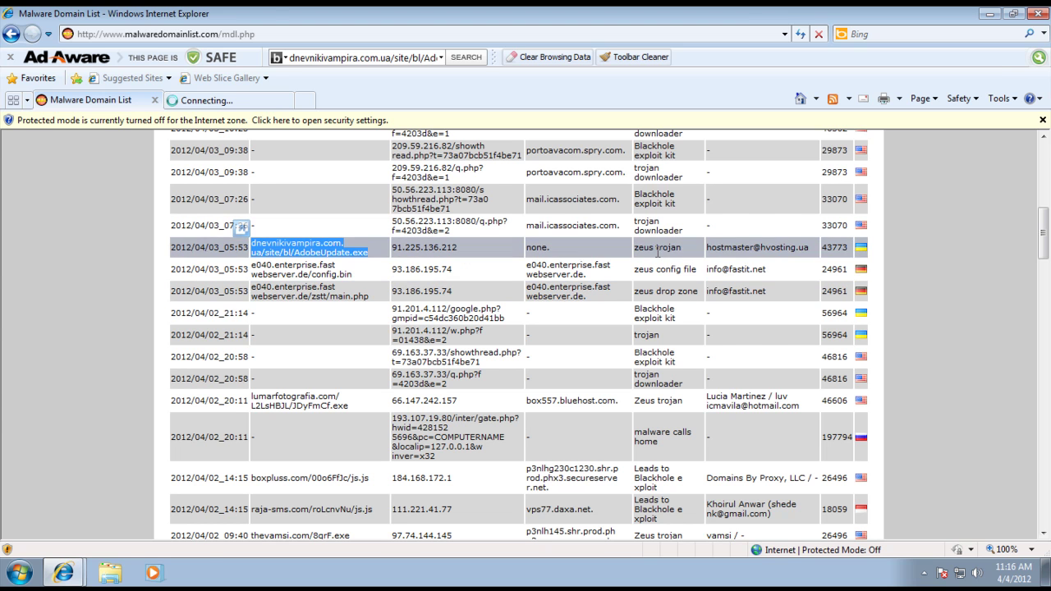
click(247, 100)
click(187, 36)
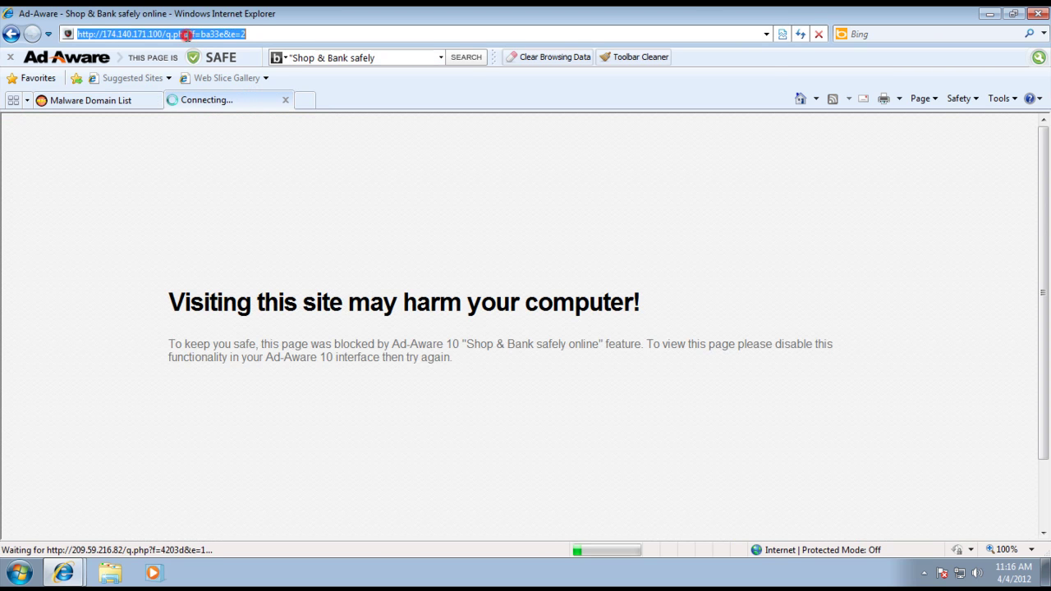
key(ctrl+v)
key(Return)
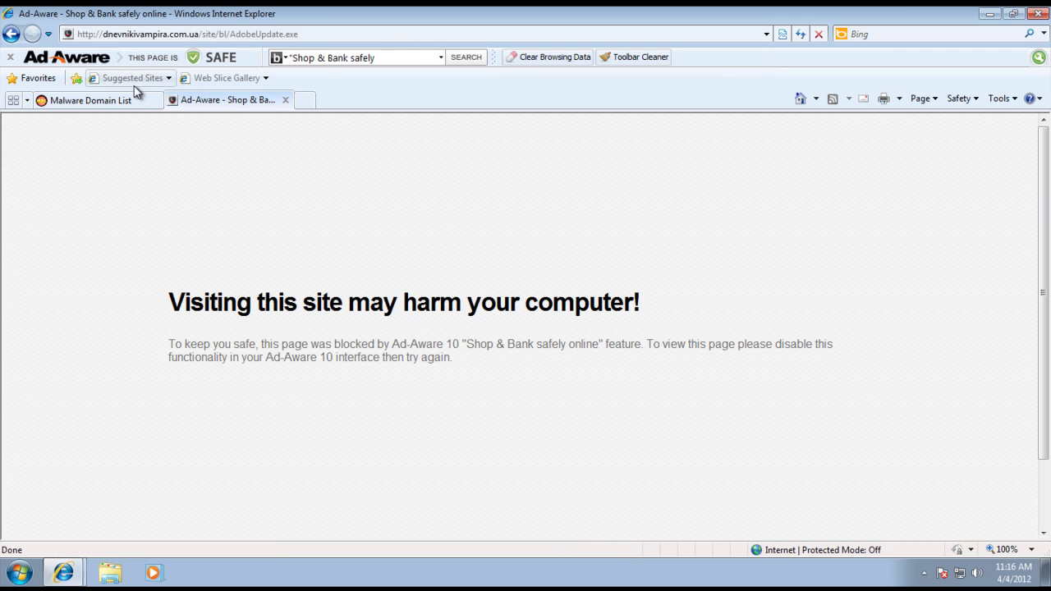
Step: Copy the zeus config file address e040.enterprise.fastwebserver.de/config.bin from the list and load it in the second tab
click(91, 100)
click(317, 277)
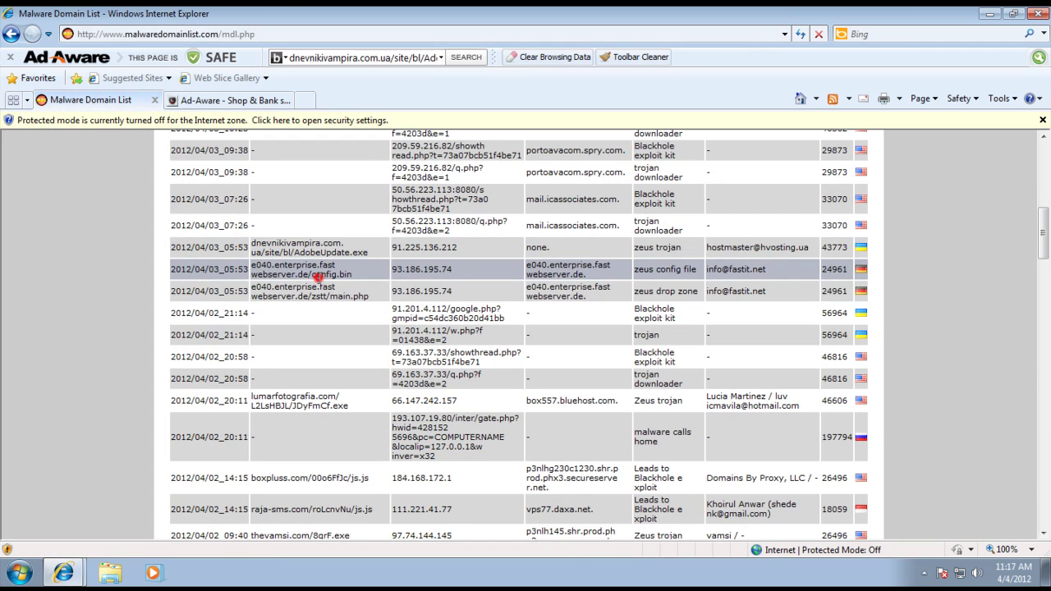
double_click(317, 277)
key(ctrl+c)
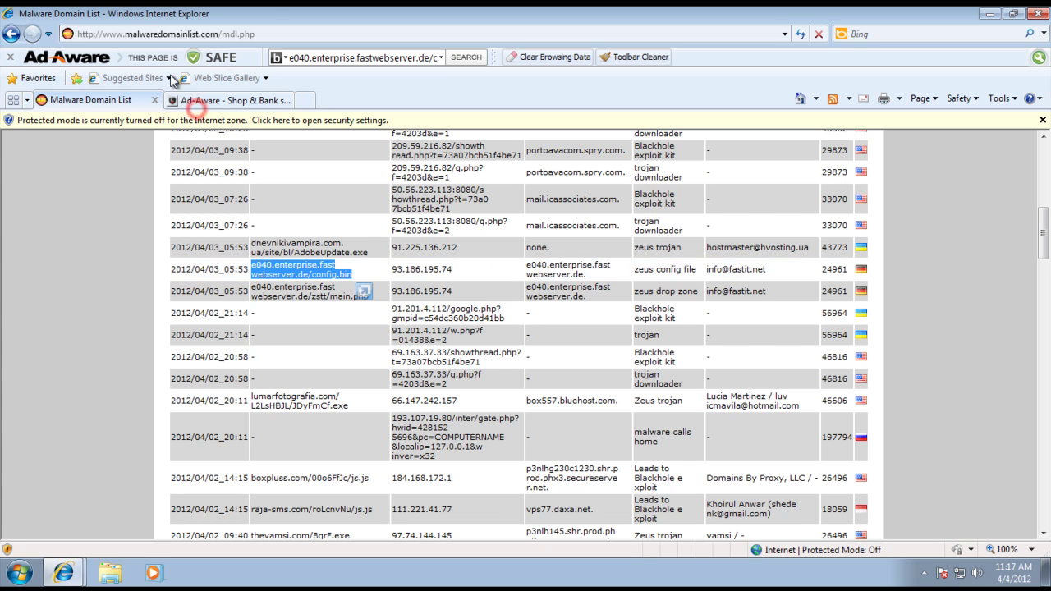
click(197, 102)
click(121, 33)
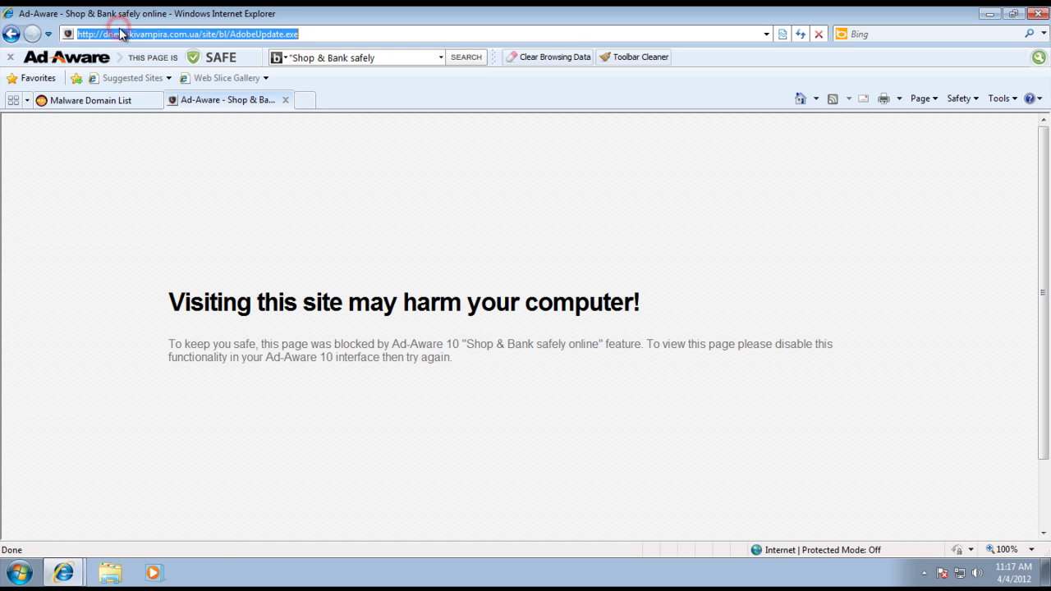
key(ctrl+v)
key(Return)
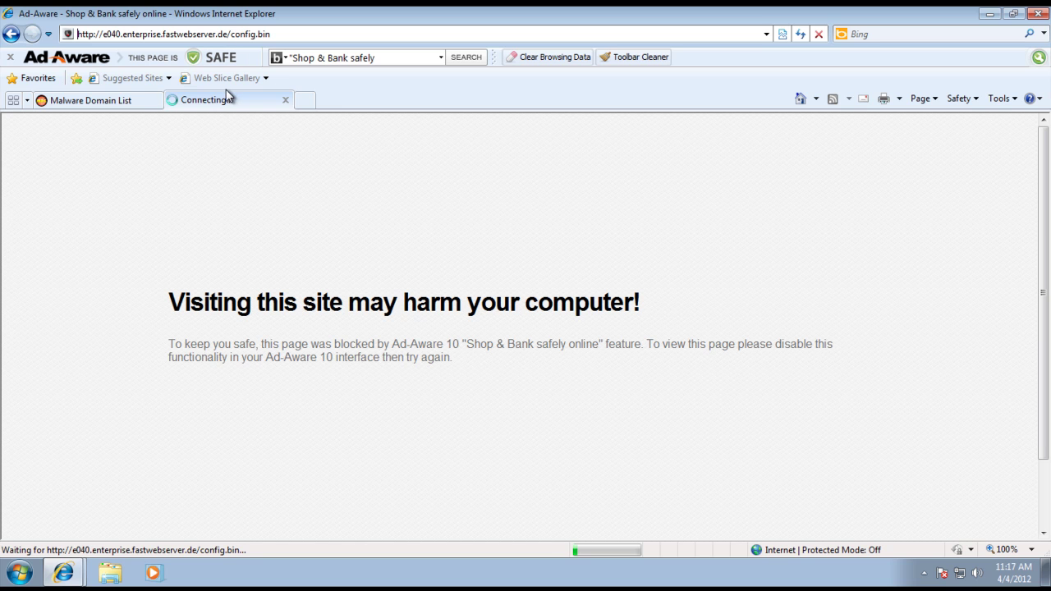
Step: Copy the Blackhole exploit kit address 91.201.4.112/google.php?gmpid=c54dc360b20d41bb from the list and load it in the second tab
click(105, 100)
scroll(320, 338, down, 1)
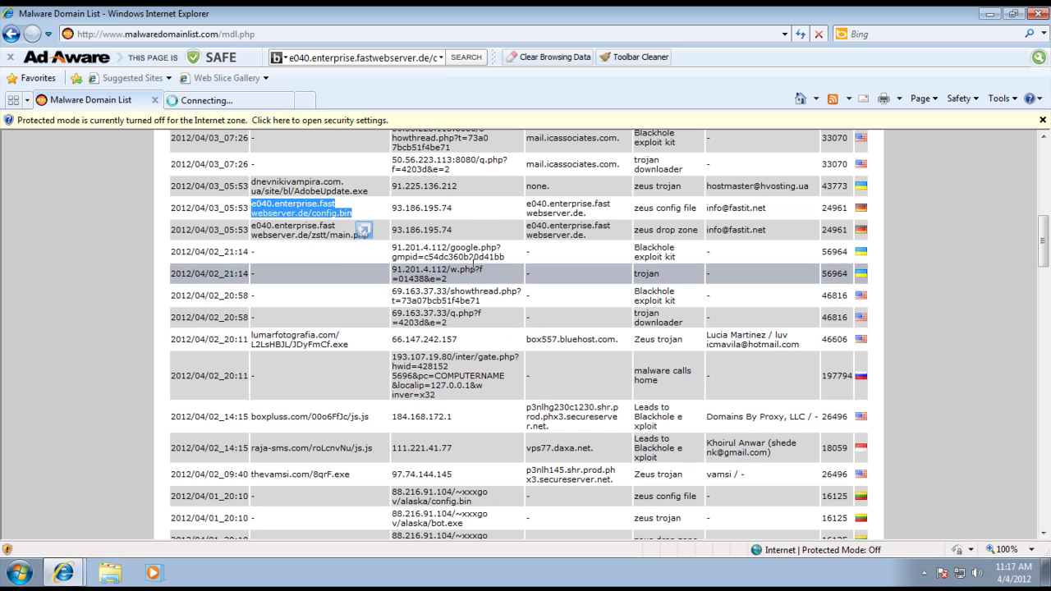
mouse_move(417, 270)
mouse_down()
mouse_move(406, 266)
mouse_move(422, 259)
mouse_up()
key(ctrl+c)
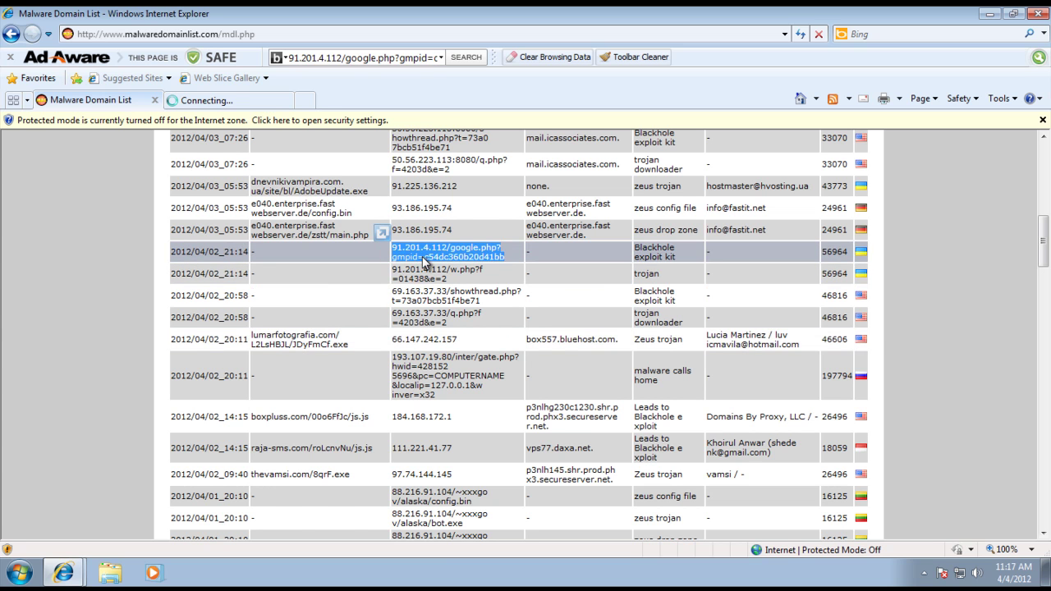
click(188, 99)
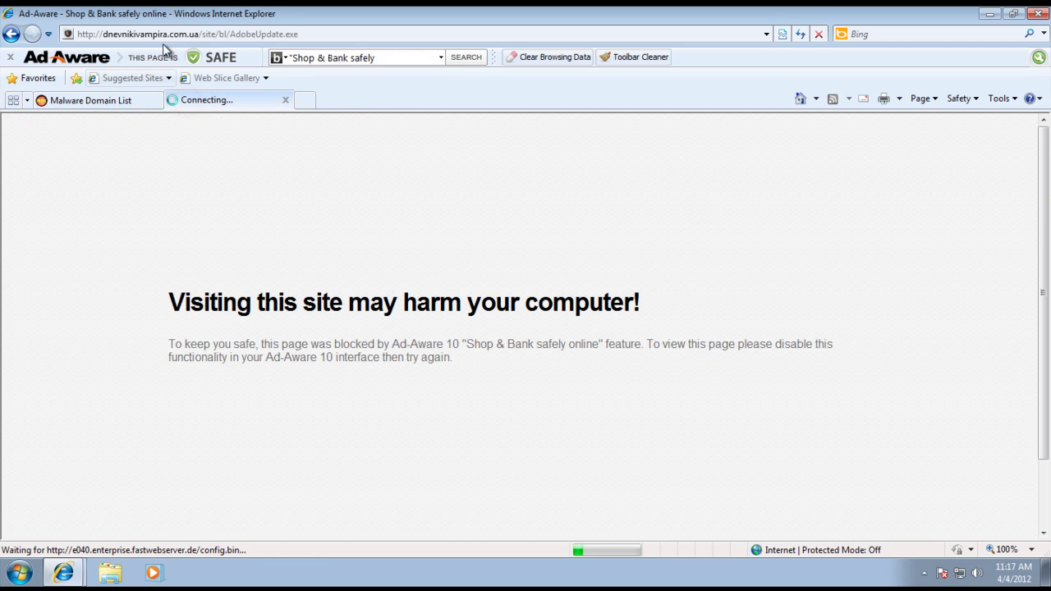
click(165, 34)
key(ctrl+v)
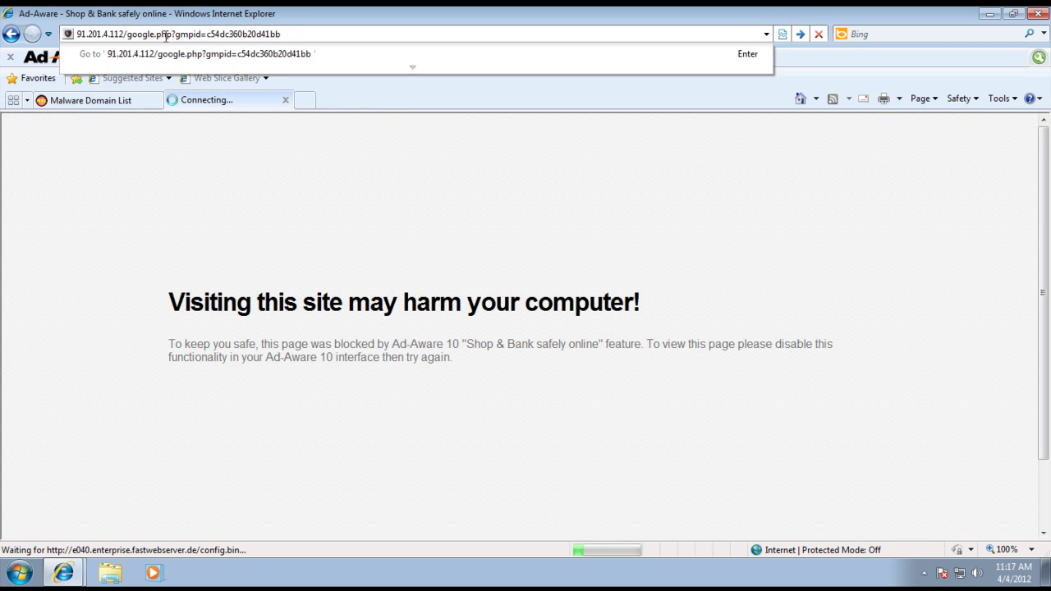
key(Return)
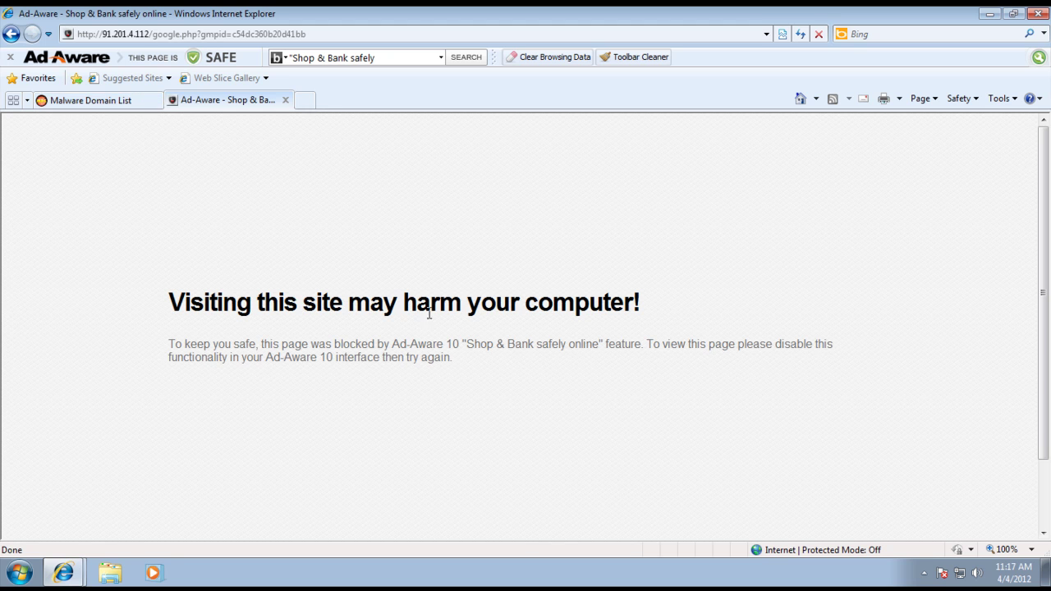
Step: Return from the Malware Domain List to the blekko results in the first tab and search for "clean mx"
click(87, 100)
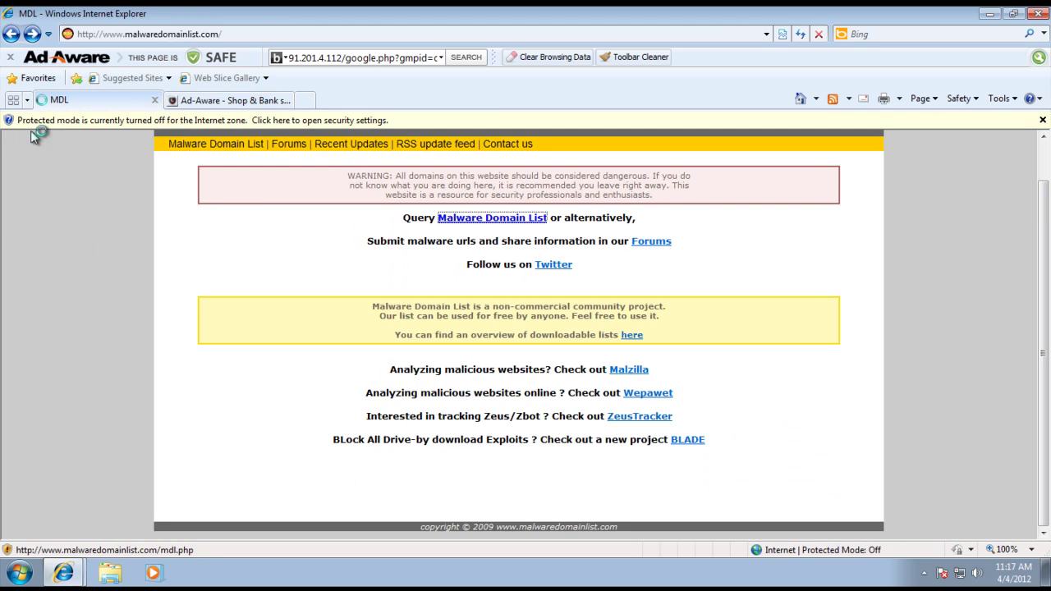
click(7, 32)
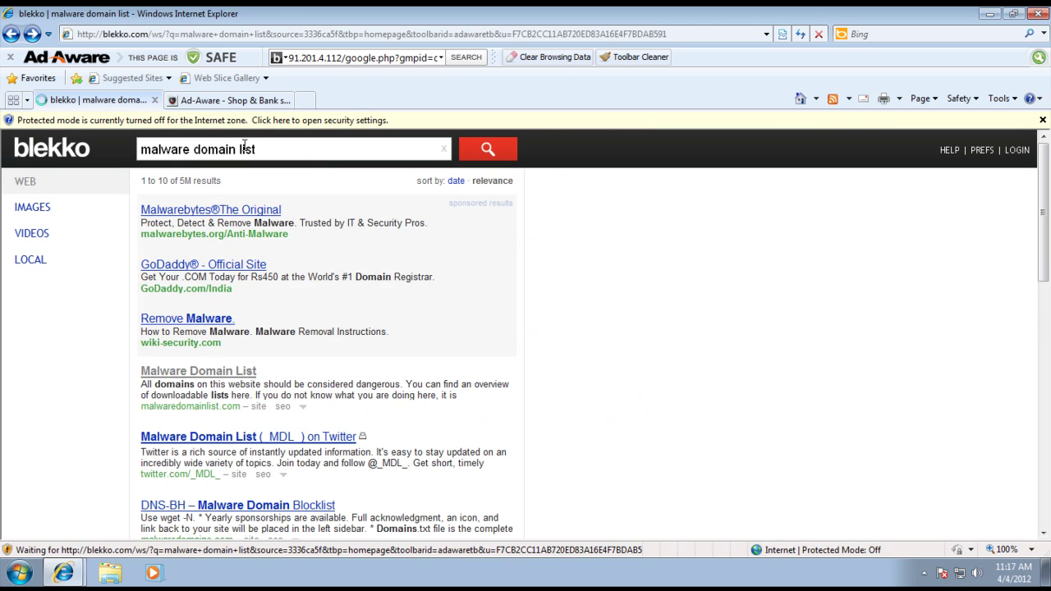
click(264, 152)
key(ctrl+shift+Left)
key(ctrl+shift+Left)
key(ctrl+shift+Left)
key(End)
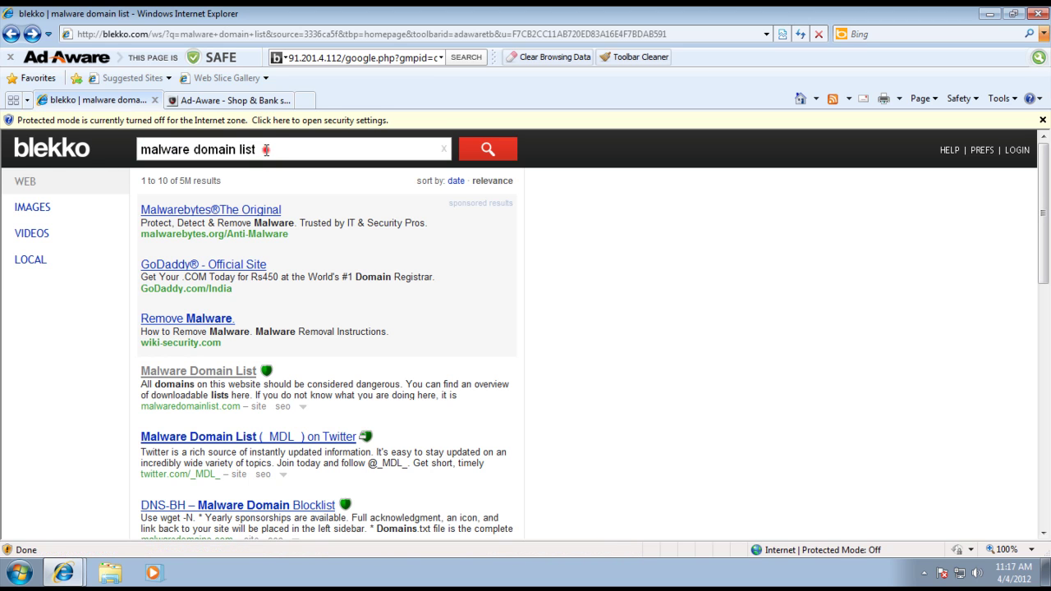
key(ctrl+shift+Left)
key(ctrl+shift+Left)
key(ctrl+shift+Left)
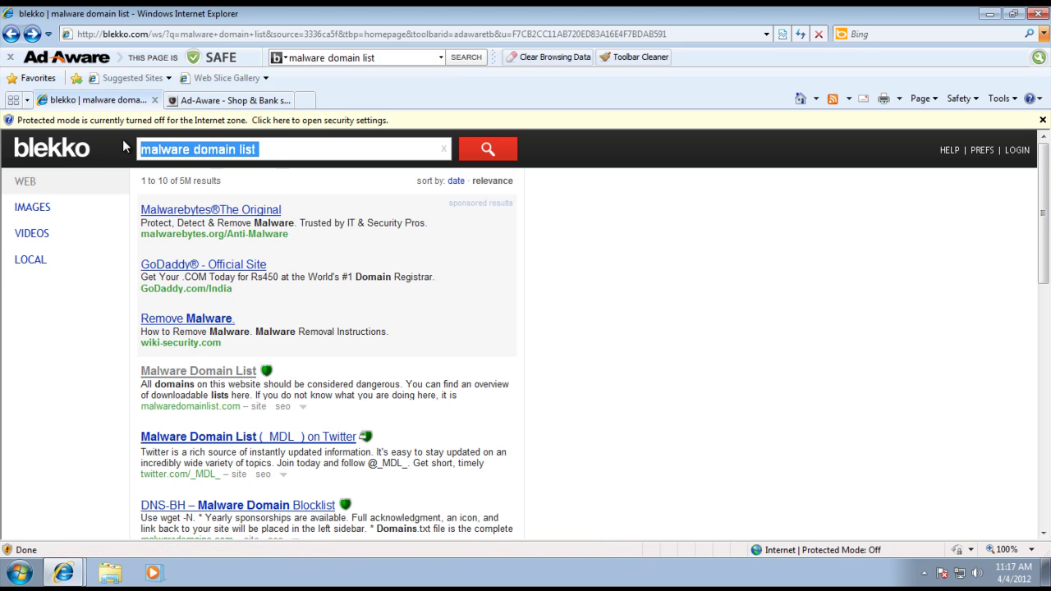
text(clea)
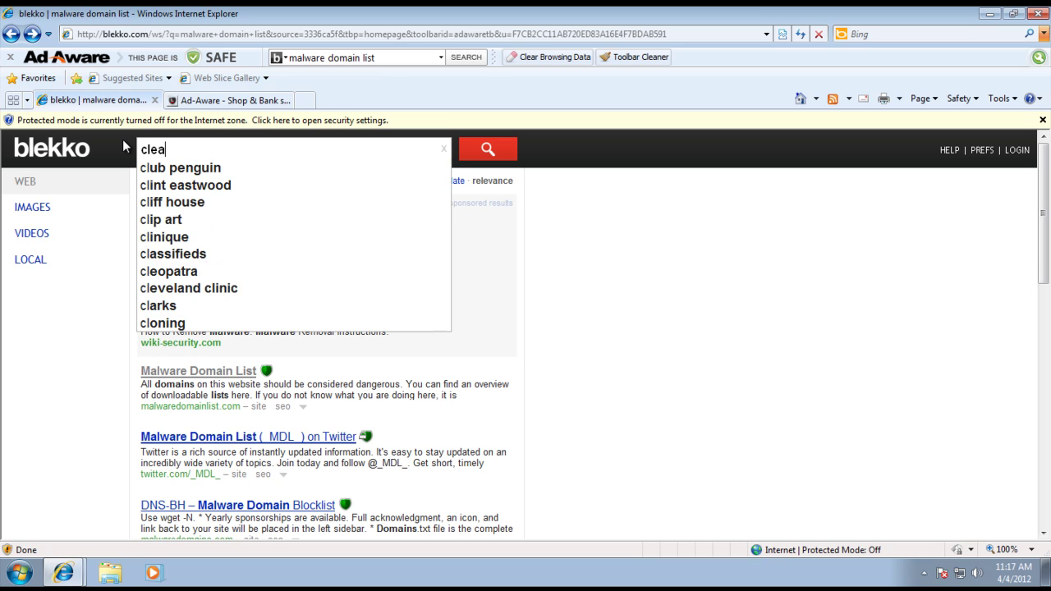
text(n mx)
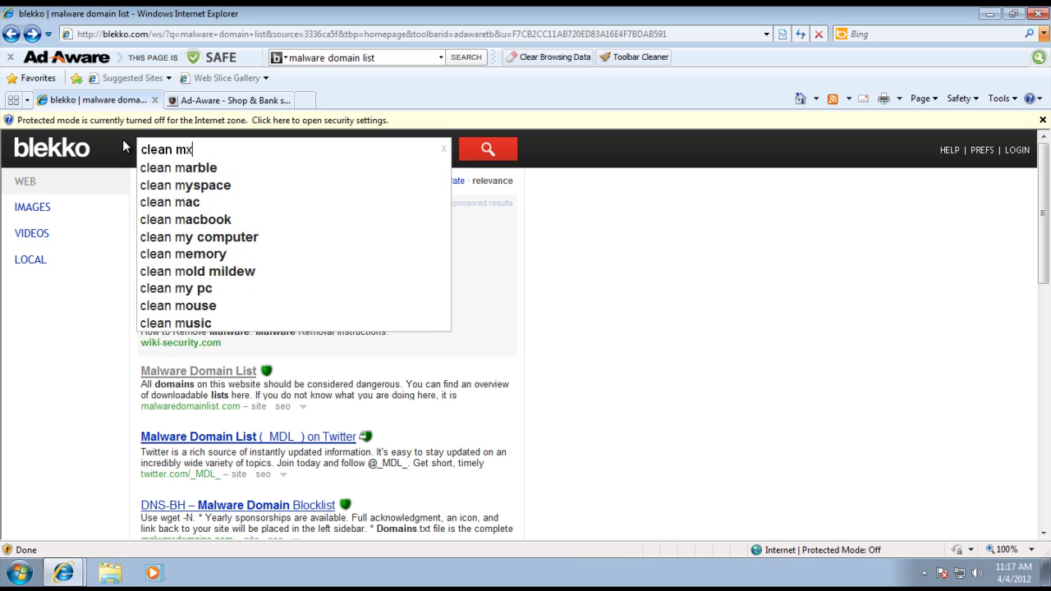
key(Return)
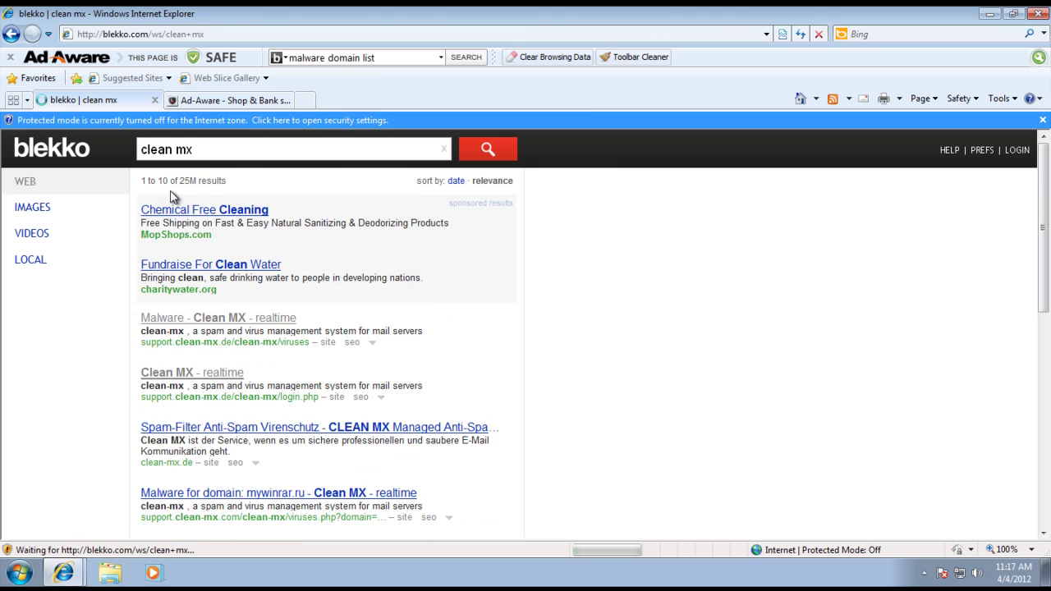
Step: Look through the blekko results and open "Malware for domain: mywinrar.ru - Clean MX - realtime"
scroll(221, 358, down, 1)
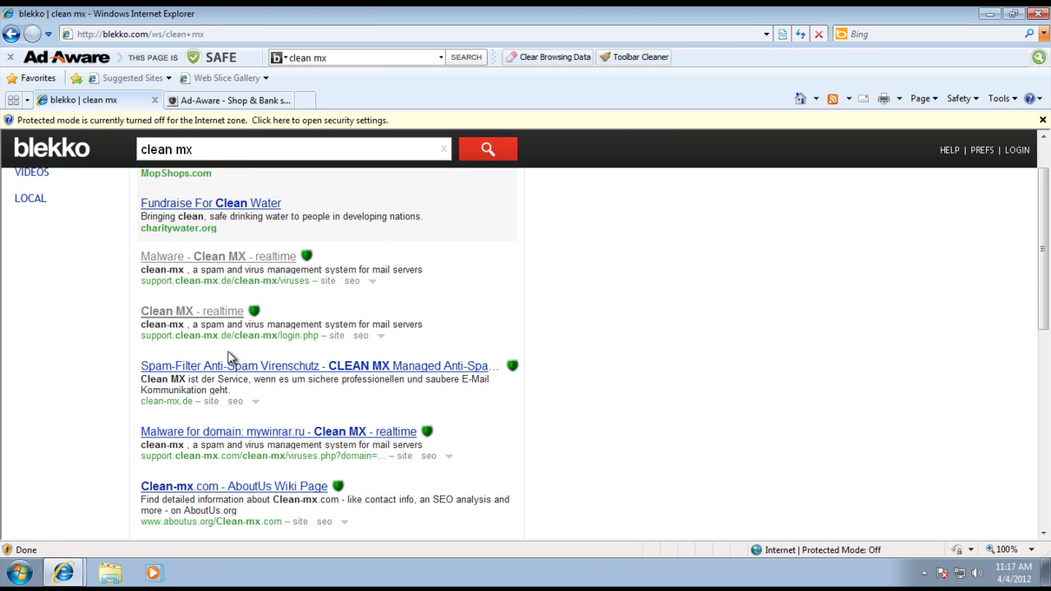
scroll(229, 358, down, 1)
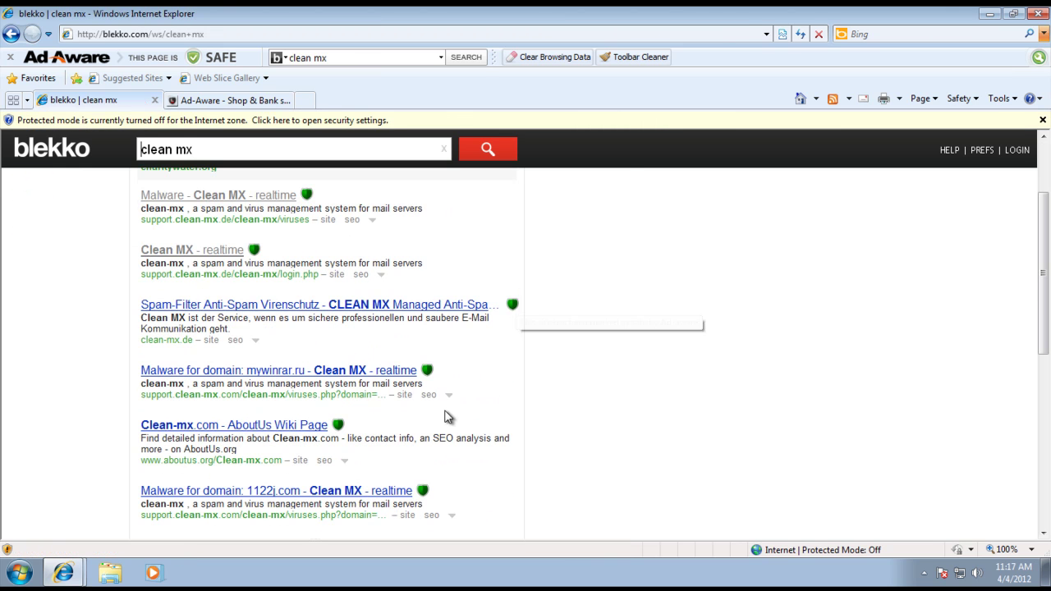
scroll(312, 370, down, 2)
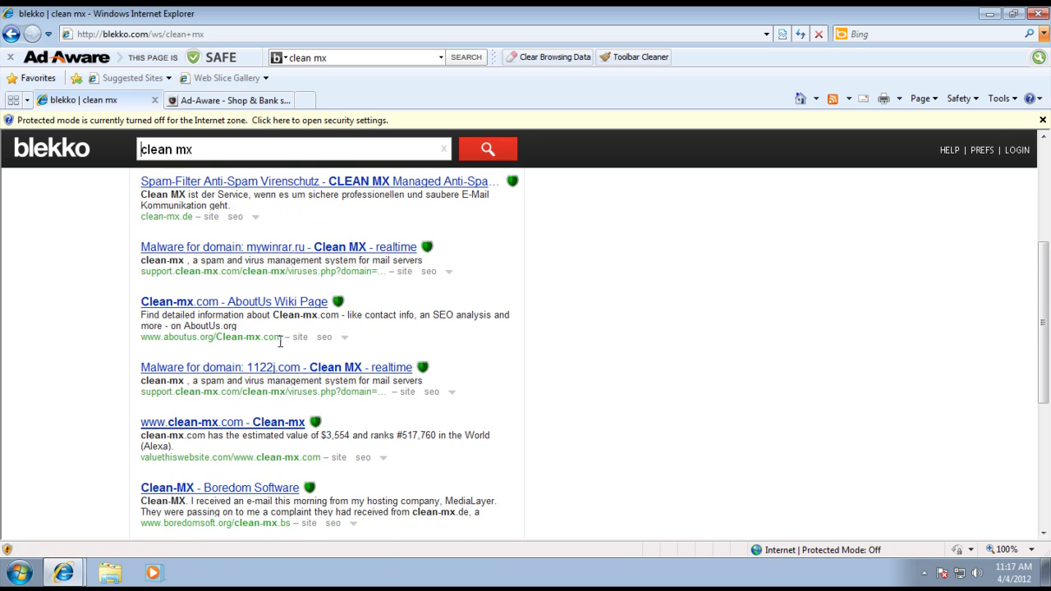
scroll(282, 349, up, 3)
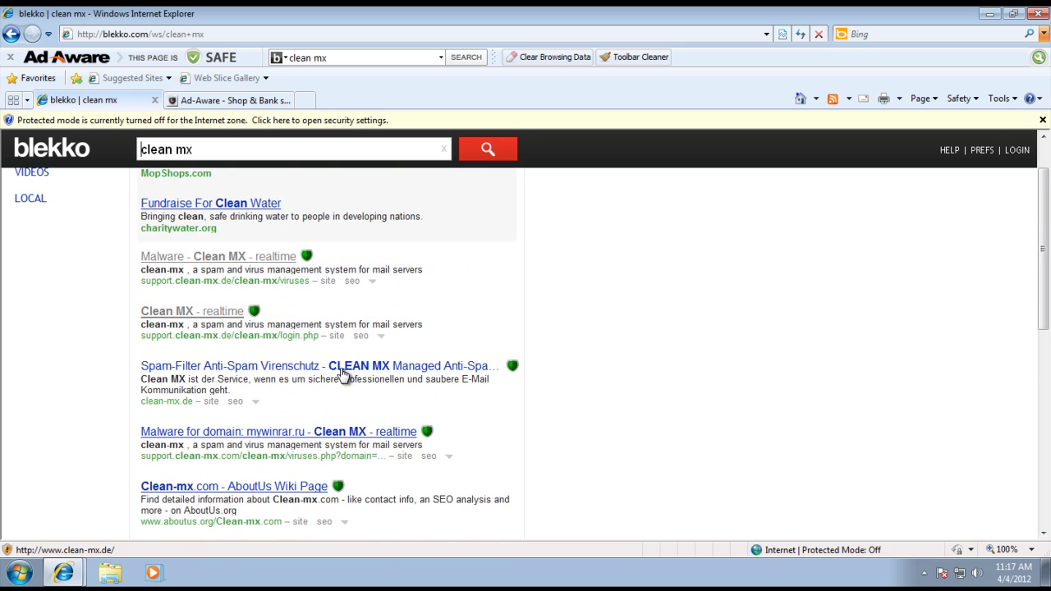
click(270, 433)
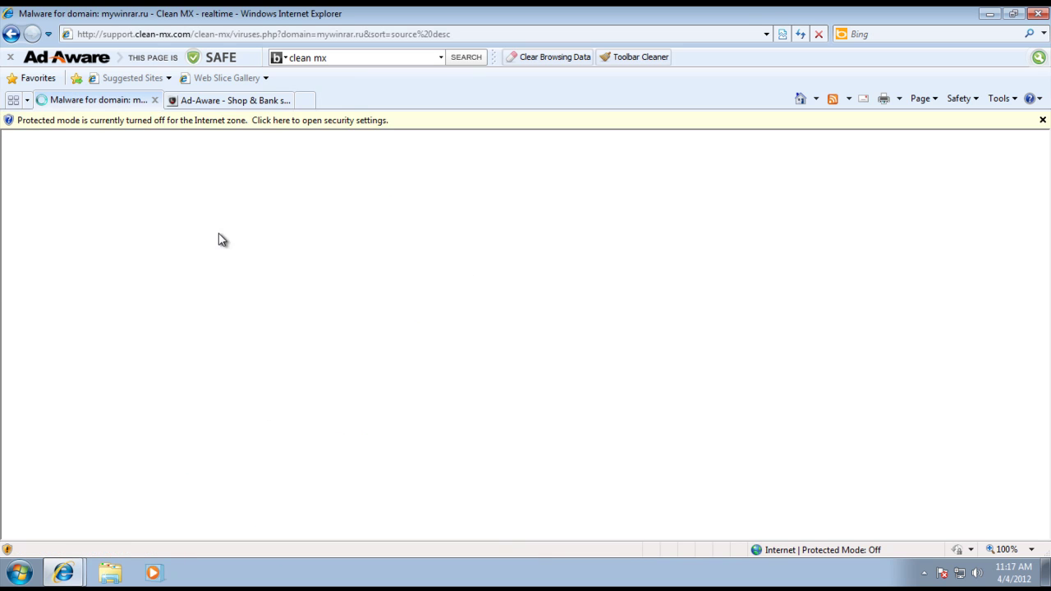
Step: Run the Clean MX virus URL query with all filter fields empty, sorted by source desc and displaying 150 items
scroll(425, 236, down, 6)
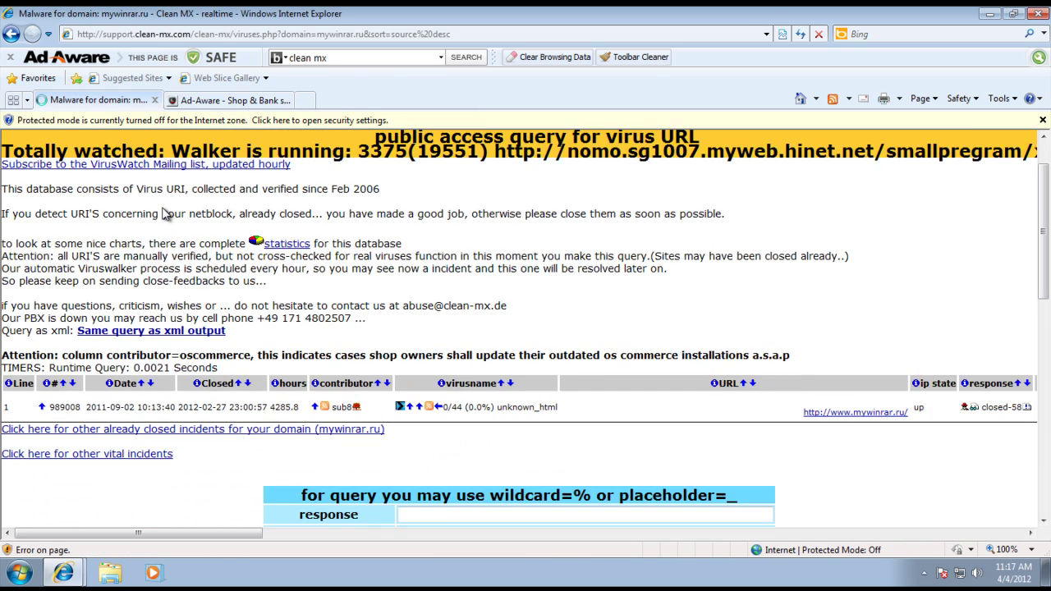
drag(457, 160, 355, 164)
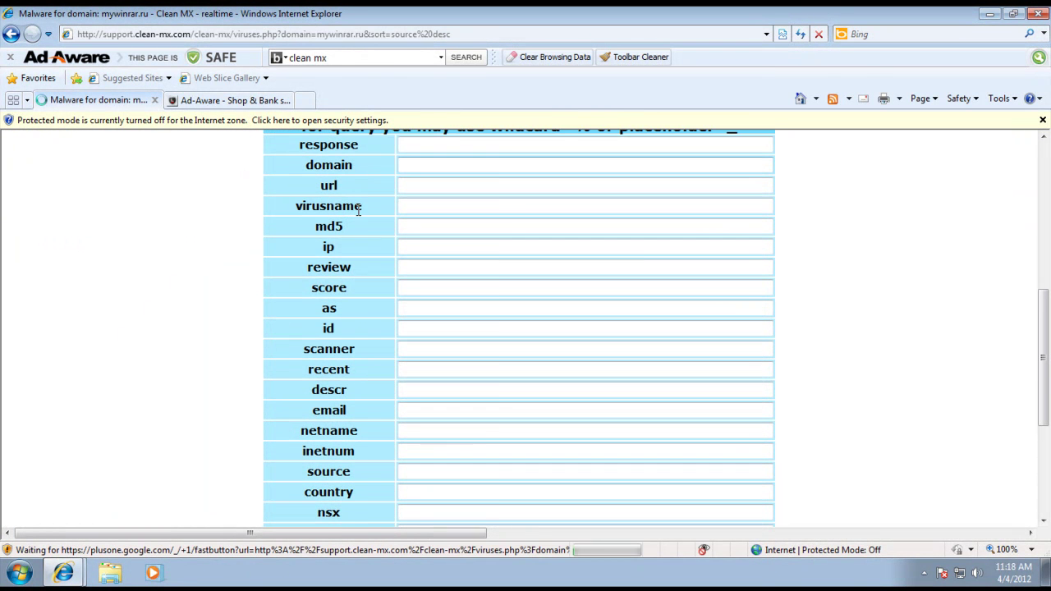
right_click(356, 162)
click(189, 271)
scroll(246, 285, down, 5)
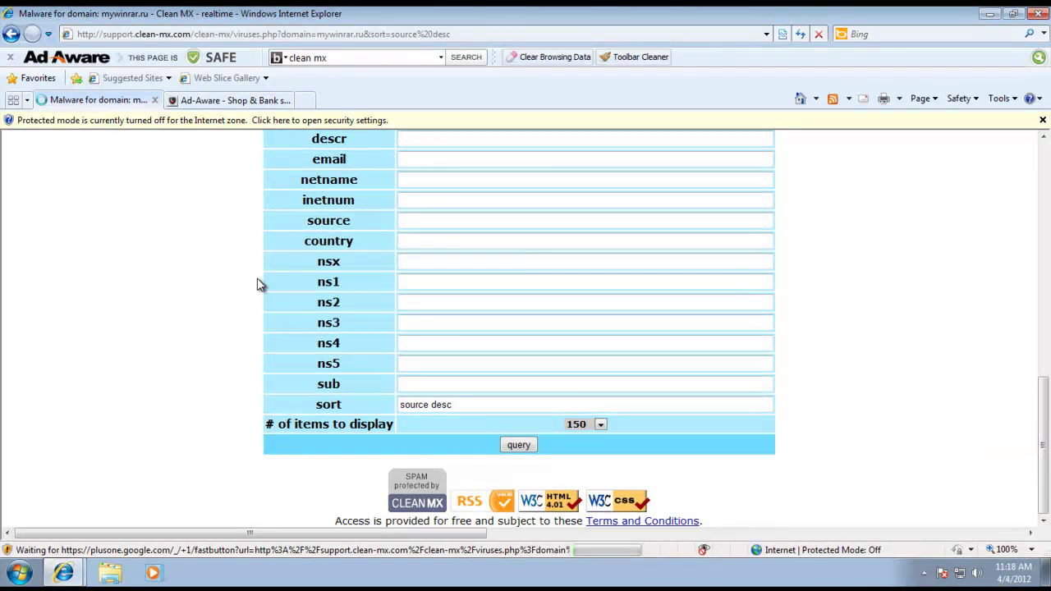
click(518, 445)
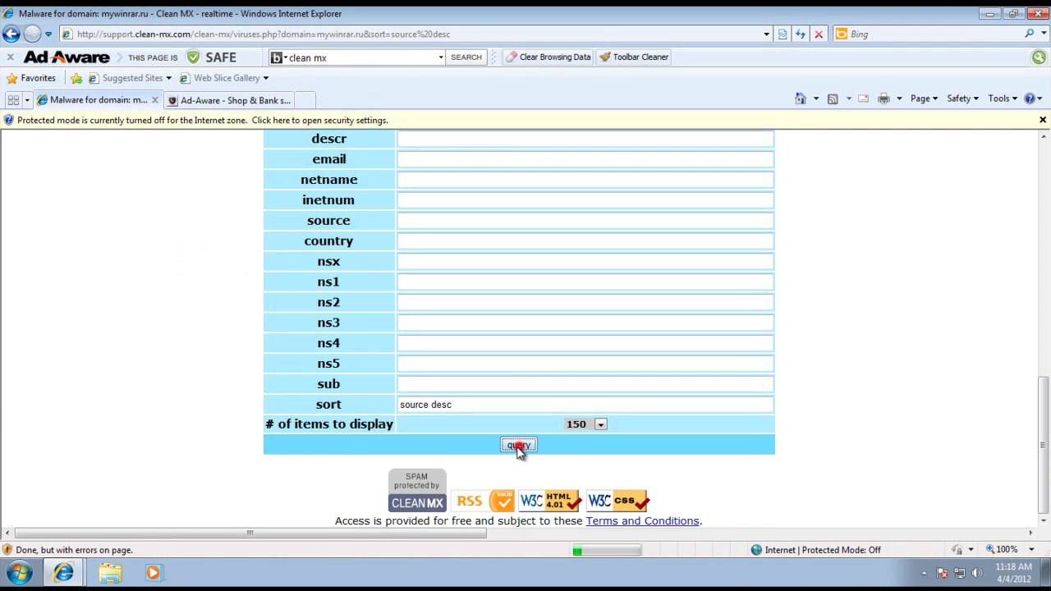
Step: Clear the sort field and rerun the Clean MX virus URL query
triple_click(470, 408)
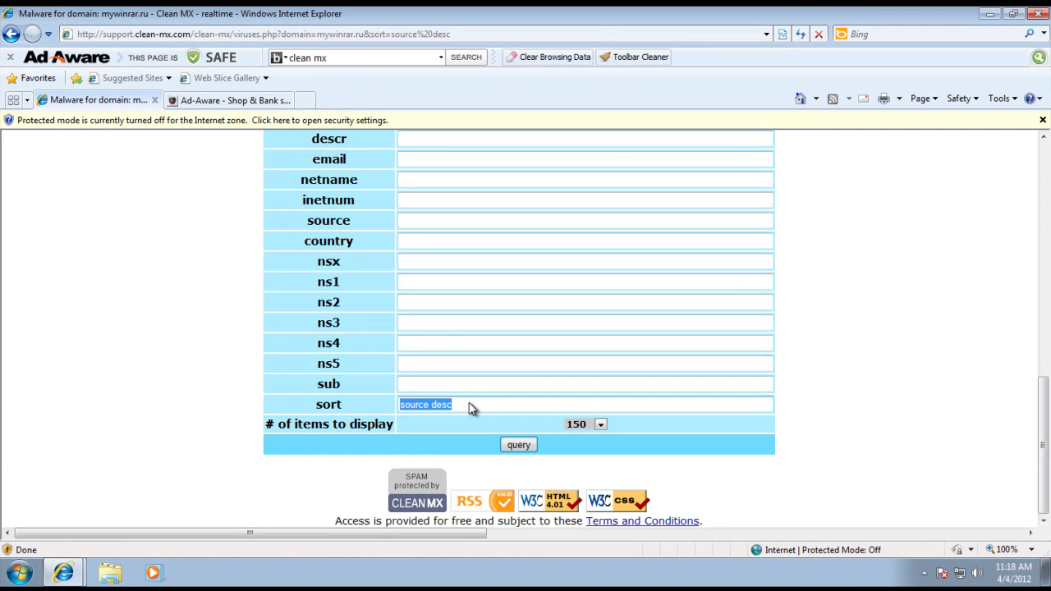
click(518, 446)
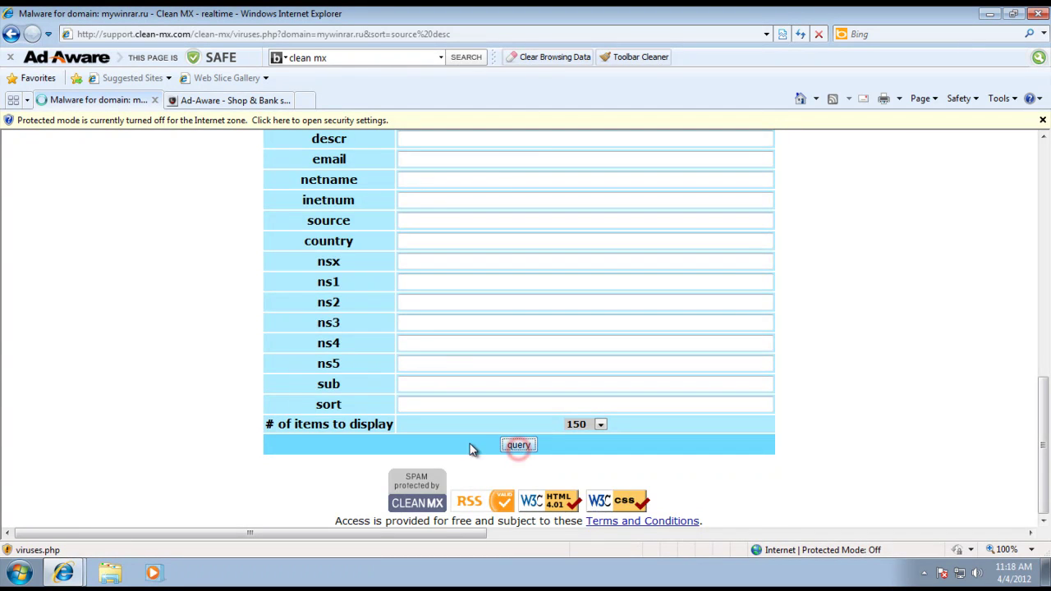
scroll(263, 388, up, 8)
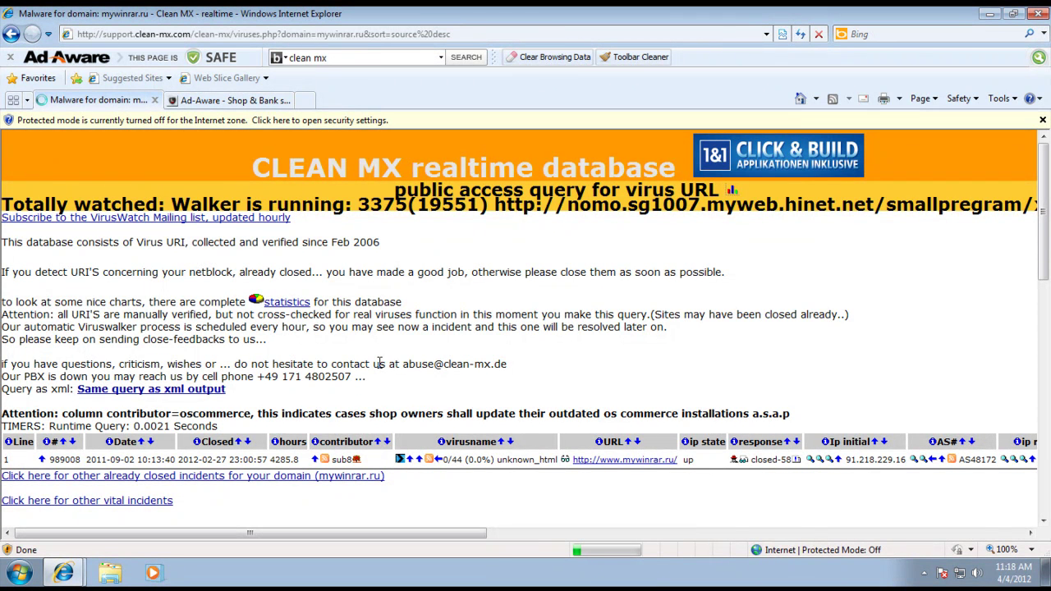
scroll(380, 363, down, 3)
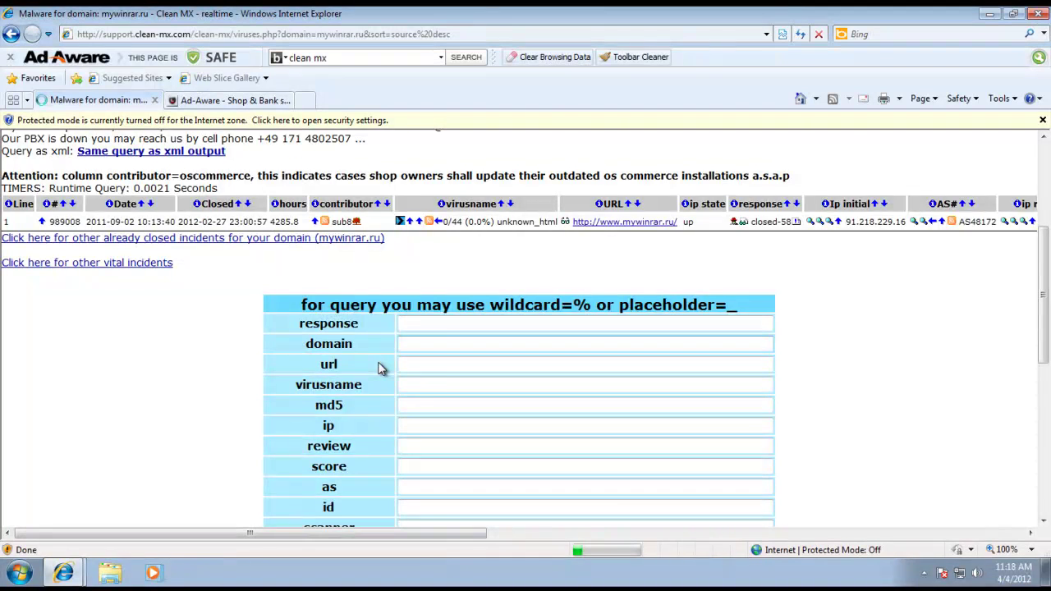
scroll(379, 367, up, 1)
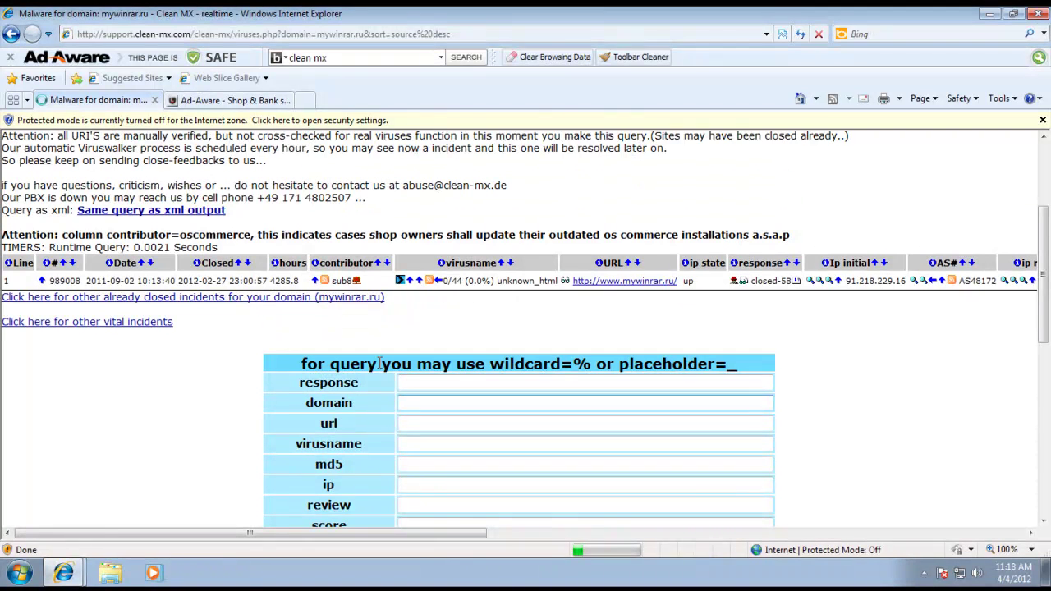
click(213, 30)
drag(193, 34, 503, 49)
key(Delete)
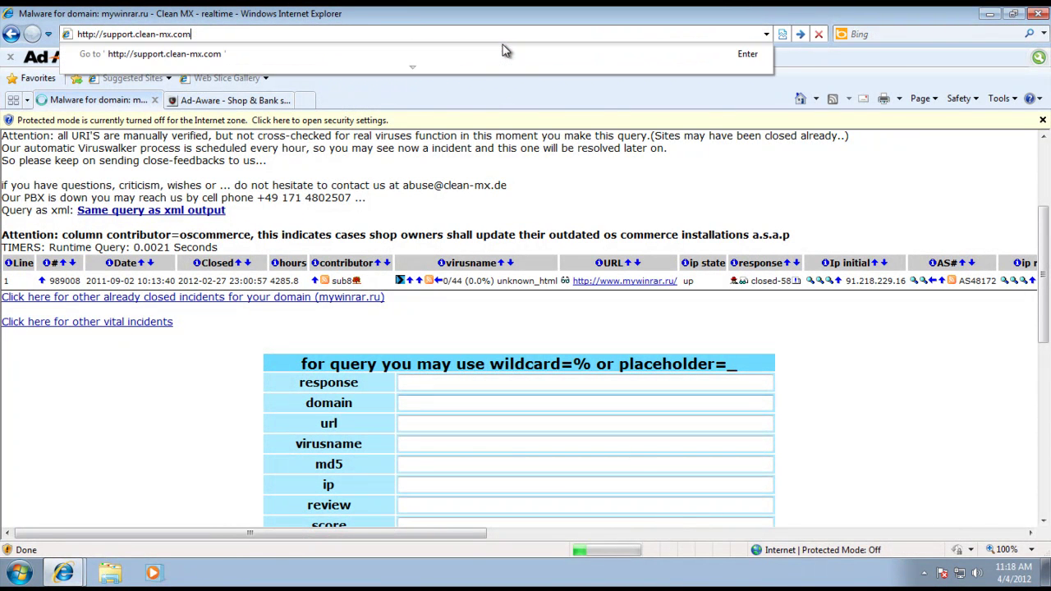
key(Return)
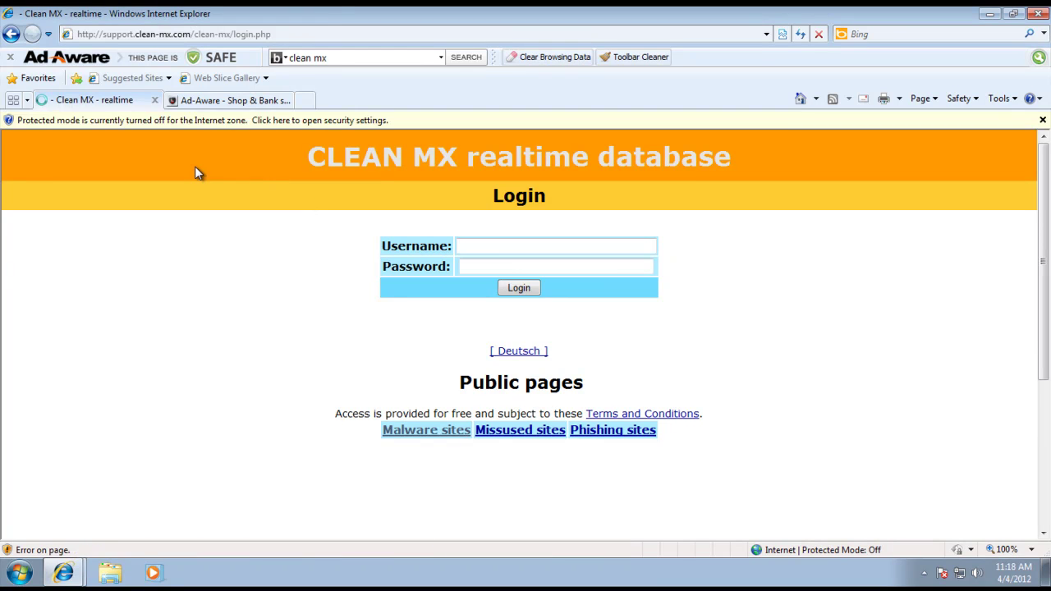
Step: Return to the blekko results for "clean mx" in the first tab
click(10, 35)
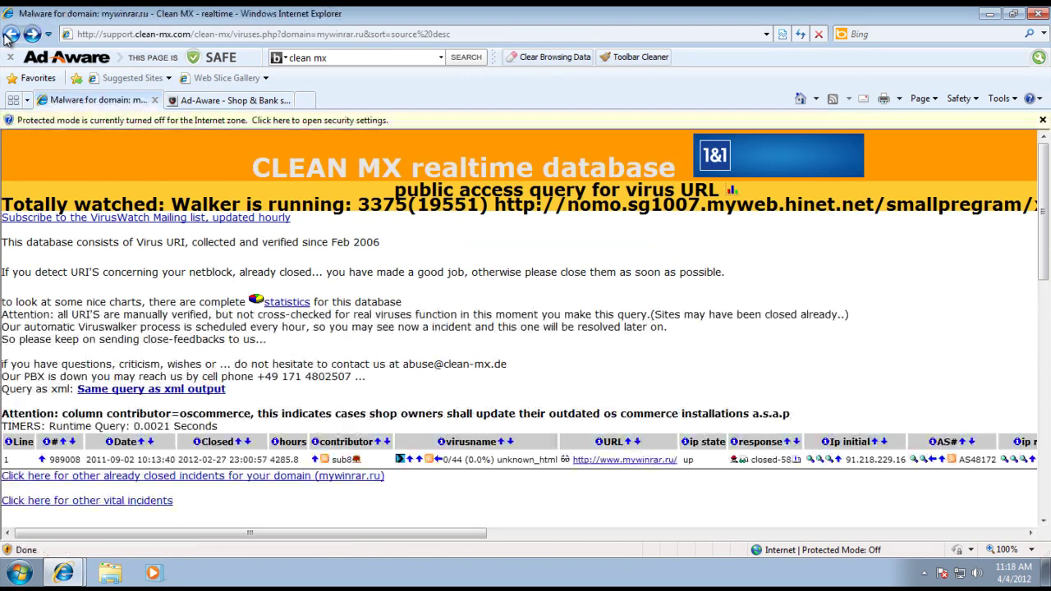
click(8, 36)
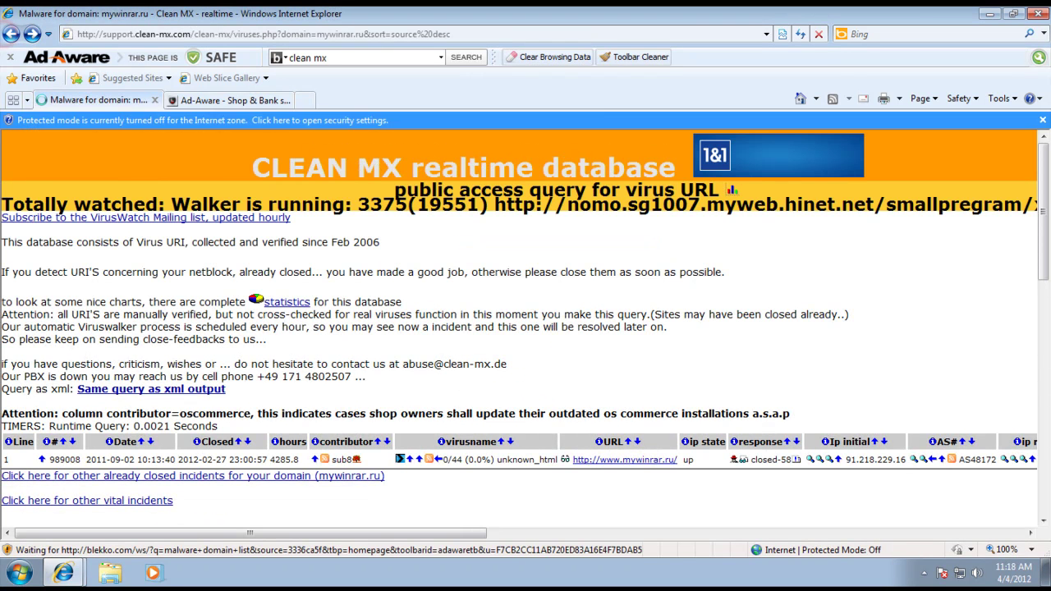
click(10, 36)
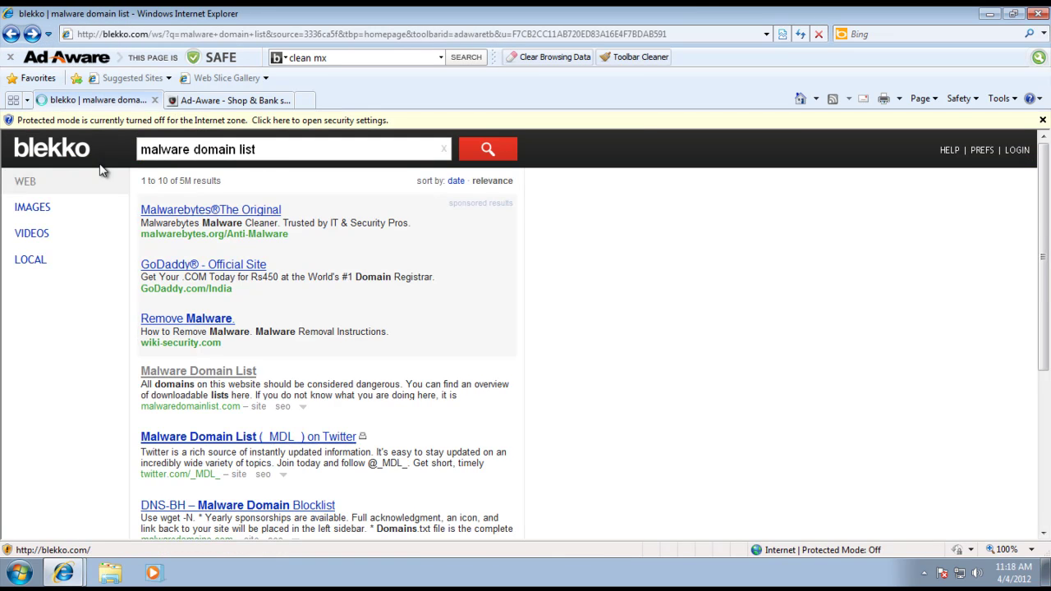
scroll(220, 244, down, 3)
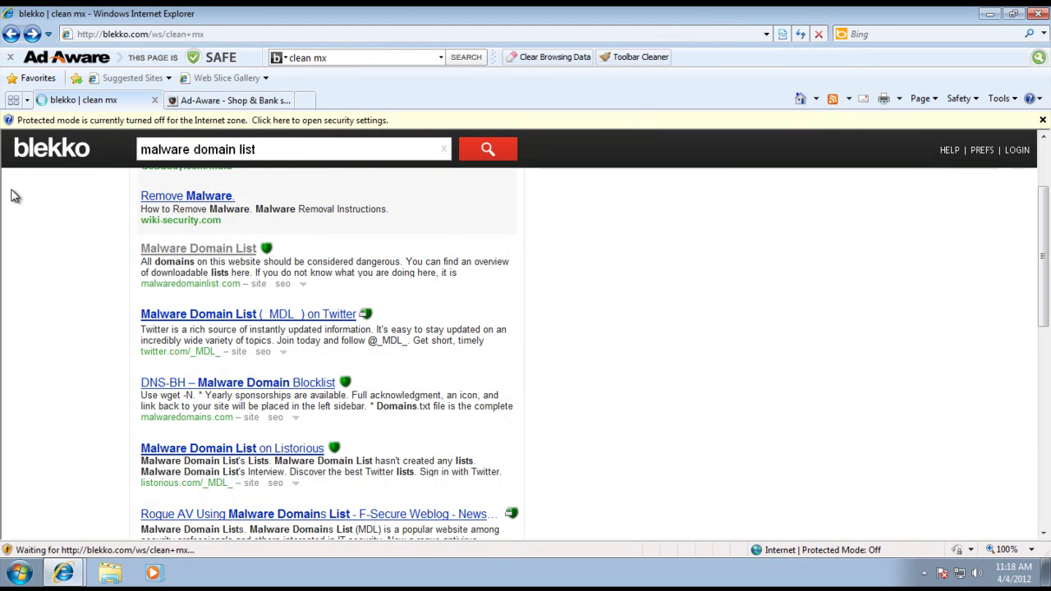
scroll(230, 297, down, 3)
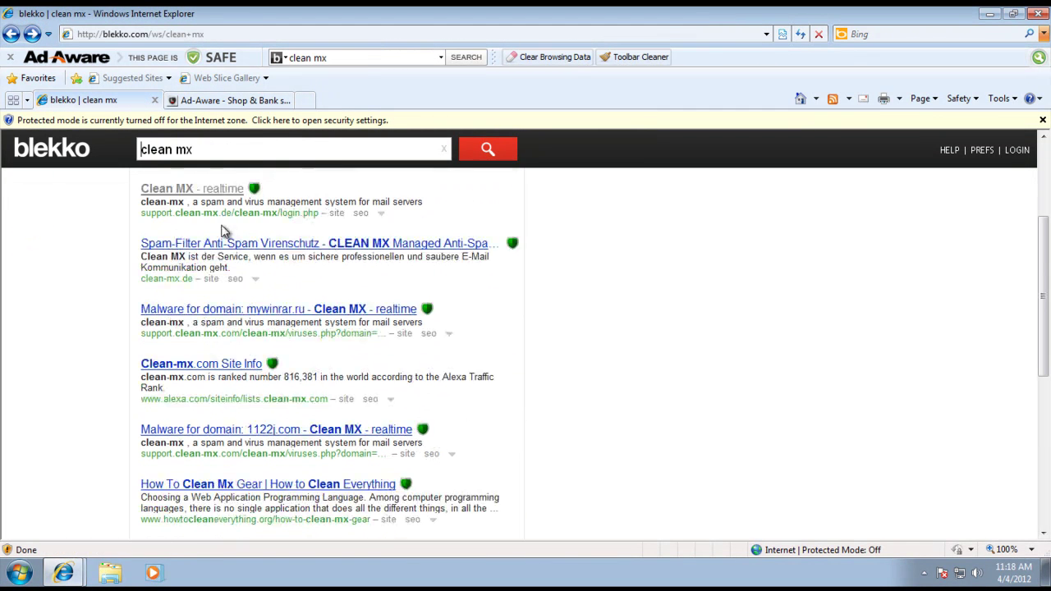
Step: Look over the "Clean MX - realtime" result and bring up the malware URL list at support.clean-mx.de/clean-mx/viruses
click(210, 191)
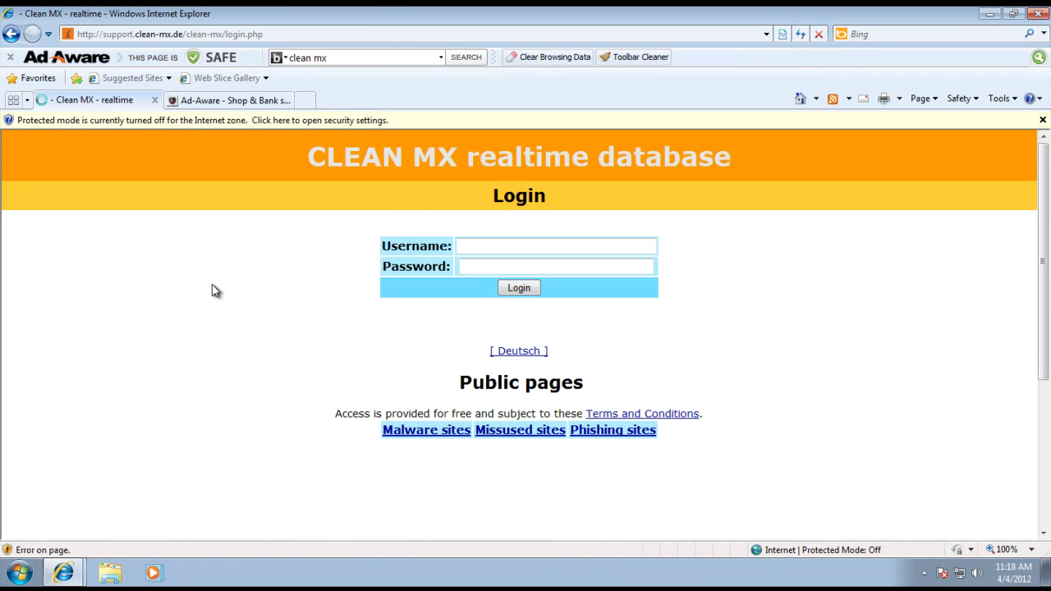
scroll(217, 291, down, 3)
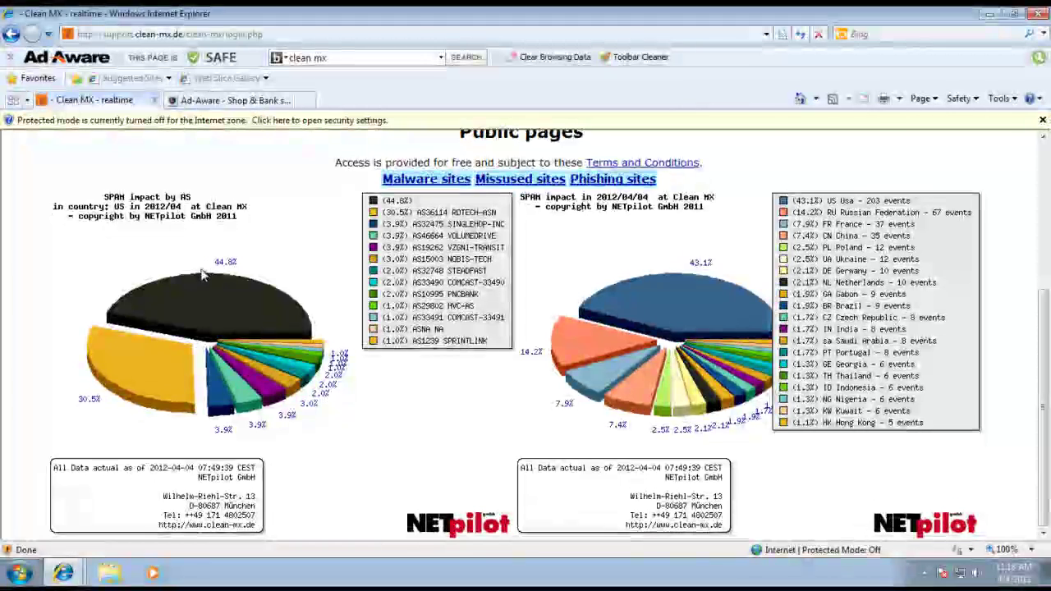
scroll(203, 274, up, 1)
scroll(202, 273, up, 2)
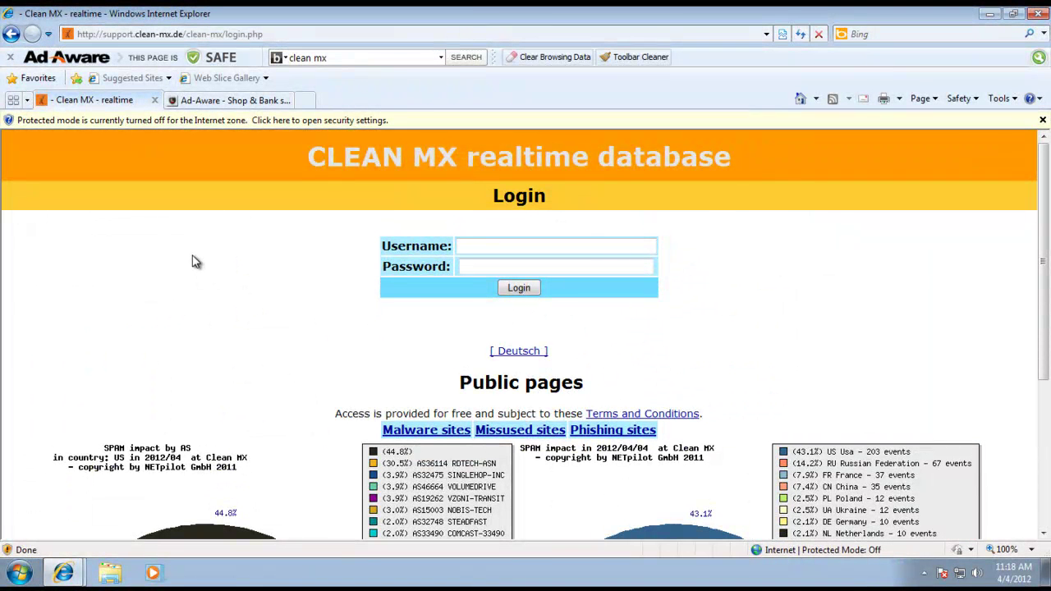
click(10, 34)
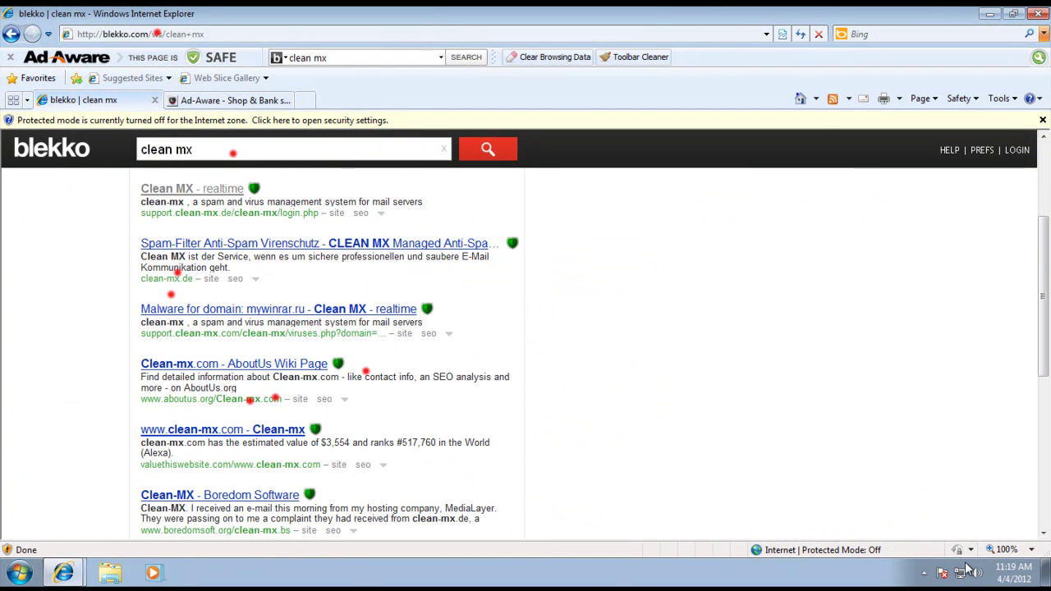
click(176, 309)
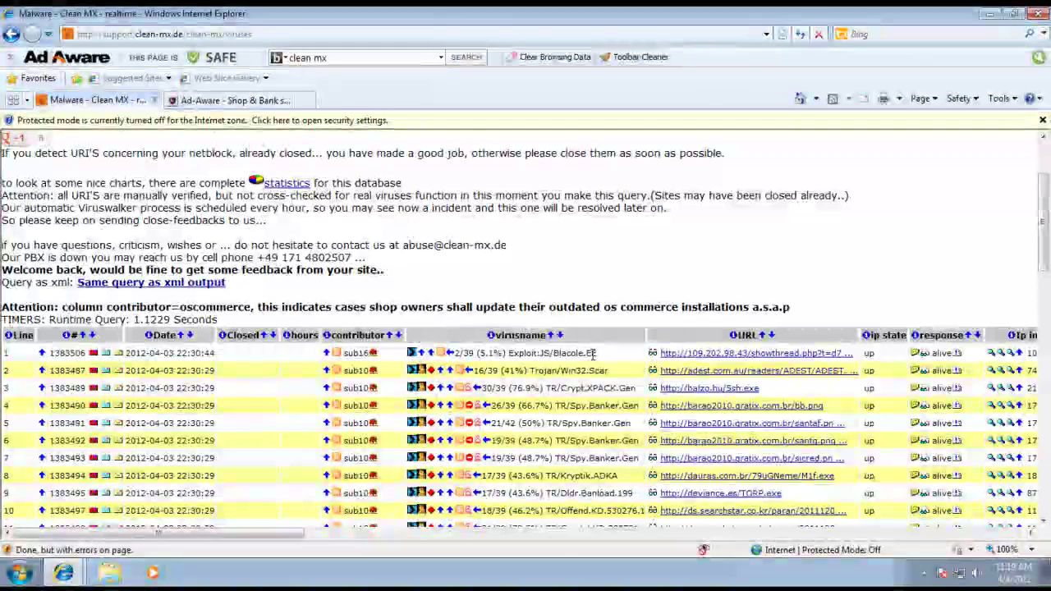
Step: Examine the Clean MX malware list, highlighting the Exploit:JS/Blacole.EE virus name in line 1
scroll(714, 255, down, 3)
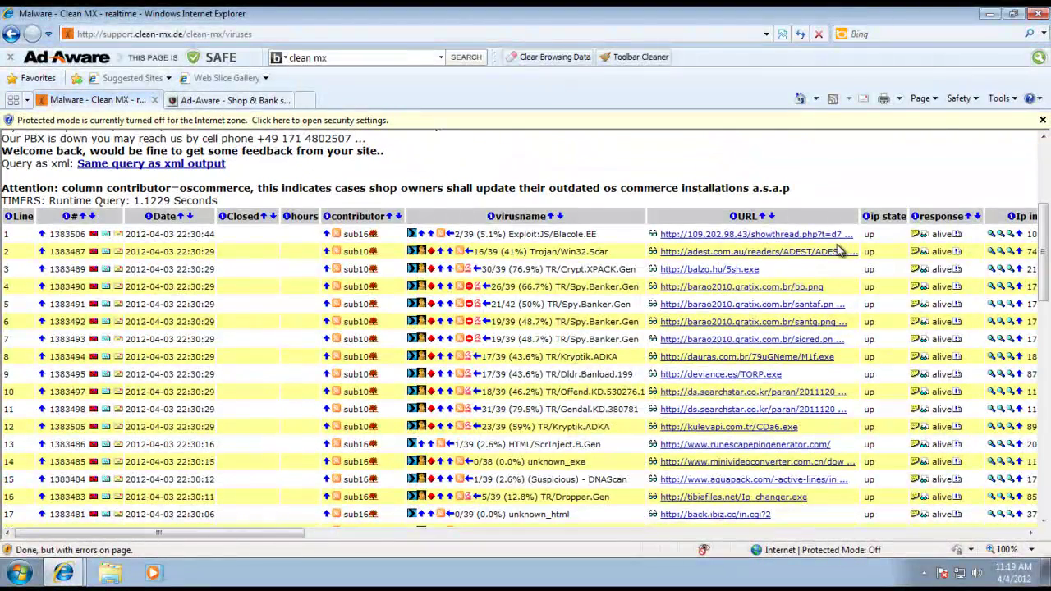
drag(584, 234, 539, 234)
click(556, 234)
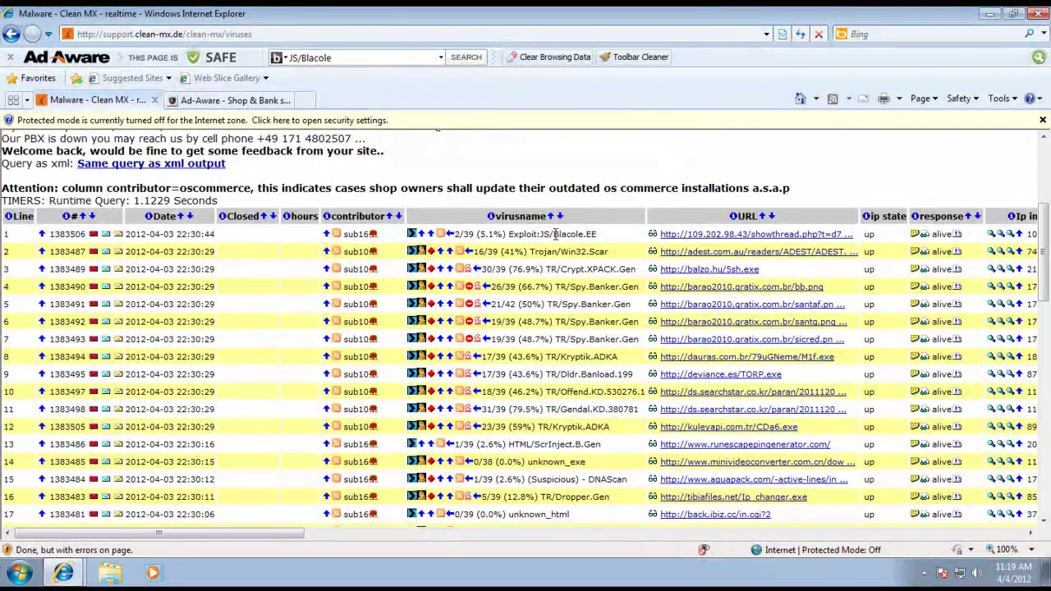
drag(450, 234, 626, 172)
middle_click(736, 239)
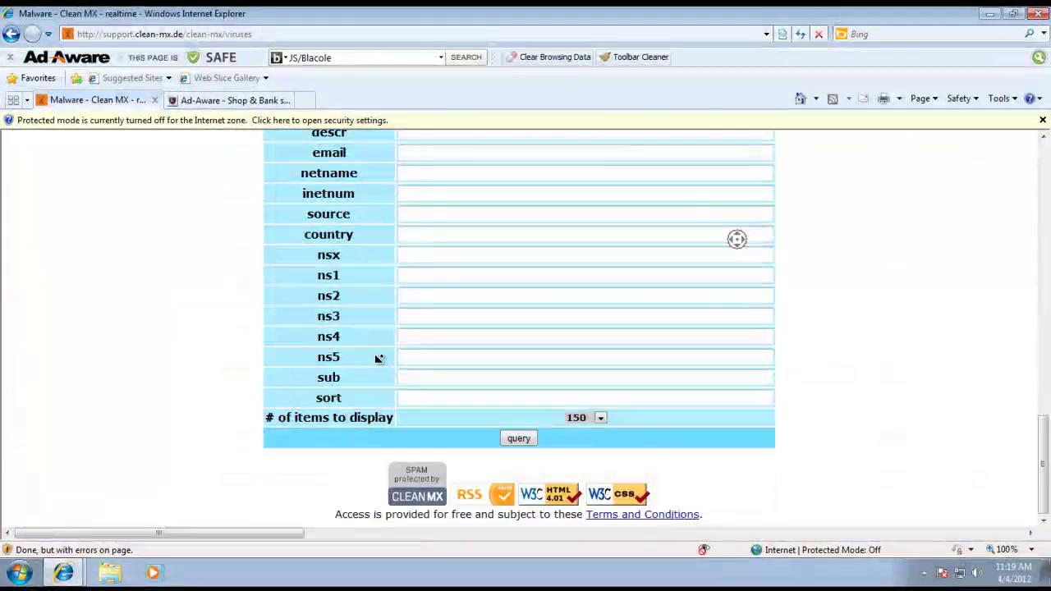
scroll(153, 298, up, 20)
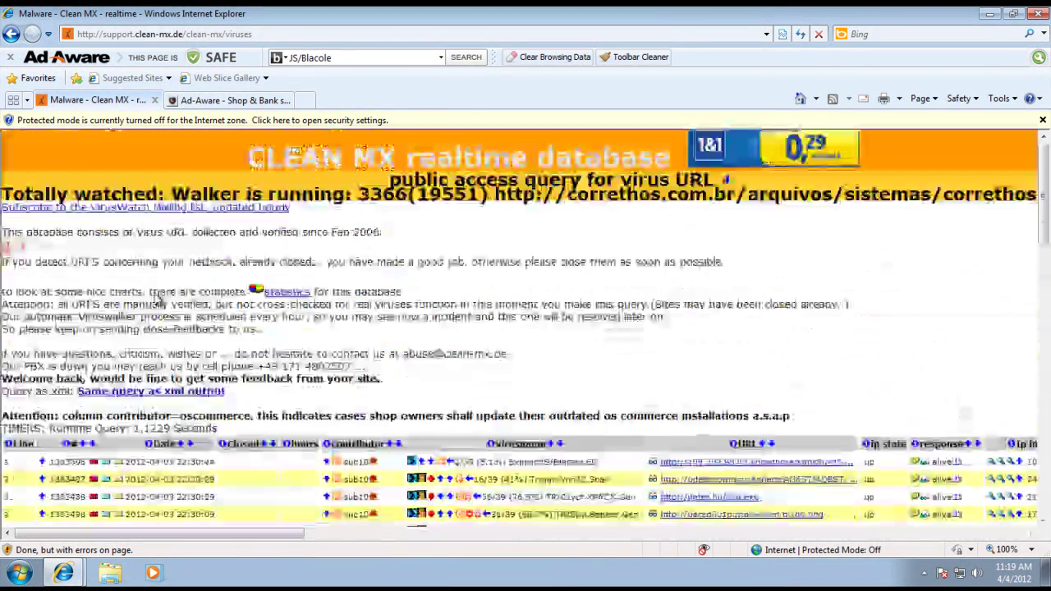
Step: Load the line 1 URL on 109.202.98.43 in a new tab and close the Ad-Aware Shop & Bank tab
middle_click(690, 463)
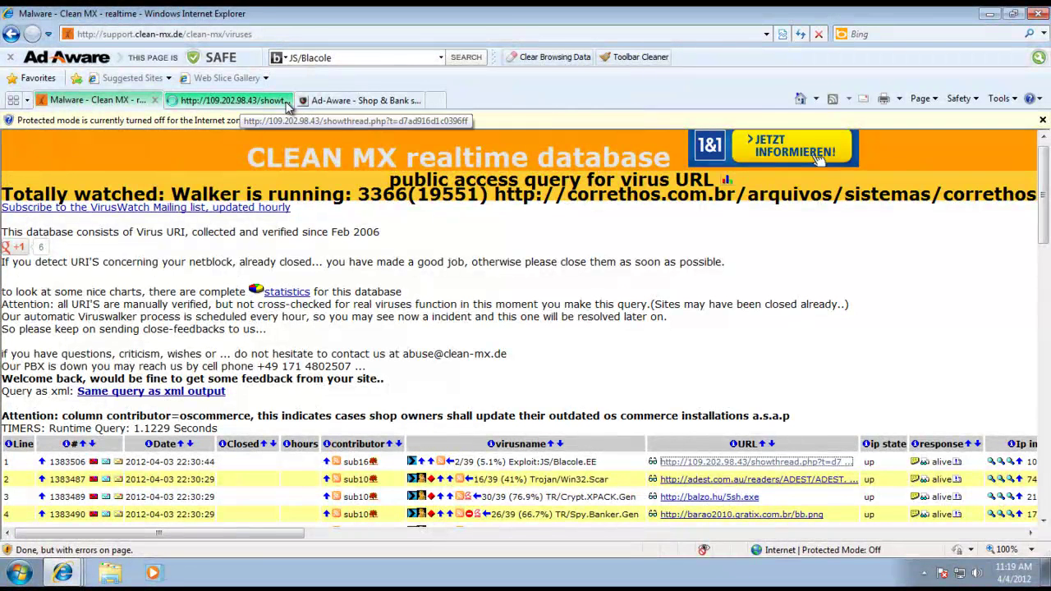
click(403, 101)
click(416, 100)
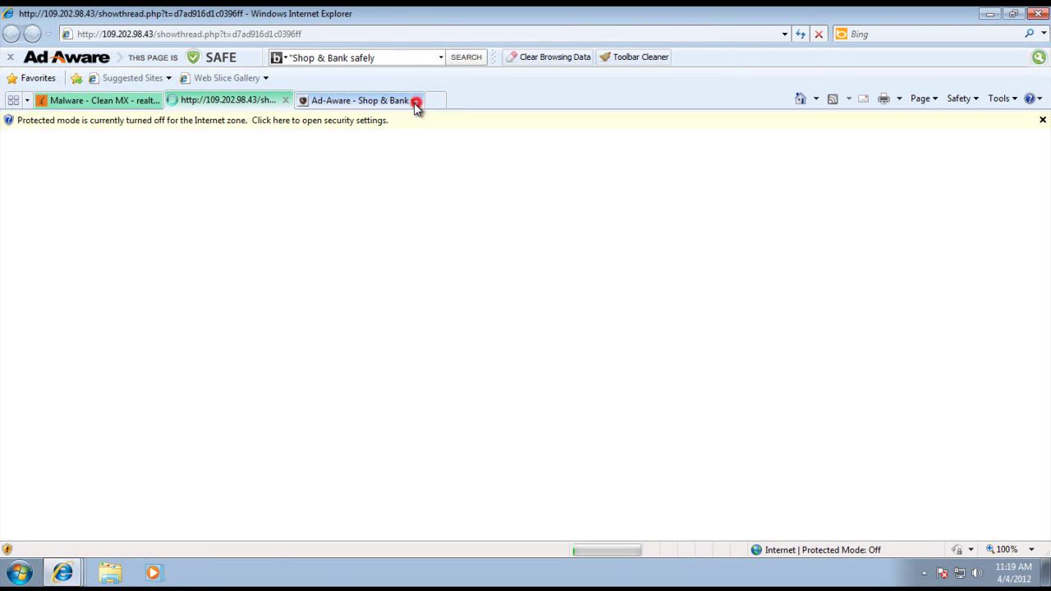
Step: Check the 109.202.98.43/showthread.php tab and close it
click(111, 101)
click(205, 100)
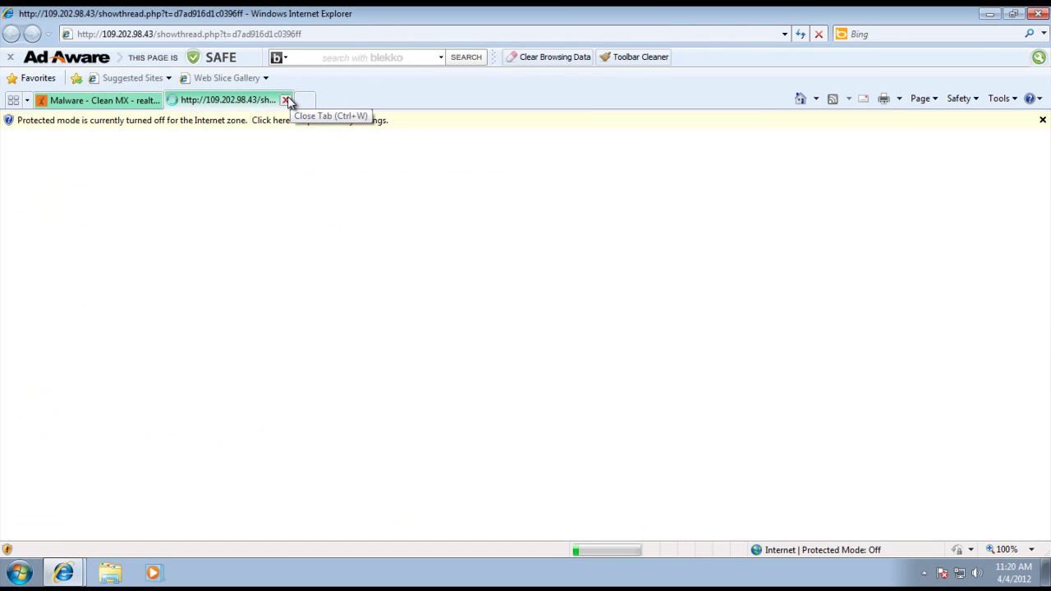
click(286, 100)
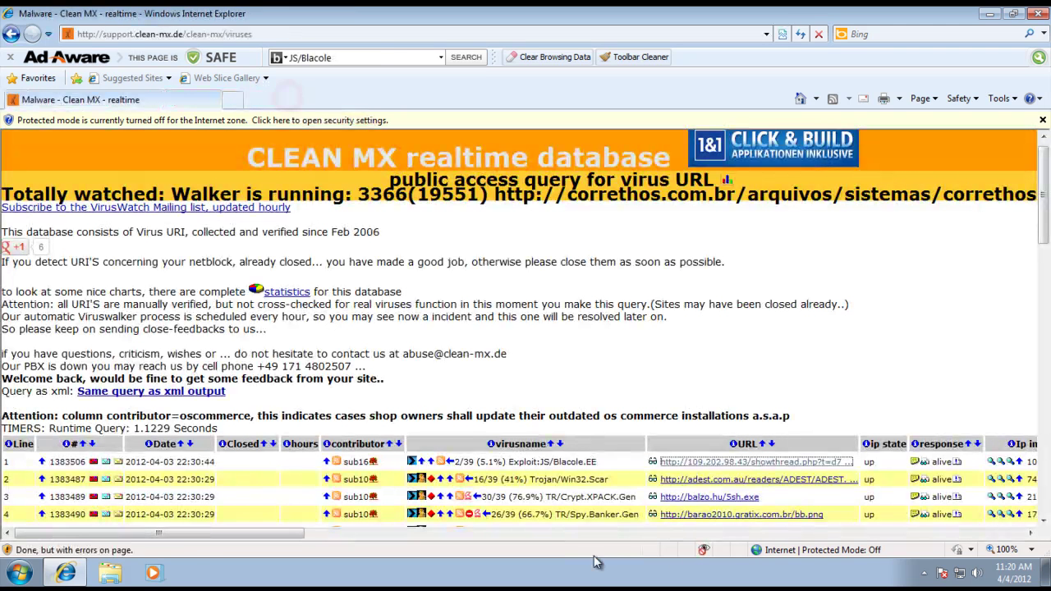
Step: Open the line 2 adest.com.au URL in a new tab and run the ADEST.exe download
middle_click(747, 483)
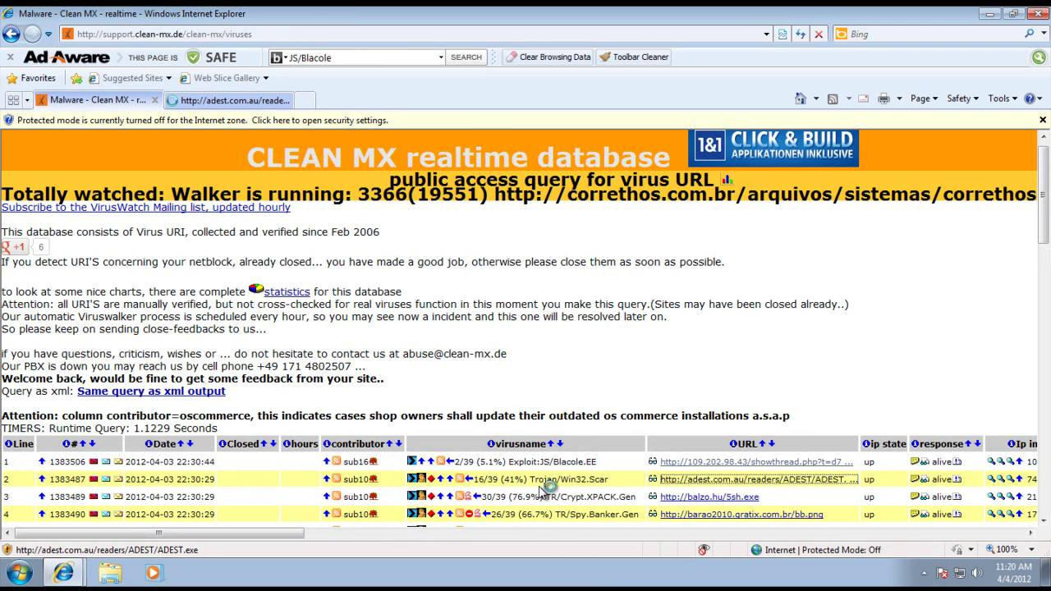
click(226, 101)
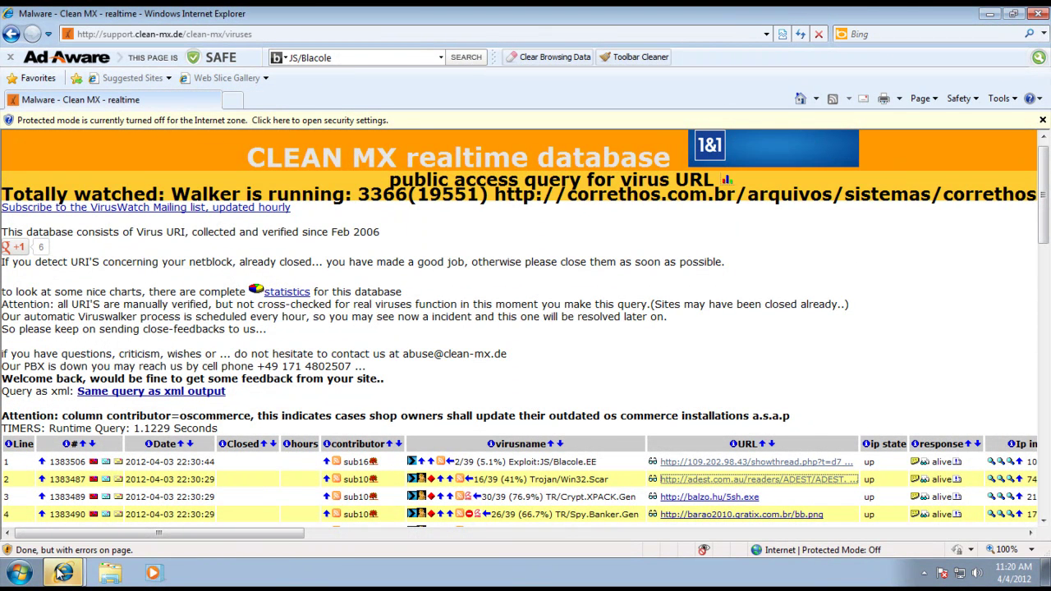
mouse_move(64, 572)
click(100, 540)
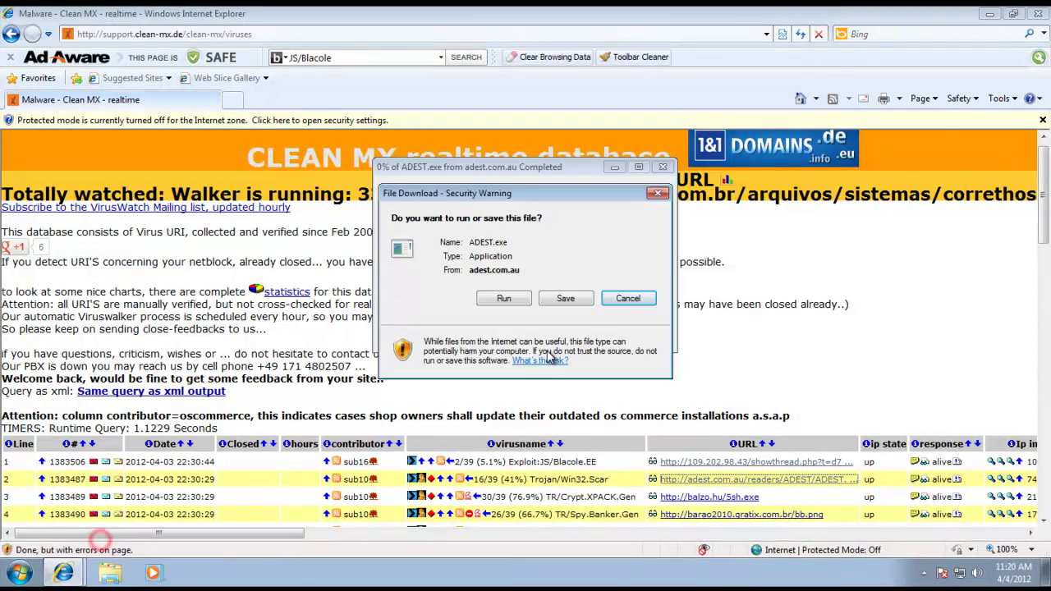
click(516, 301)
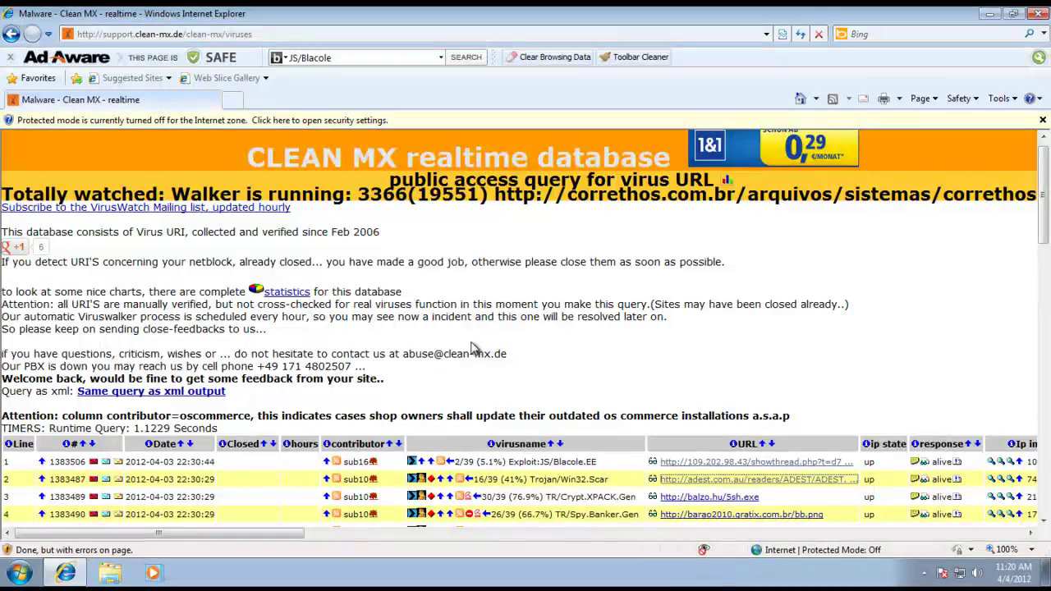
Step: Switch to Ad-Aware, review the Real-Time Protection Reports and Scan History Reports, and close its window
scroll(474, 349, down, 5)
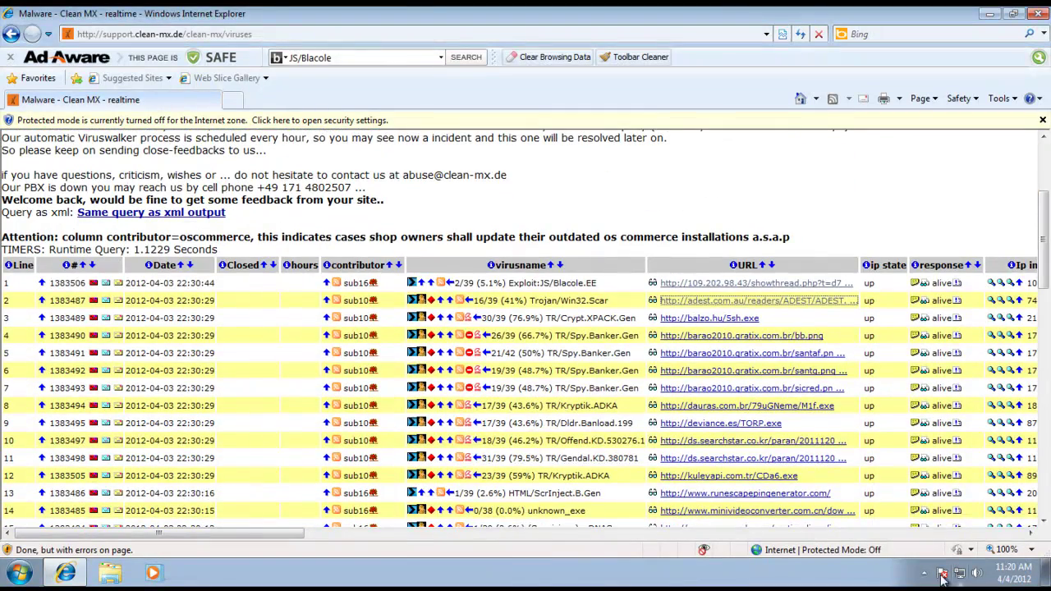
click(925, 575)
click(947, 510)
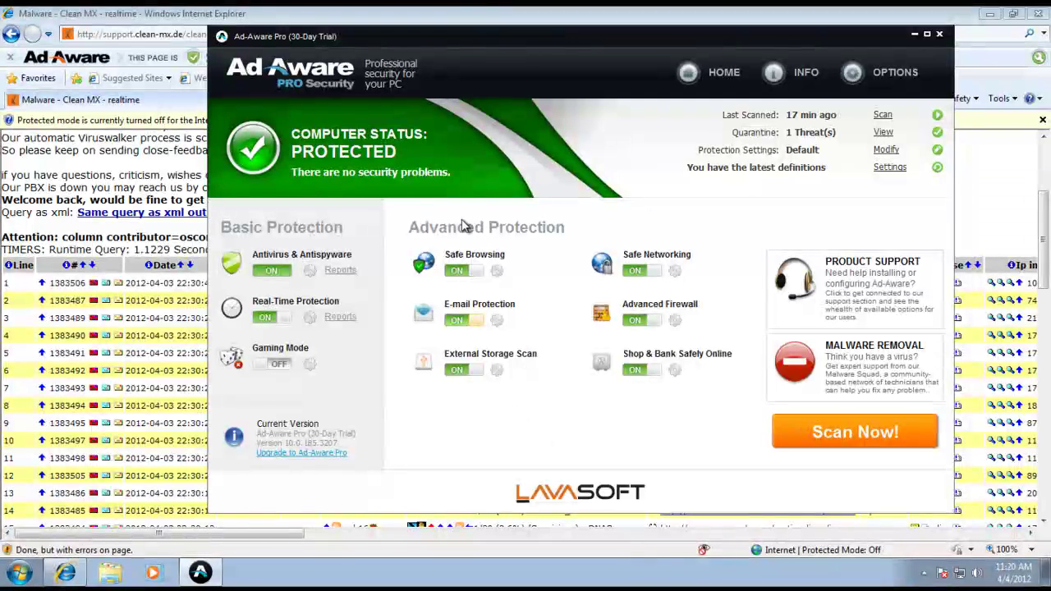
click(326, 317)
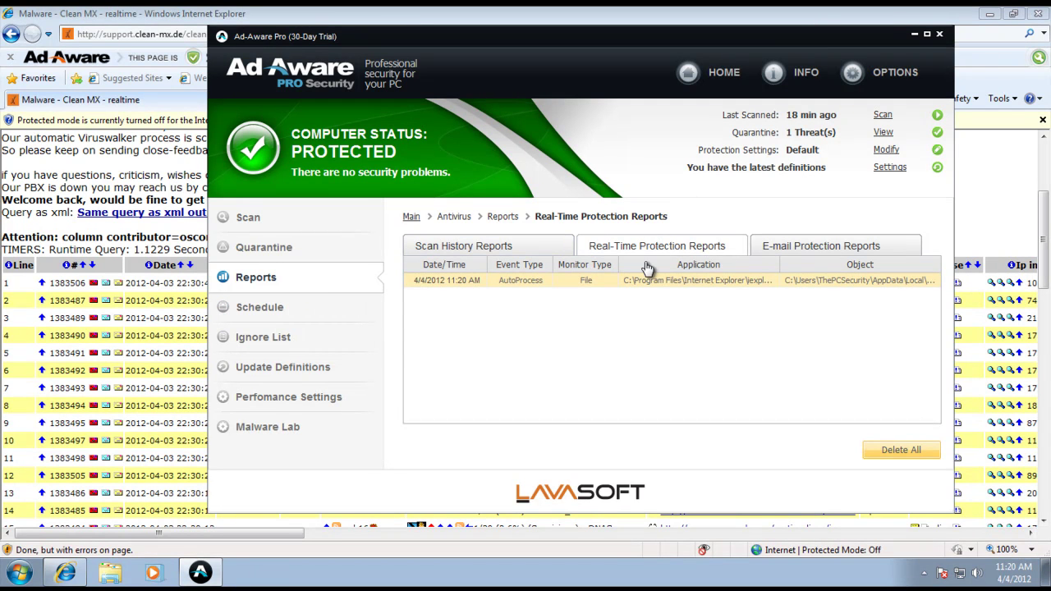
click(482, 249)
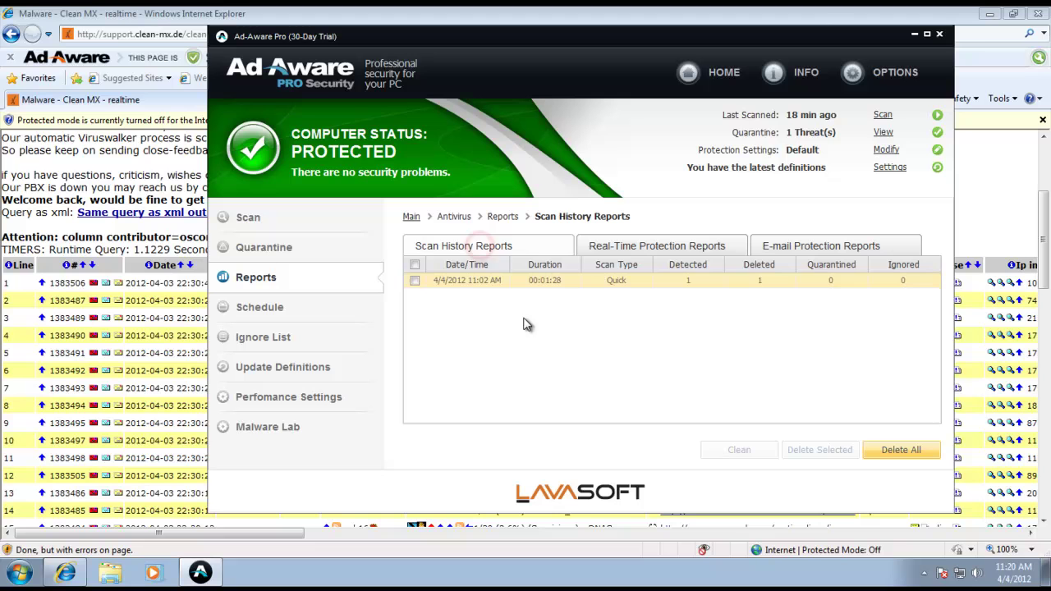
click(704, 245)
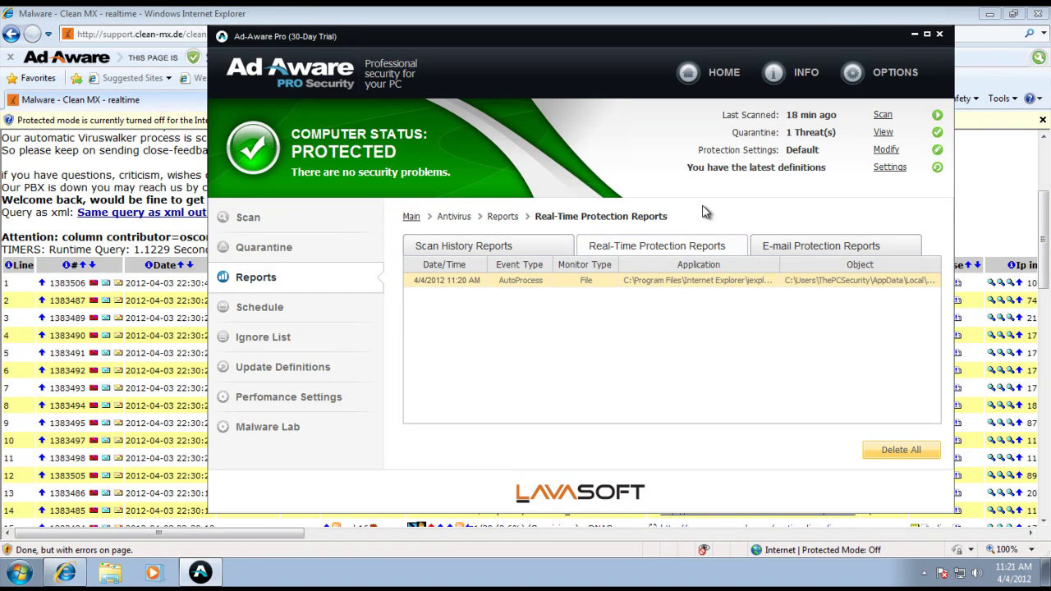
click(940, 37)
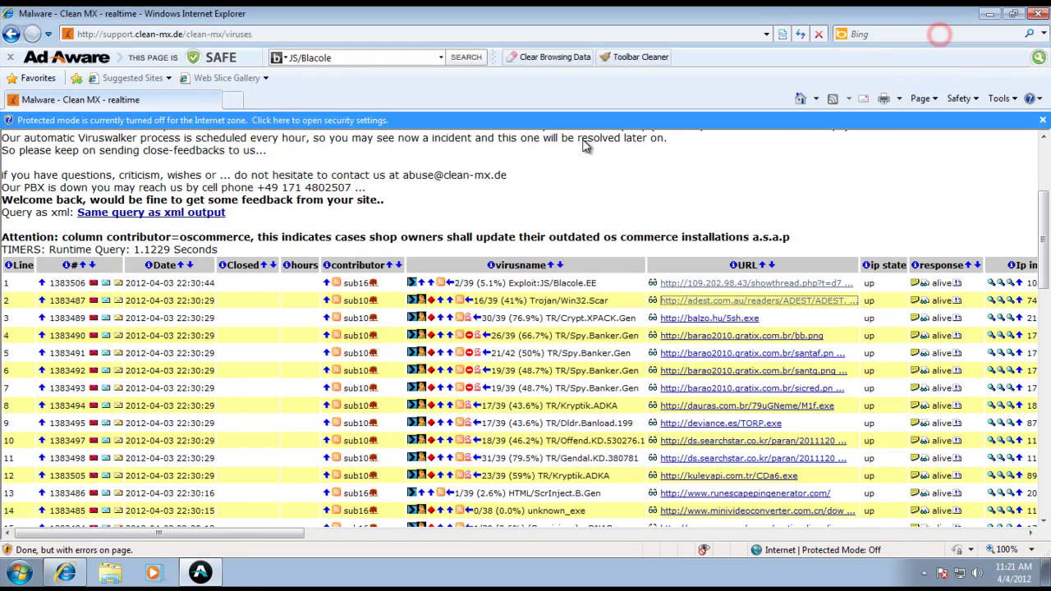
Step: Load the line 3 balzo.hu/5sh.exe and line 4 barao2010.gratix.com.br/bb.png URLs in new tabs, checking and closing each
click(732, 321)
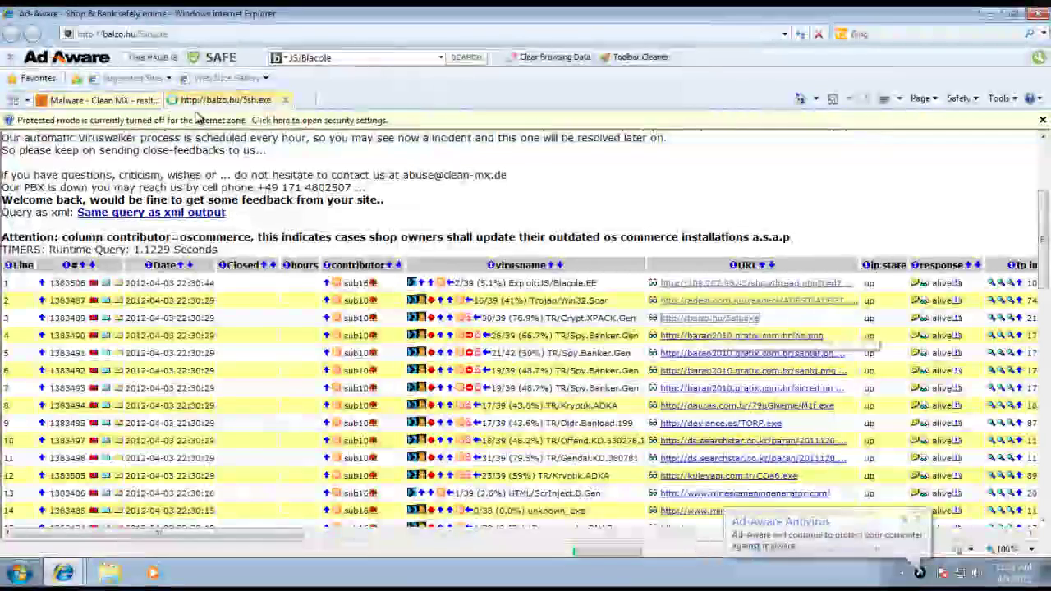
click(217, 105)
click(284, 100)
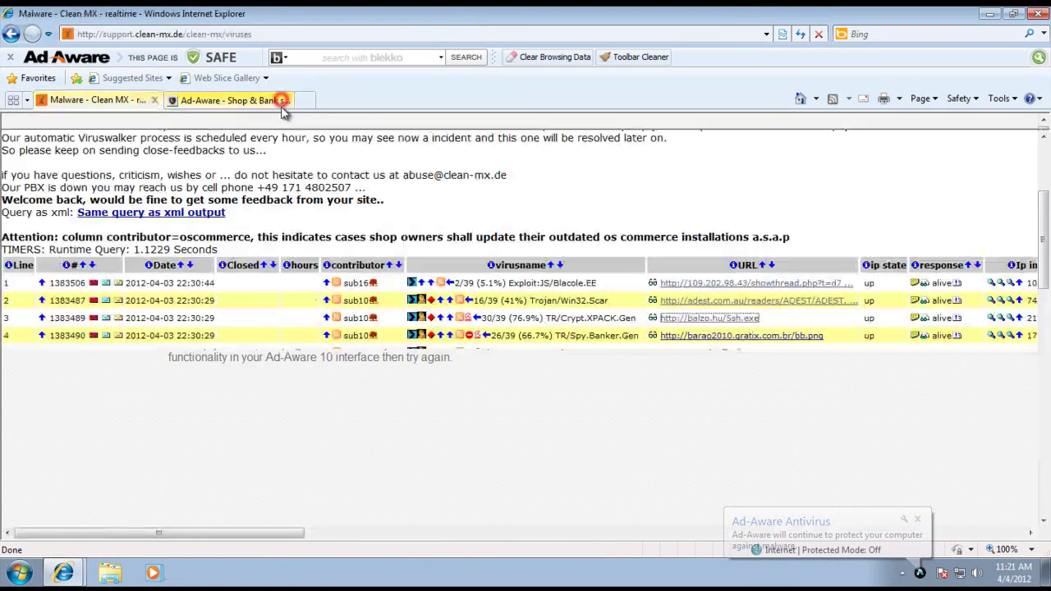
click(739, 338)
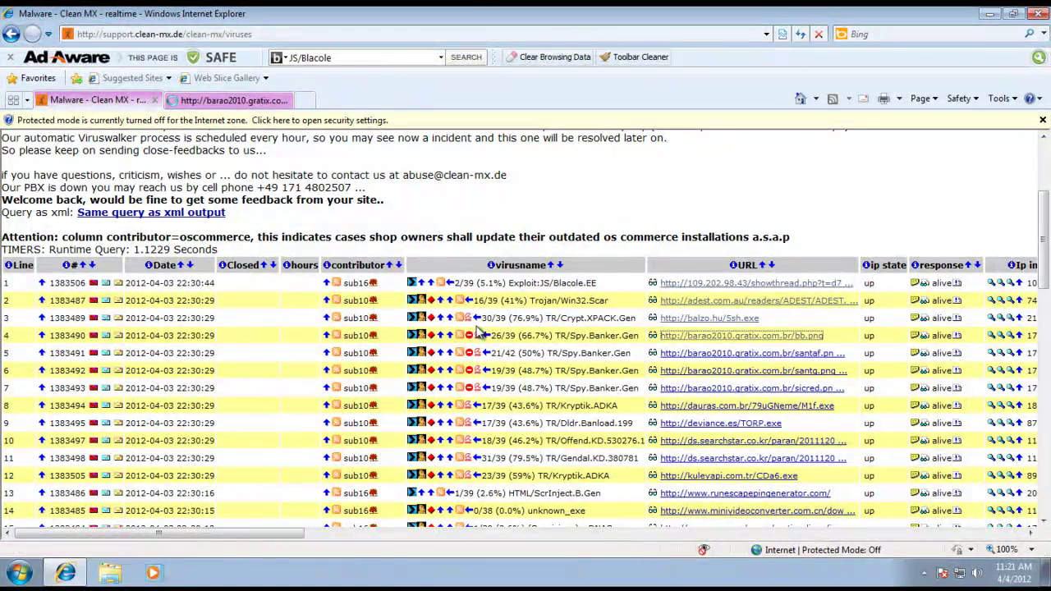
click(238, 101)
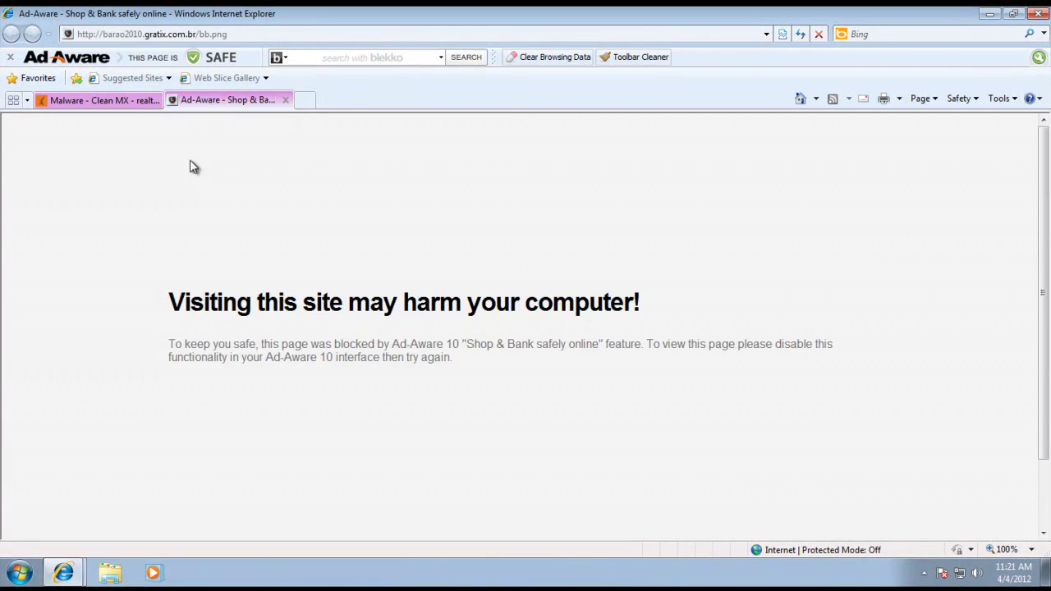
click(285, 100)
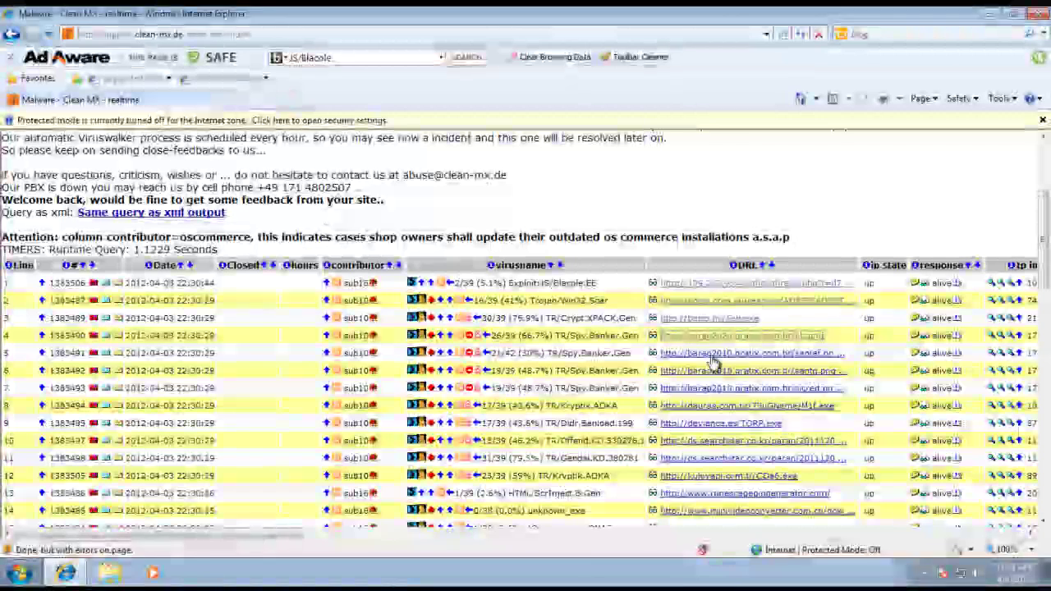
Step: Load the barao2010.gratix.com.br URLs from lines 5, 6 and 7 in new tabs, checking and closing each one
click(705, 356)
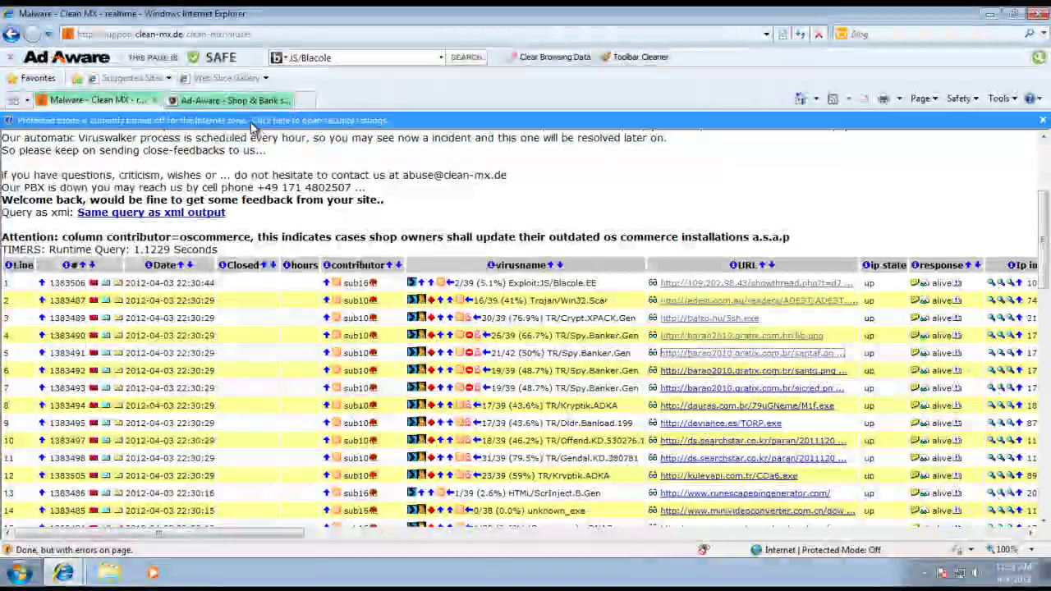
click(243, 100)
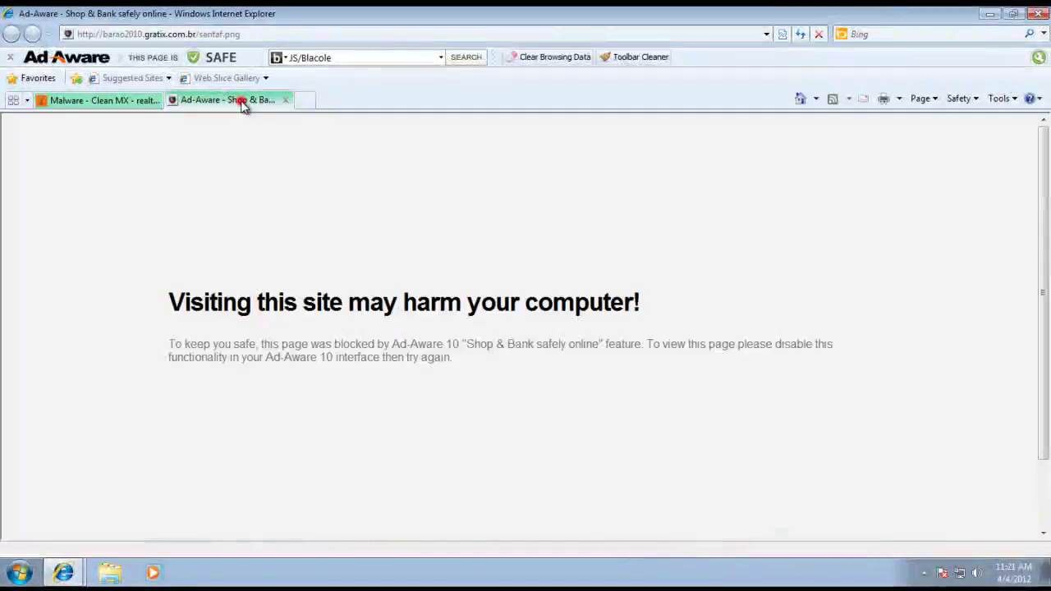
click(285, 100)
click(700, 371)
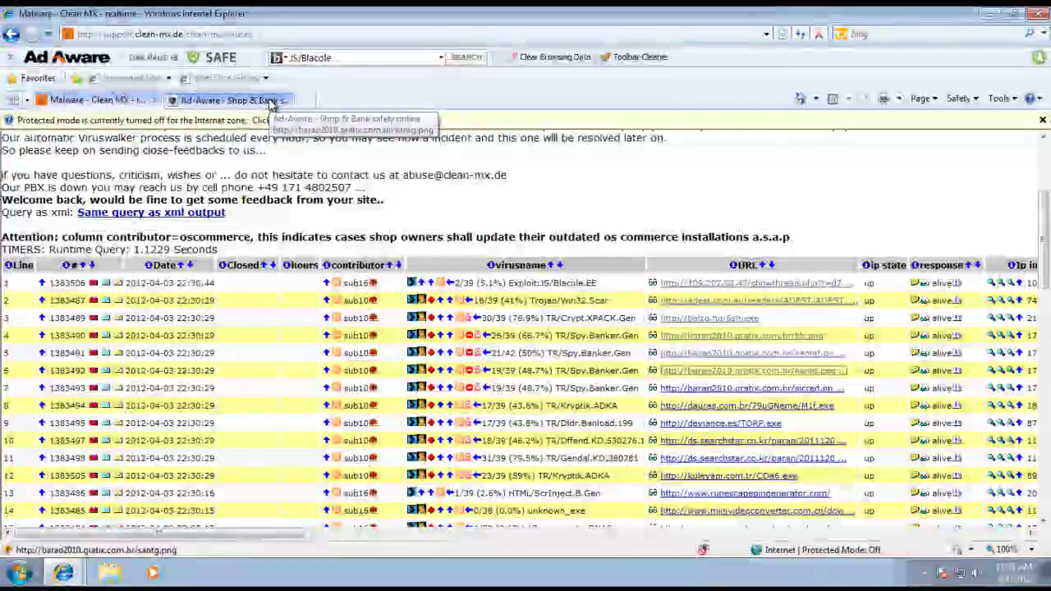
click(255, 99)
click(285, 100)
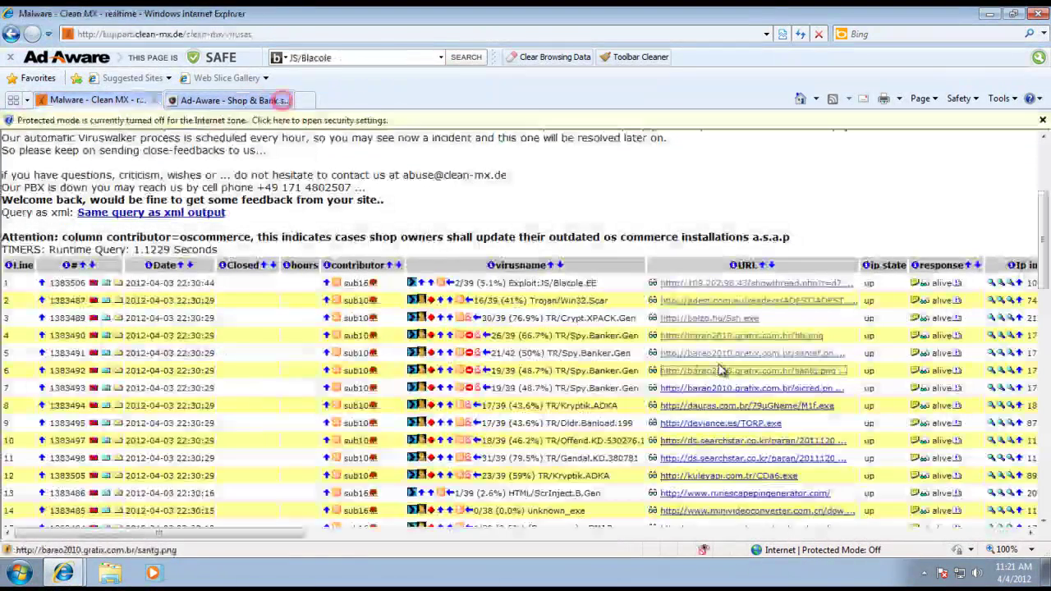
click(727, 388)
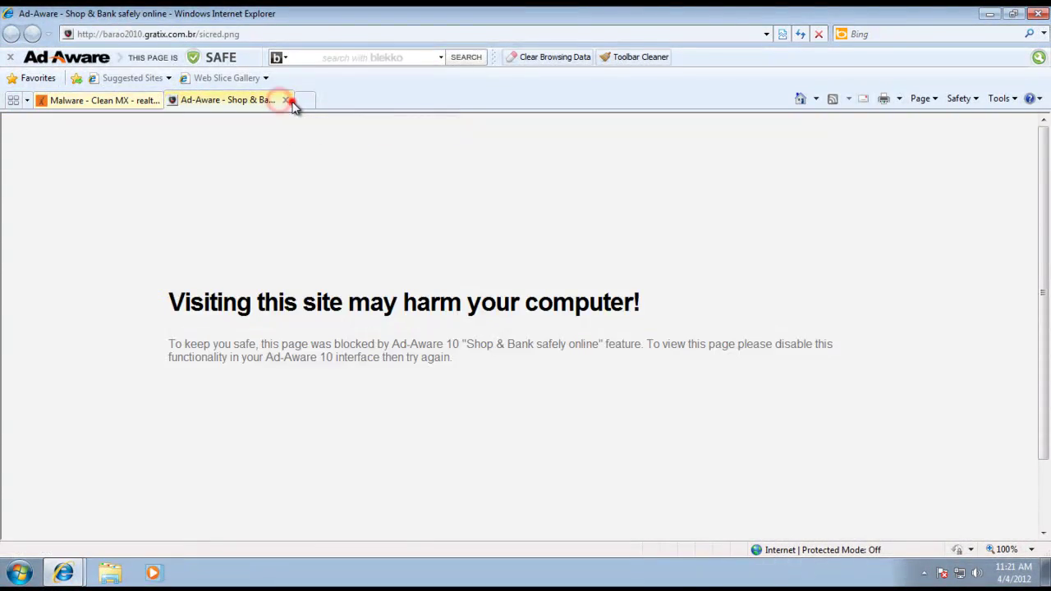
click(285, 100)
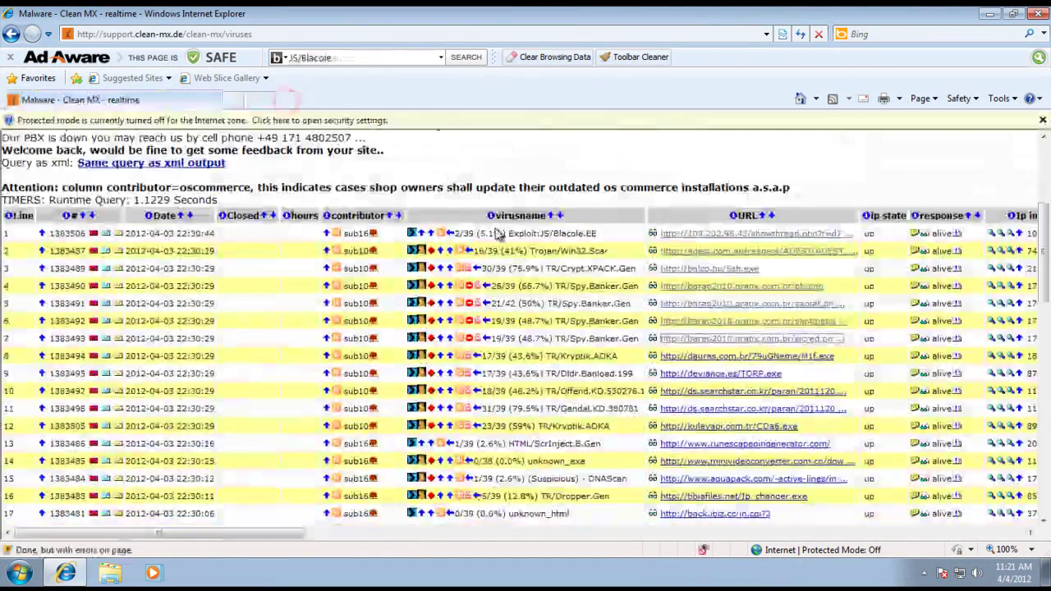
Step: Open the line 9 deviance.es/TORP.exe URL in a new tab, check the page and close it
scroll(677, 263, down, 3)
click(680, 304)
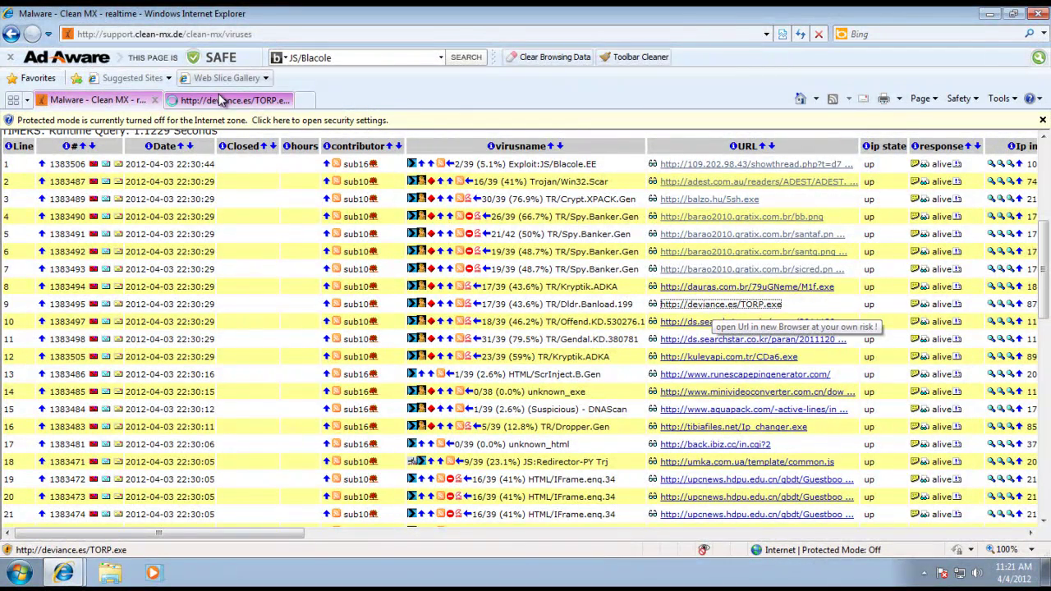
click(230, 100)
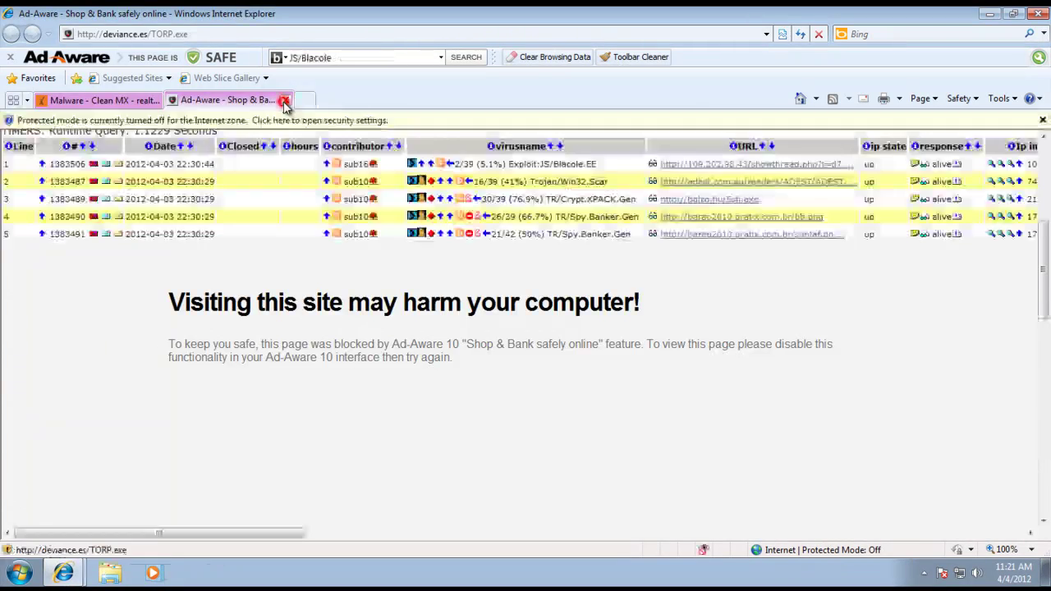
click(285, 101)
Step: Test the line 16 tibiafiles.net/Ip_changer.exe URL in a new tab, close it, and check that entry's detection ratio
scroll(611, 315, down, 1)
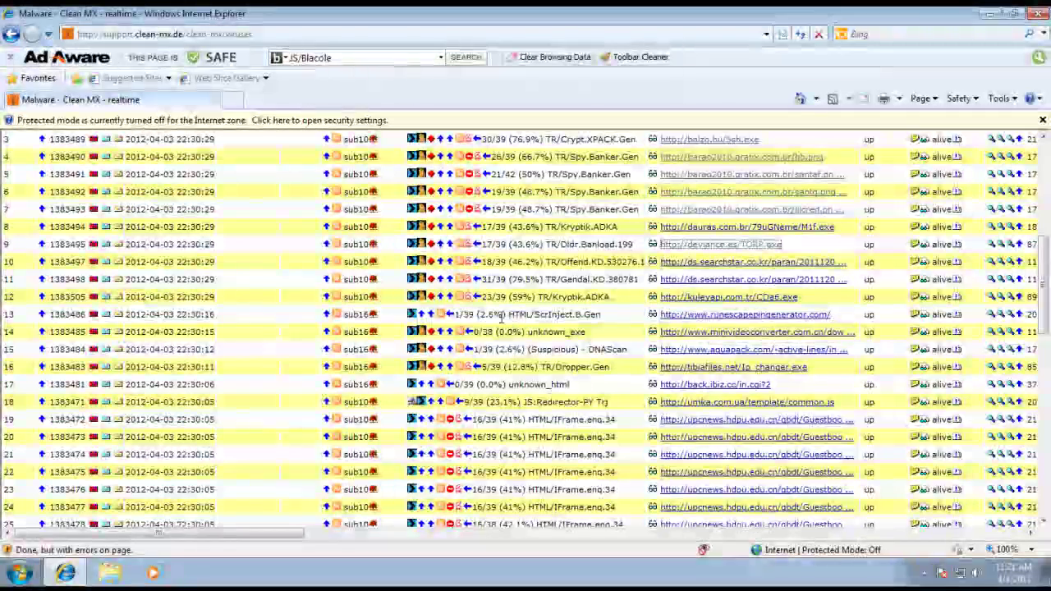
click(498, 315)
double_click(519, 315)
click(497, 346)
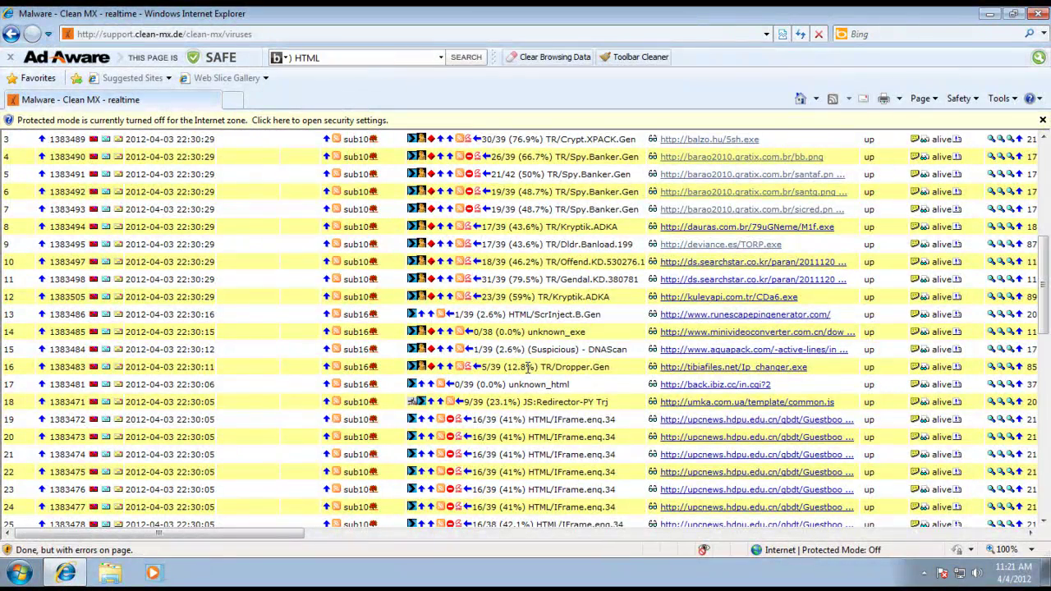
click(710, 367)
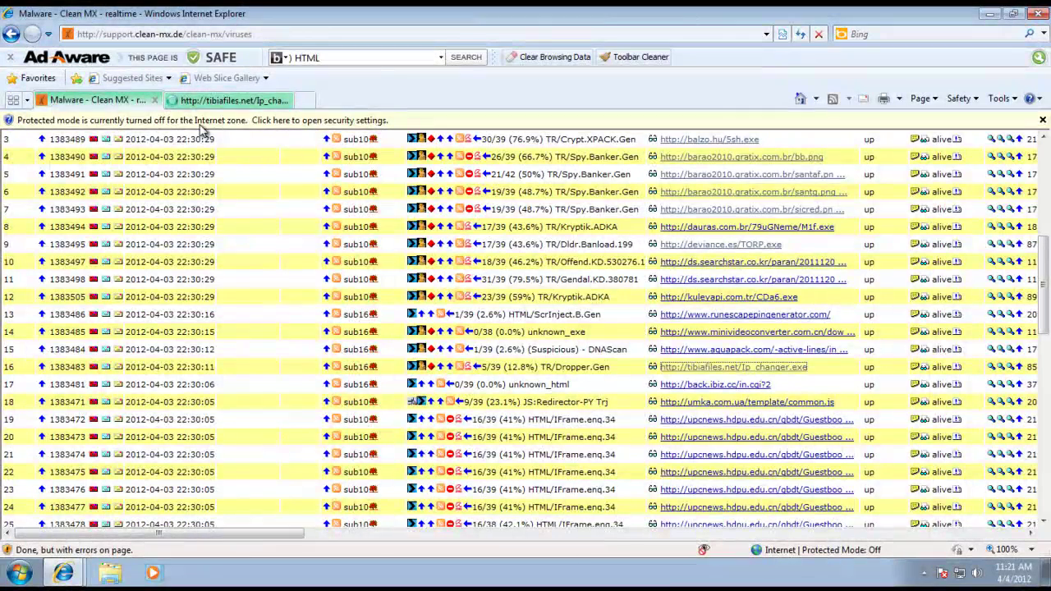
click(206, 100)
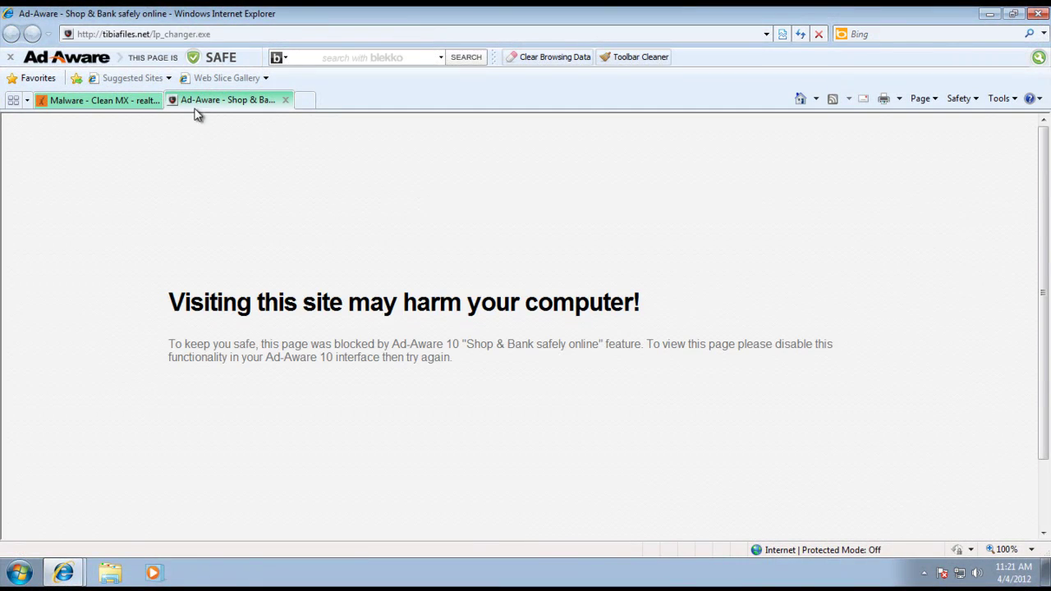
click(286, 101)
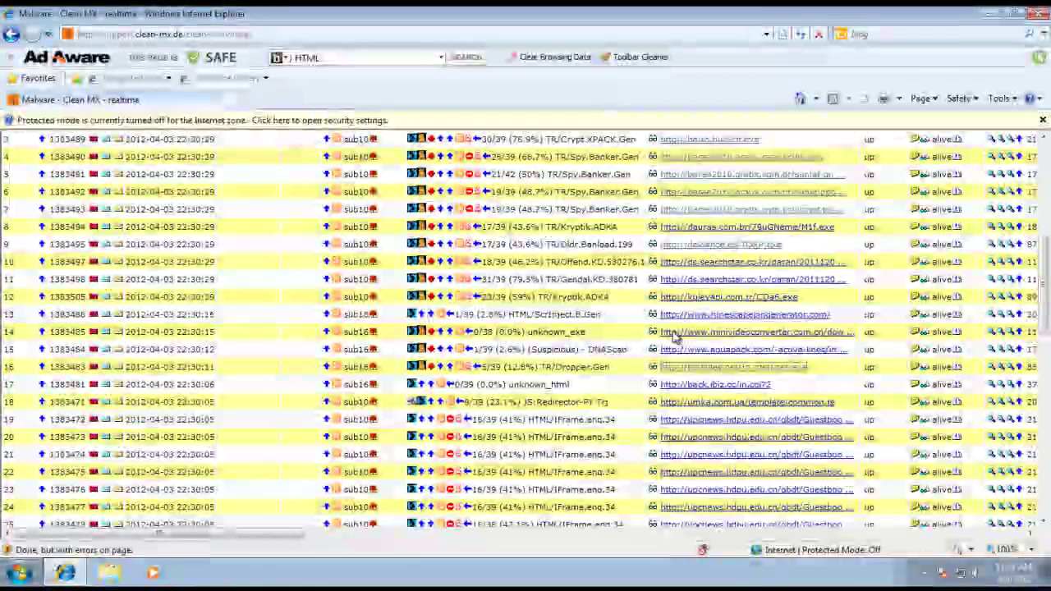
double_click(500, 368)
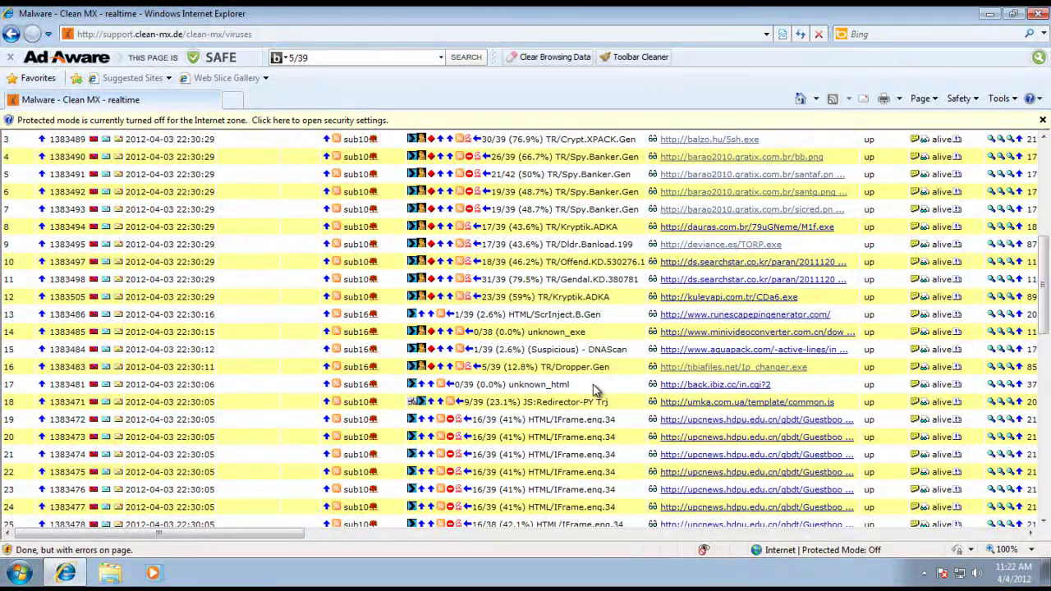
Step: Check the line 18 umka.com.ua/template/common.js URL in a new tab, close that tab, and close the browser
scroll(595, 391, down, 1)
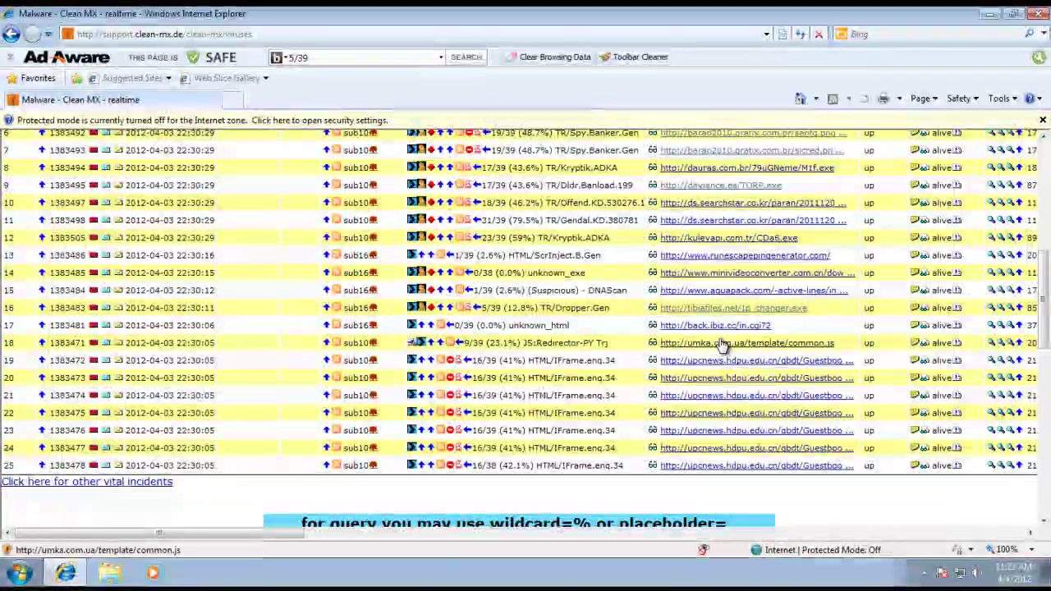
middle_click(720, 342)
click(236, 100)
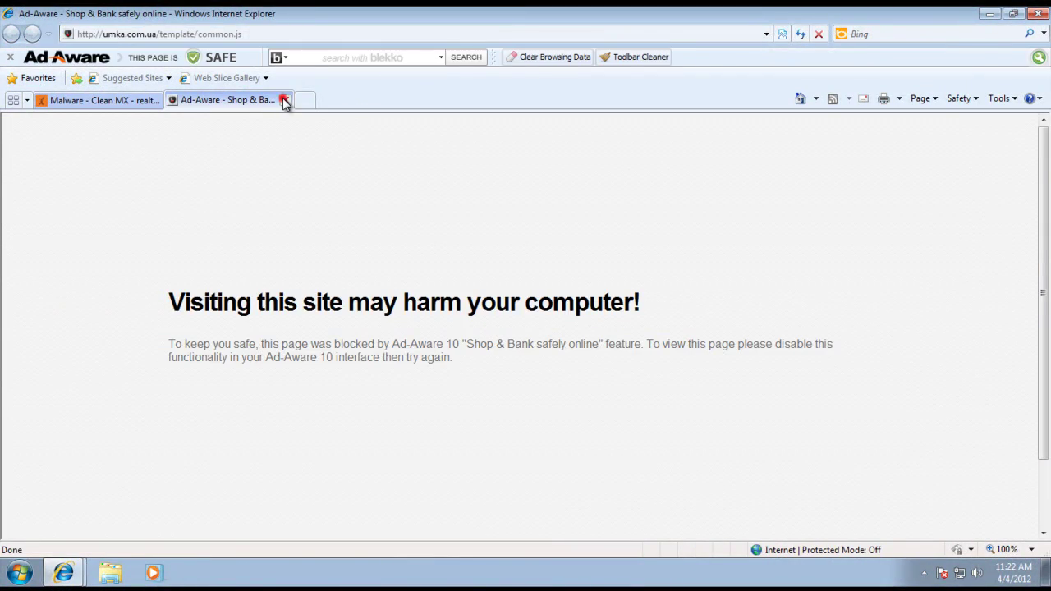
click(285, 100)
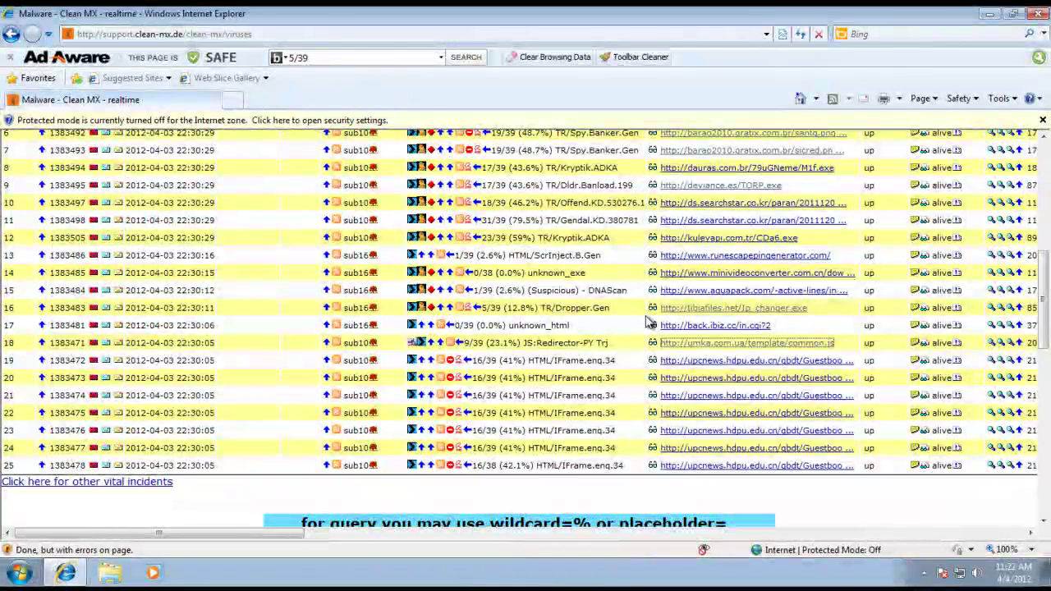
scroll(628, 312, up, 3)
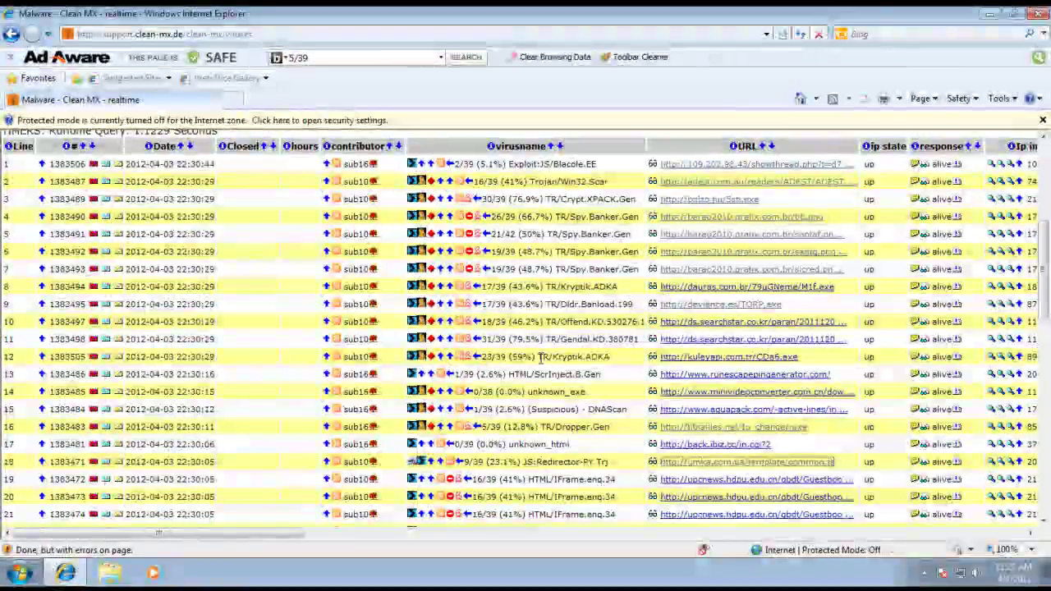
scroll(539, 306, up, 8)
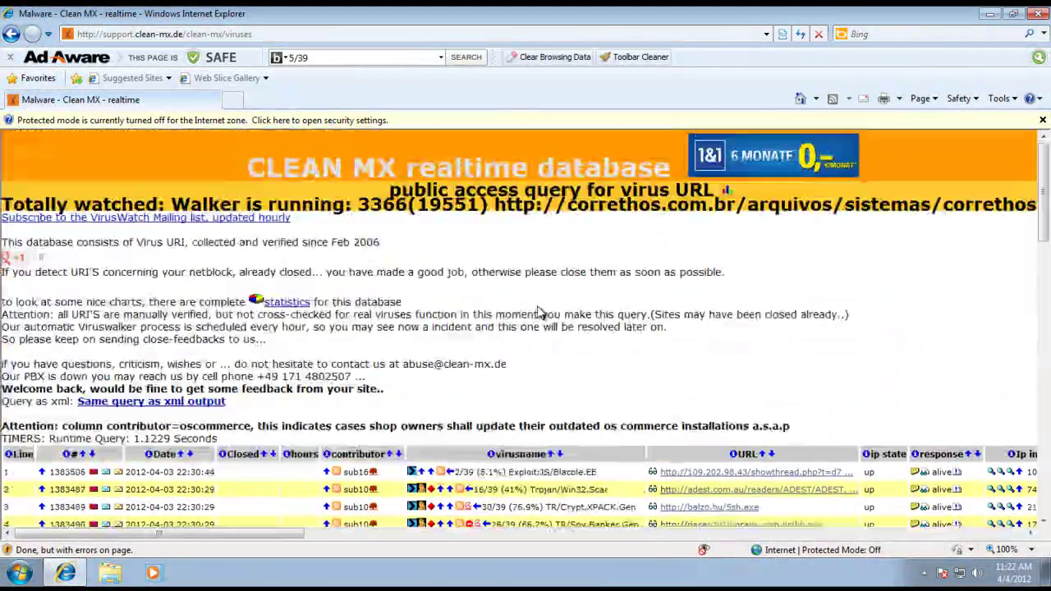
click(1039, 13)
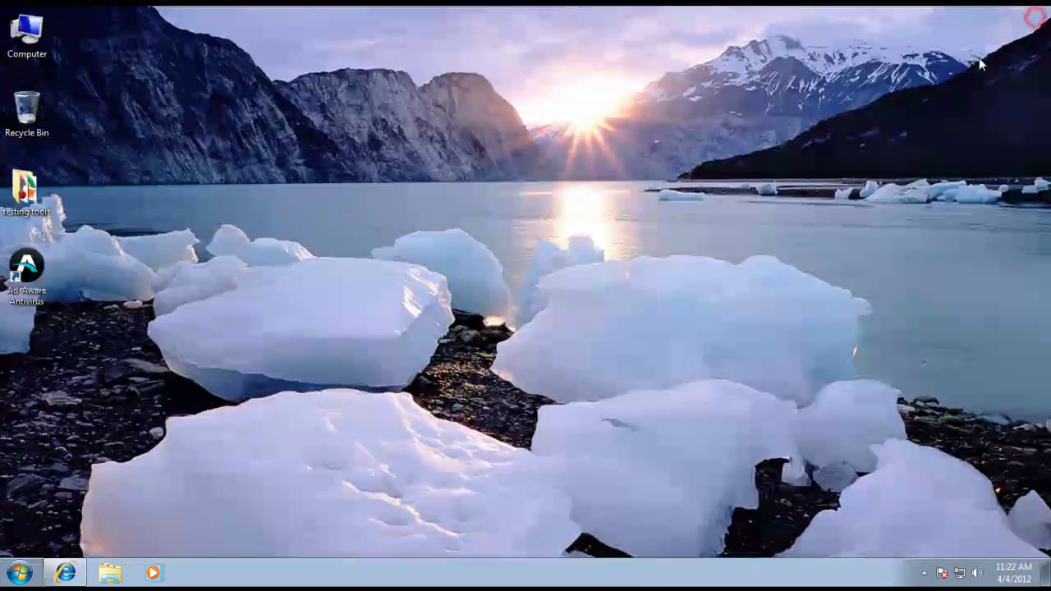
Step: Open Ad-Aware, review its Quarantine, Scan and Home pages, and close its window
click(924, 573)
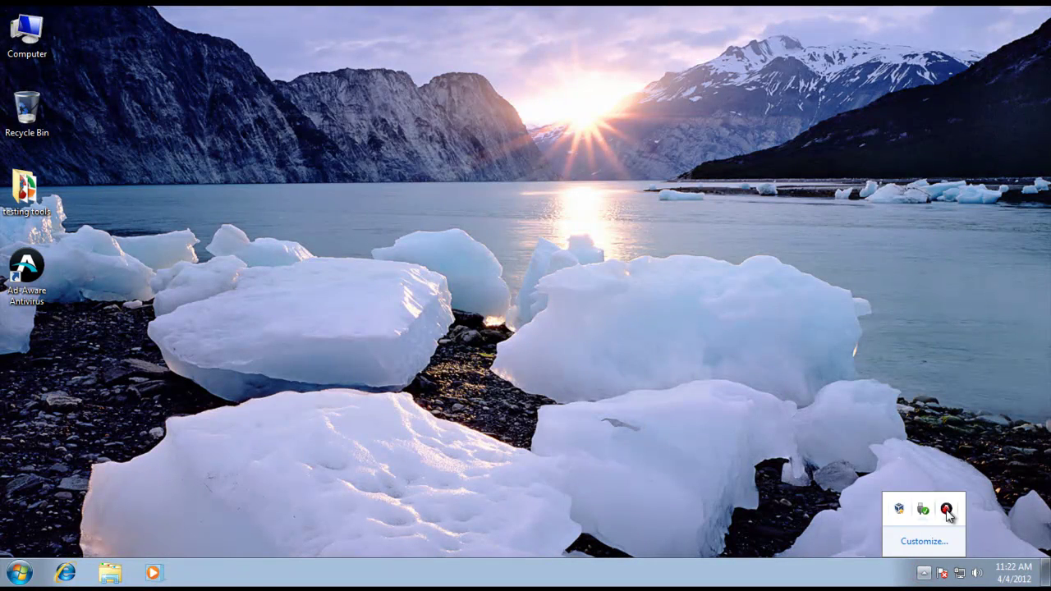
double_click(936, 510)
click(277, 247)
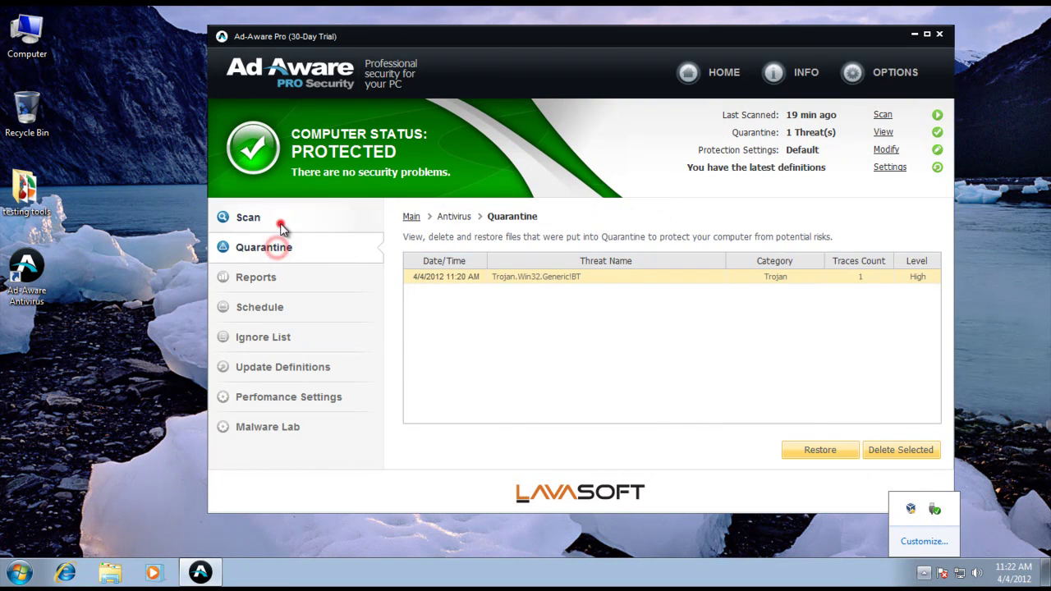
click(280, 218)
click(711, 72)
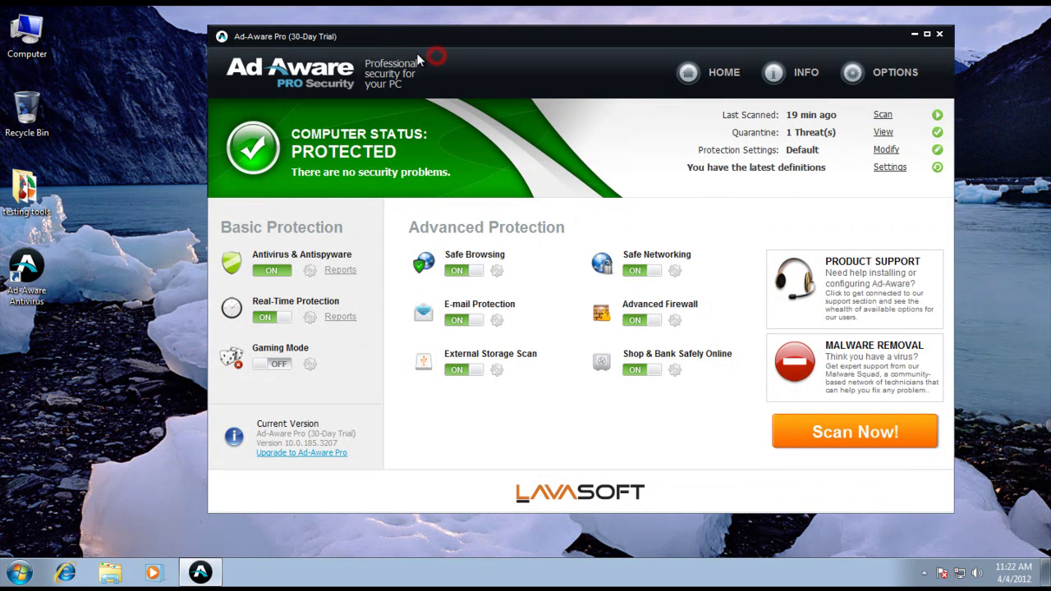
mouse_move(373, 49)
mouse_down()
mouse_move(386, 49)
mouse_move(379, 54)
mouse_up()
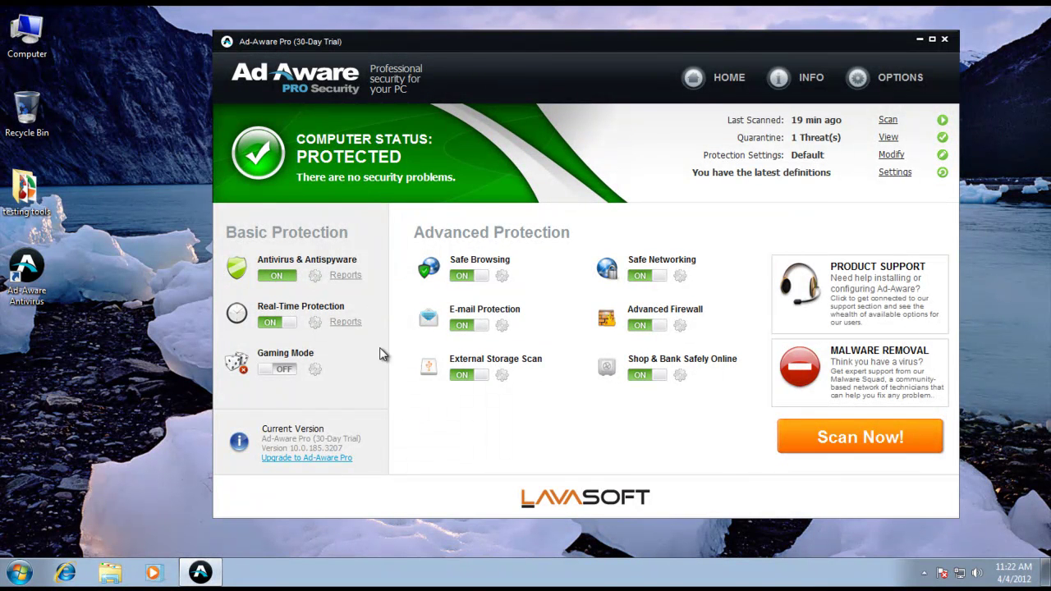
click(944, 39)
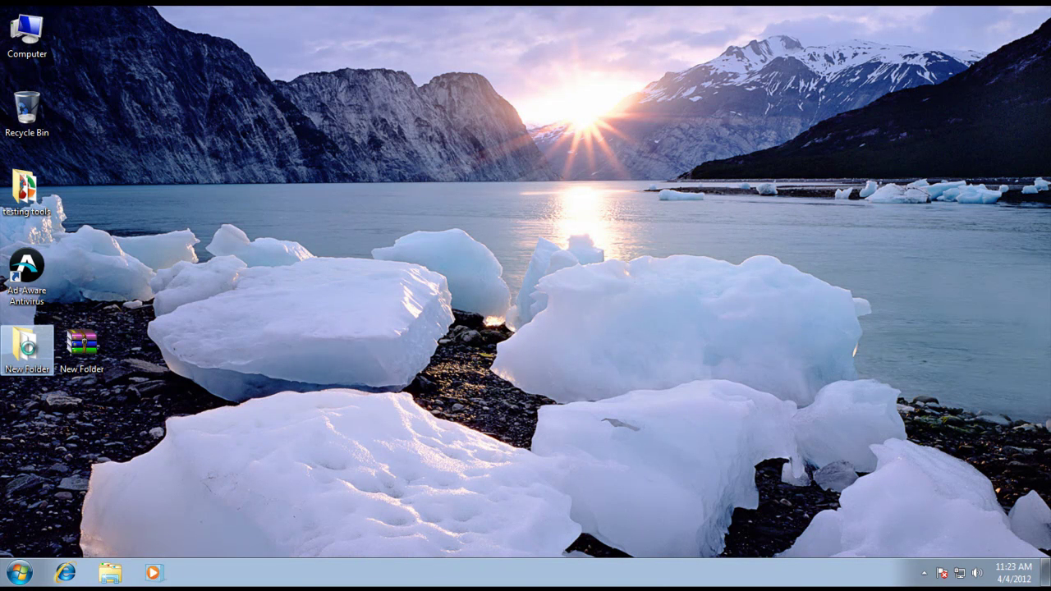
Step: Check how many files the desktop's New Folder contains in its properties, and close the dialog
right_click(28, 353)
click(127, 338)
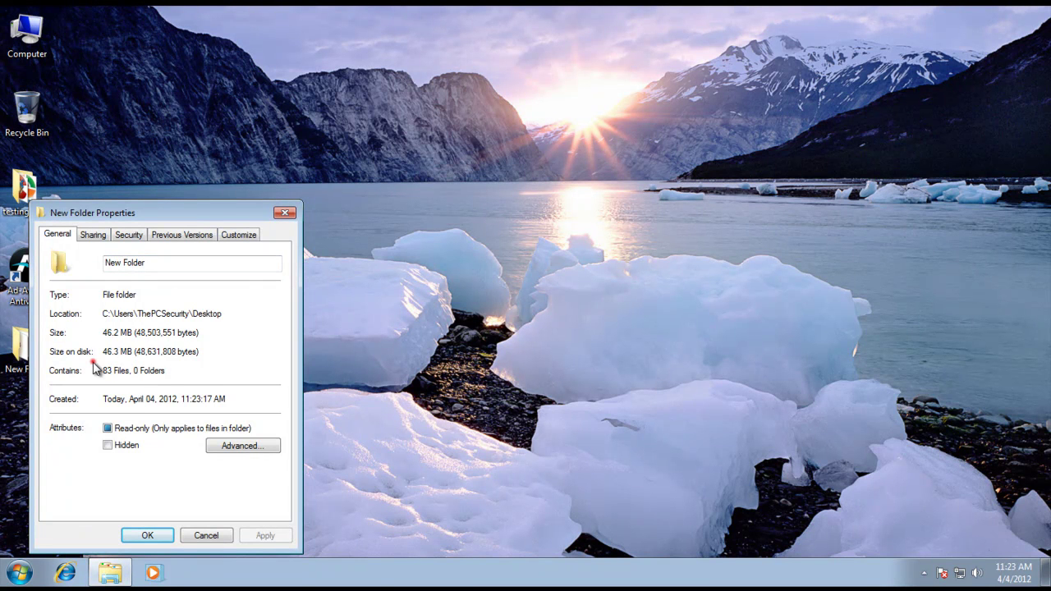
drag(95, 369, 119, 370)
click(285, 212)
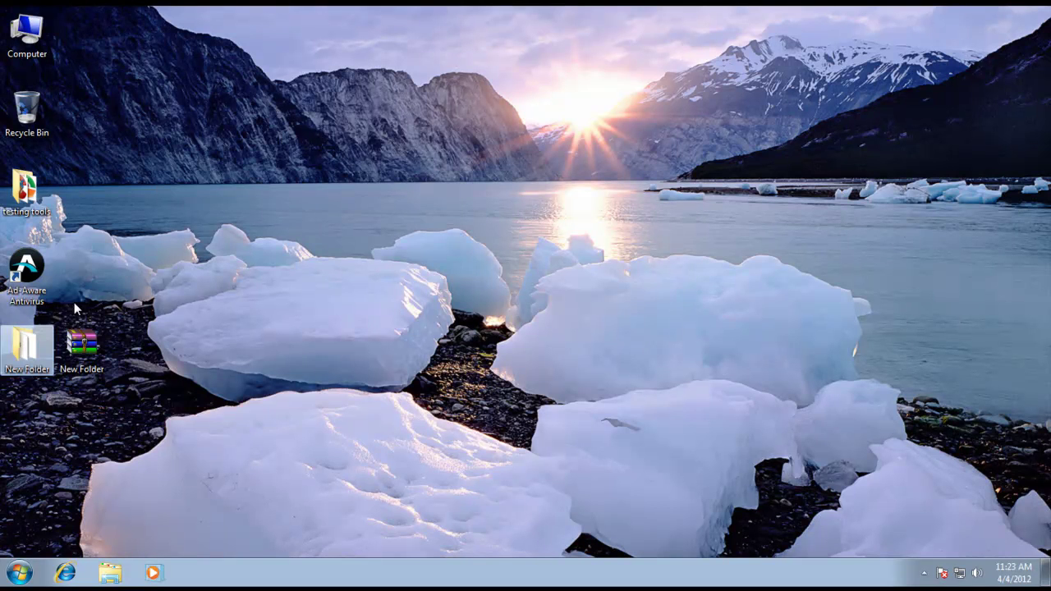
Step: Scan the desktop's New Folder with Ad-Aware and look through the list of scan results
right_click(36, 368)
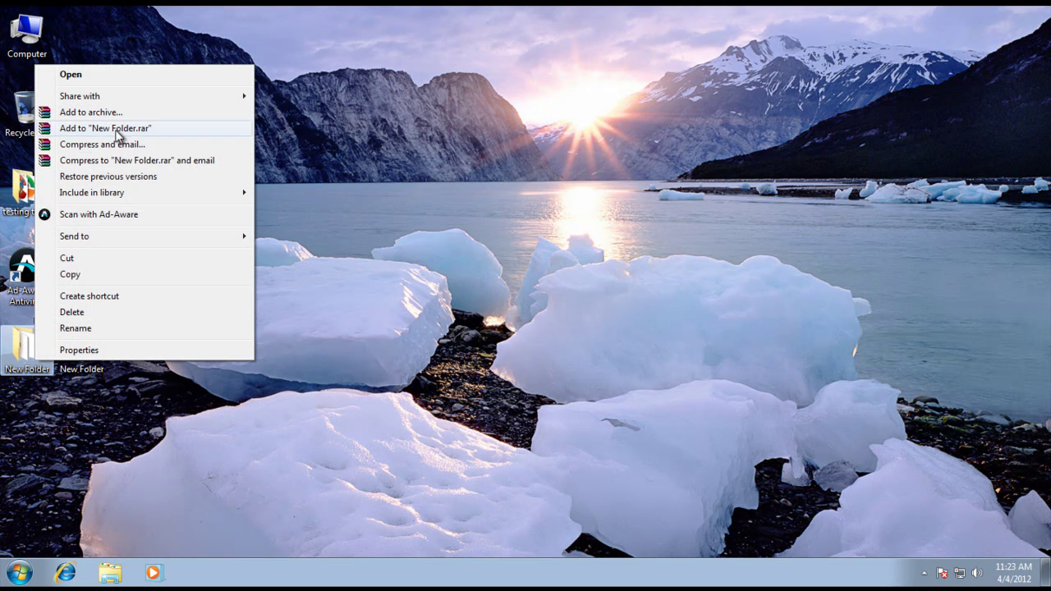
click(107, 215)
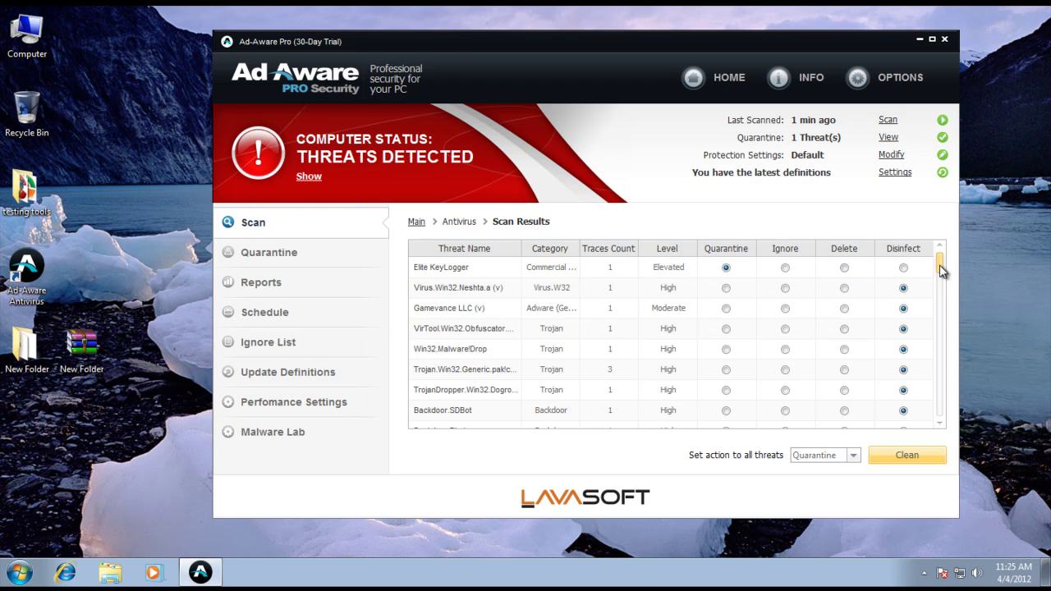
drag(941, 272, 942, 337)
drag(945, 394, 938, 255)
Step: Mark the first six threats in the scan results individually for deletion, from Elite KeyLogger through the three-trace Trojan.Win32.Generic entry
click(844, 267)
click(844, 287)
click(844, 308)
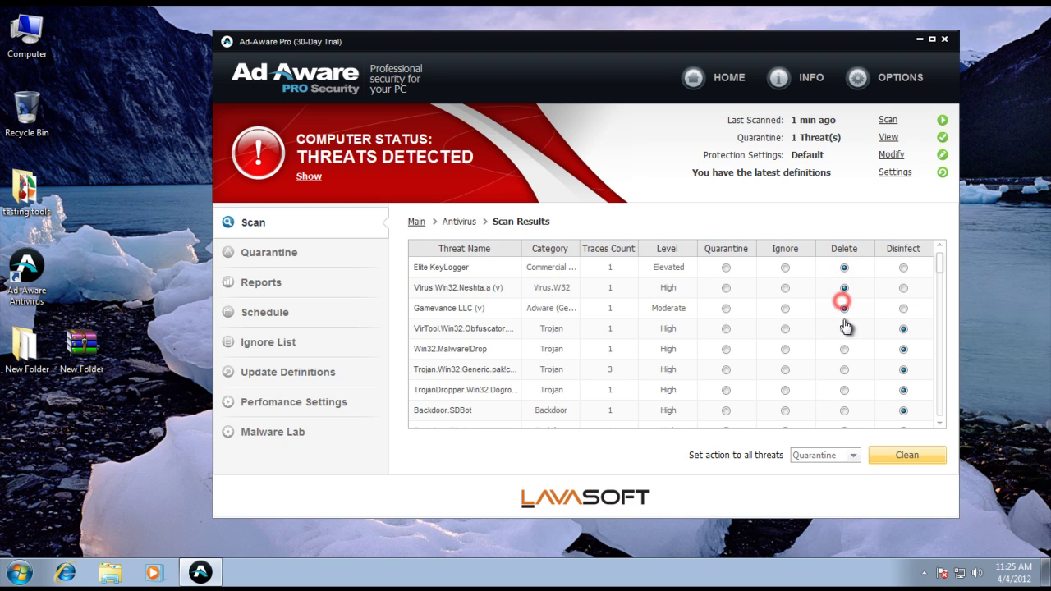
click(844, 329)
click(844, 349)
click(844, 369)
Step: Set the action for all detected threats to Delete, look through the list, and clean them
click(829, 454)
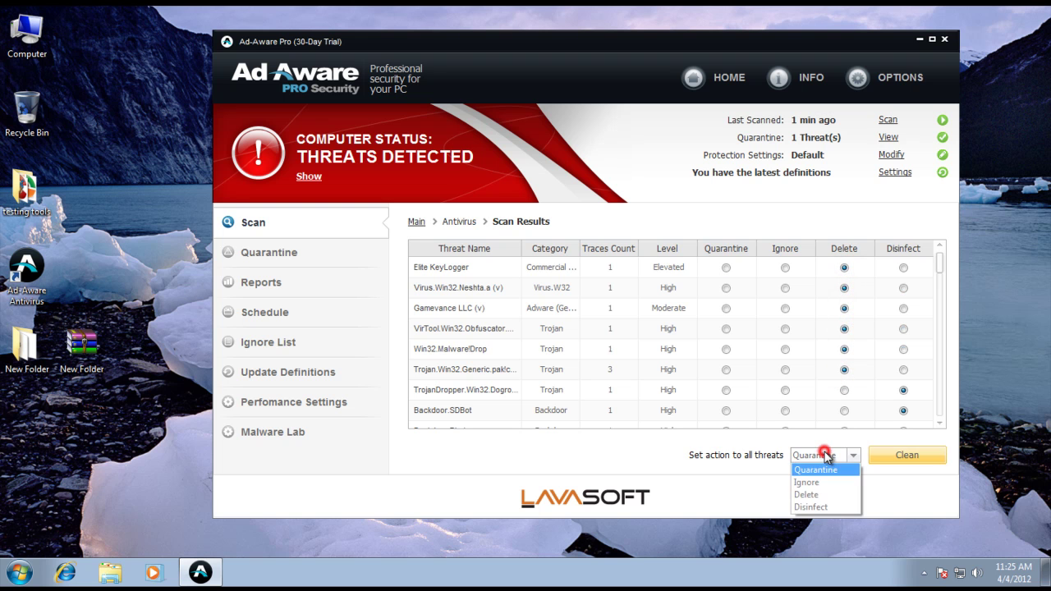
click(821, 492)
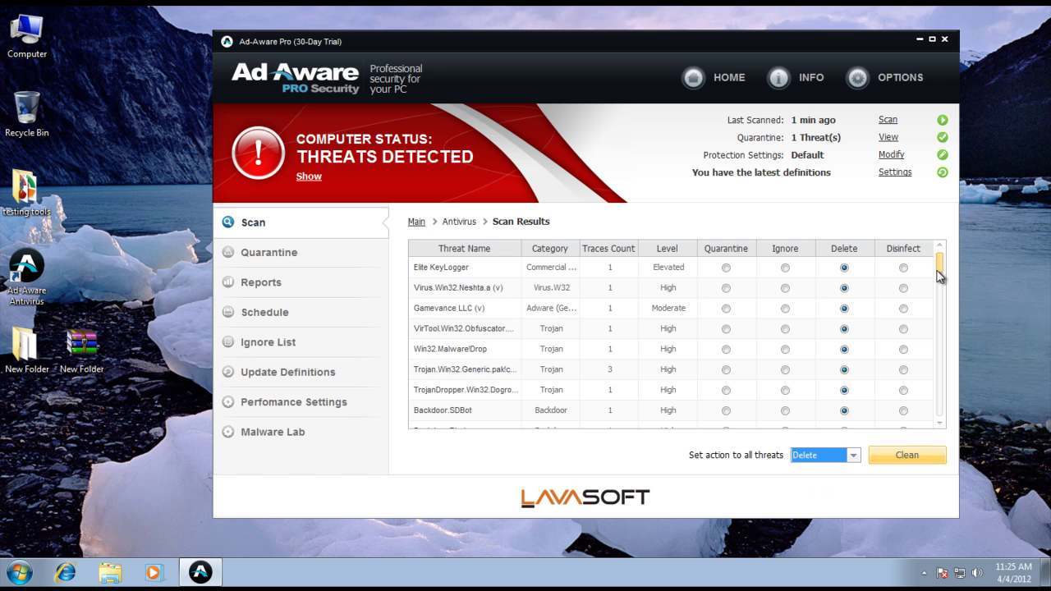
drag(937, 274, 937, 248)
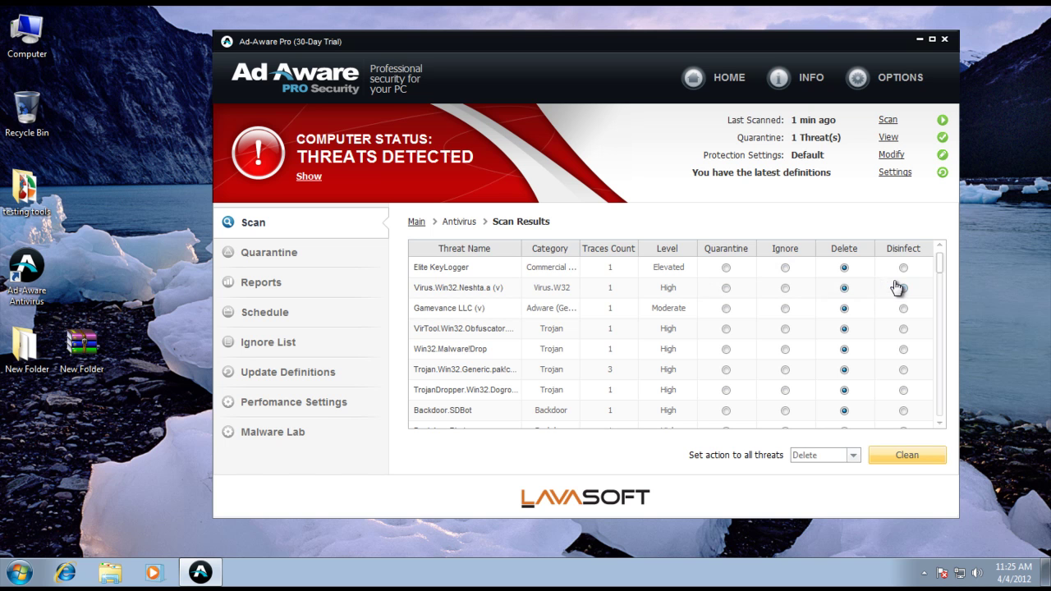
drag(939, 266, 944, 423)
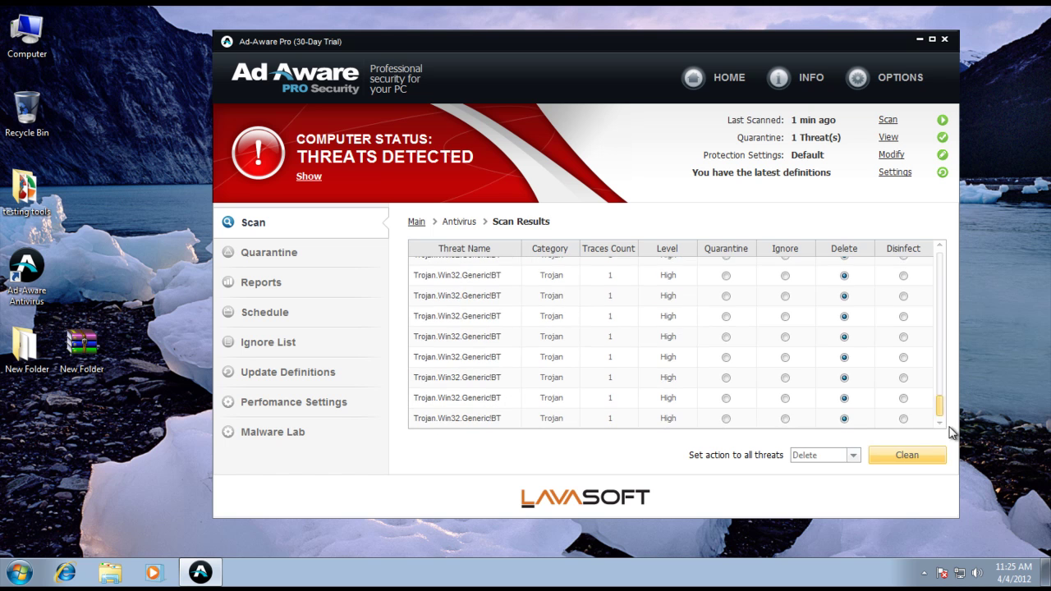
click(902, 450)
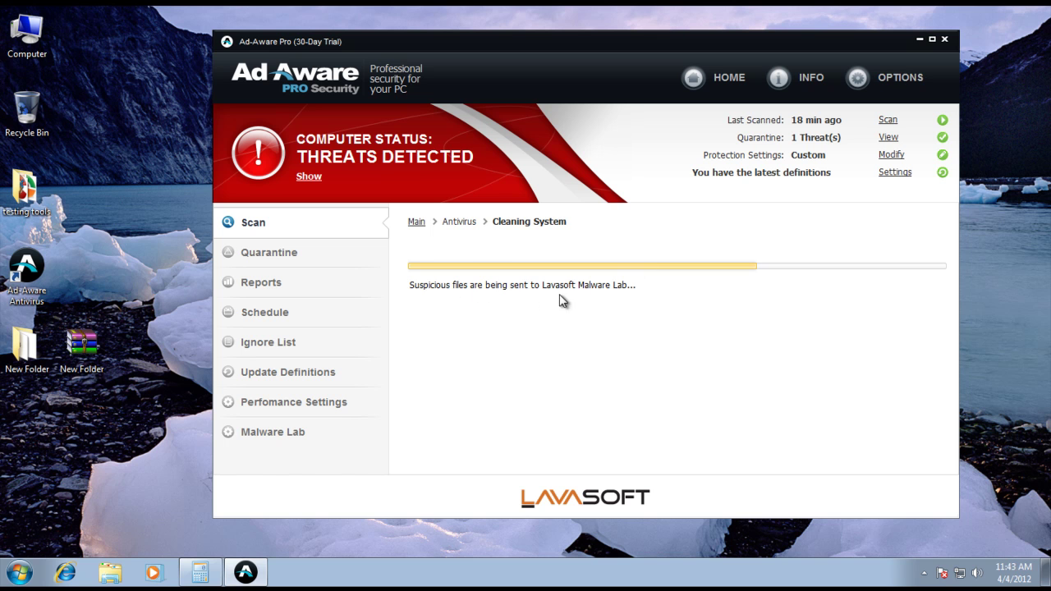
Step: Check the Malware Lab setting for sending suspicious files during the cleaning, and return to the scan page
drag(48, 430, 35, 450)
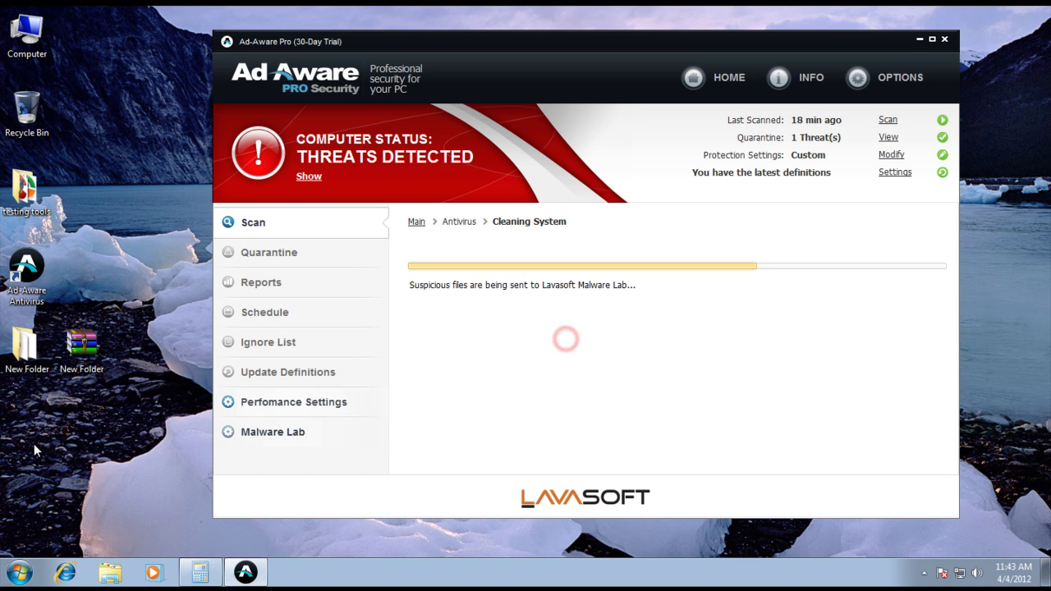
click(26, 349)
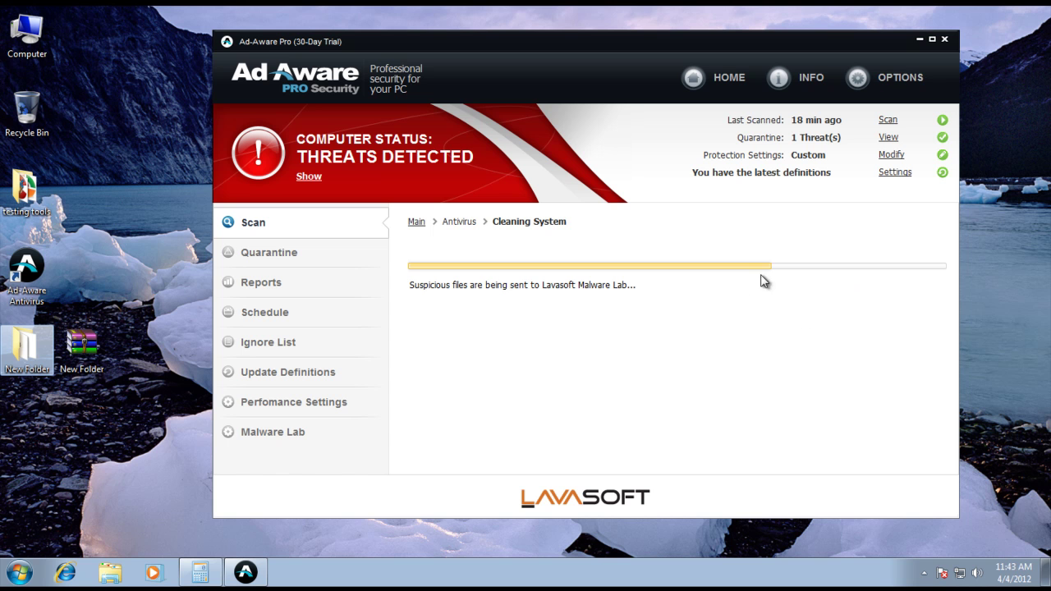
click(292, 435)
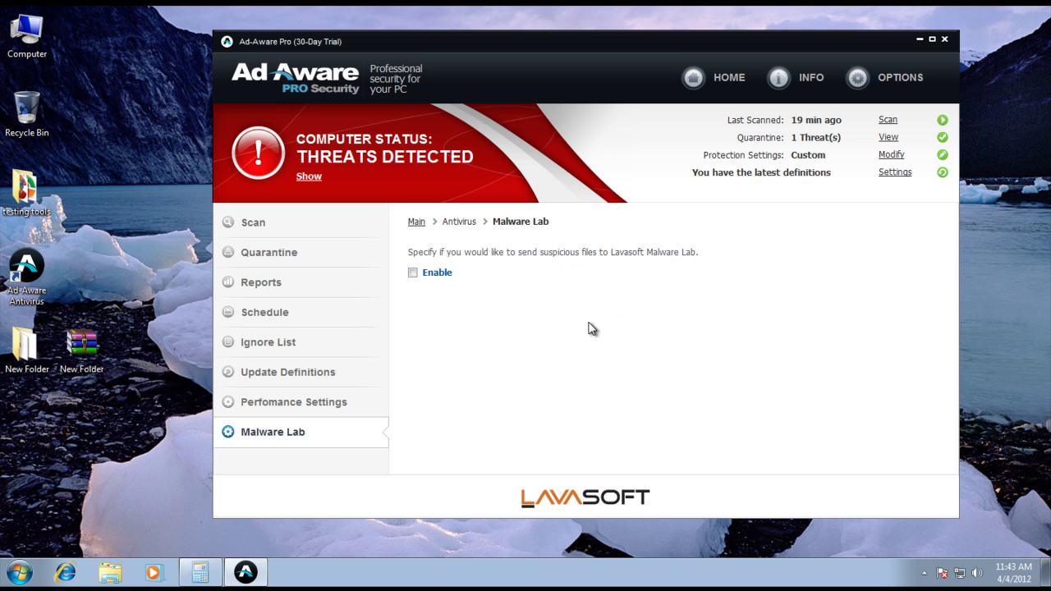
click(345, 220)
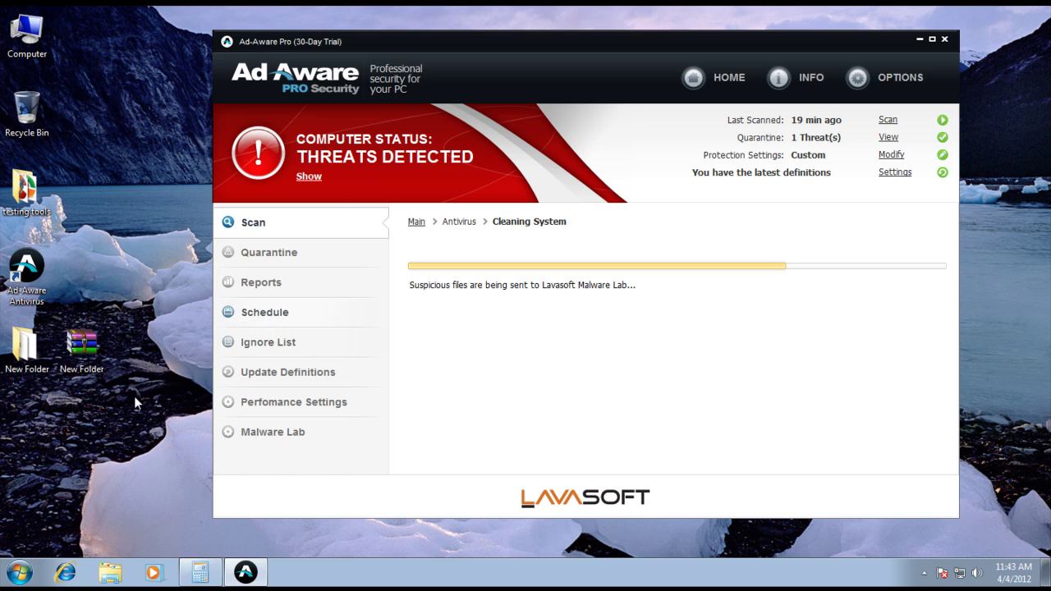
click(279, 432)
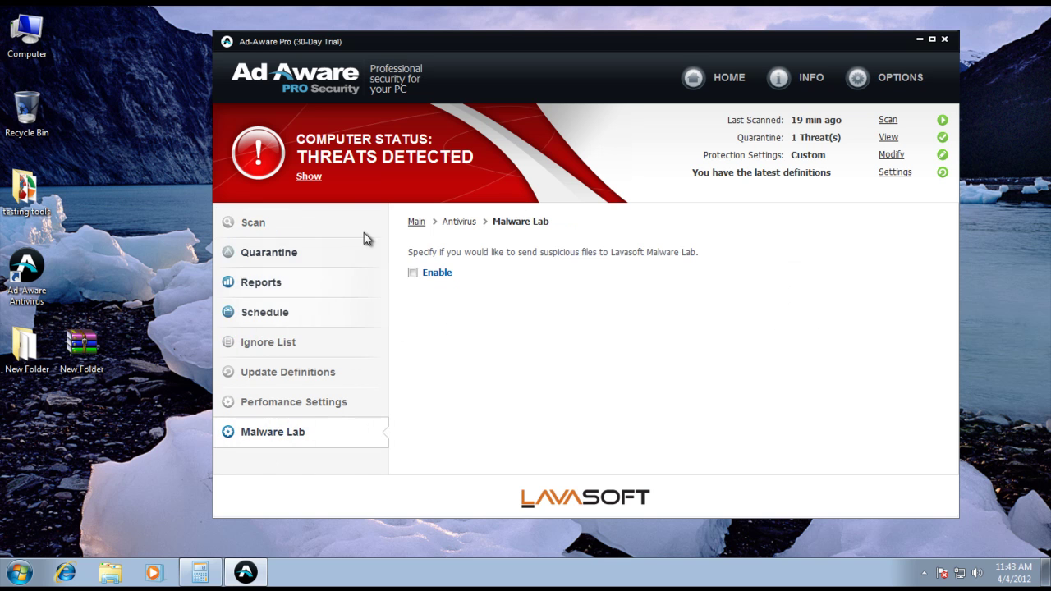
click(268, 224)
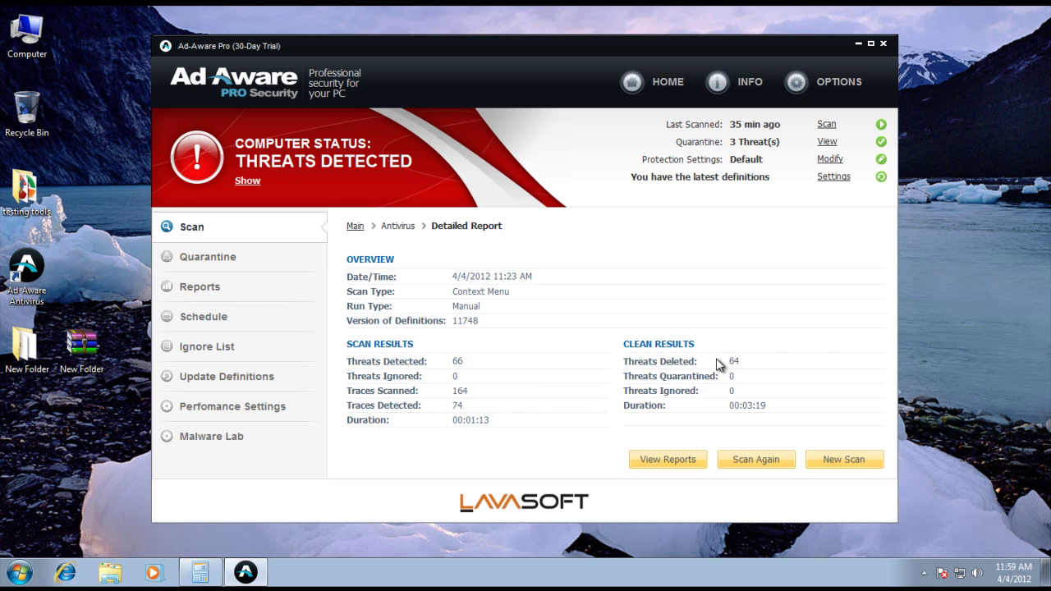
Step: Close the detailed scan report window and scan the desktop's New Folder with Ad-Aware again
click(880, 43)
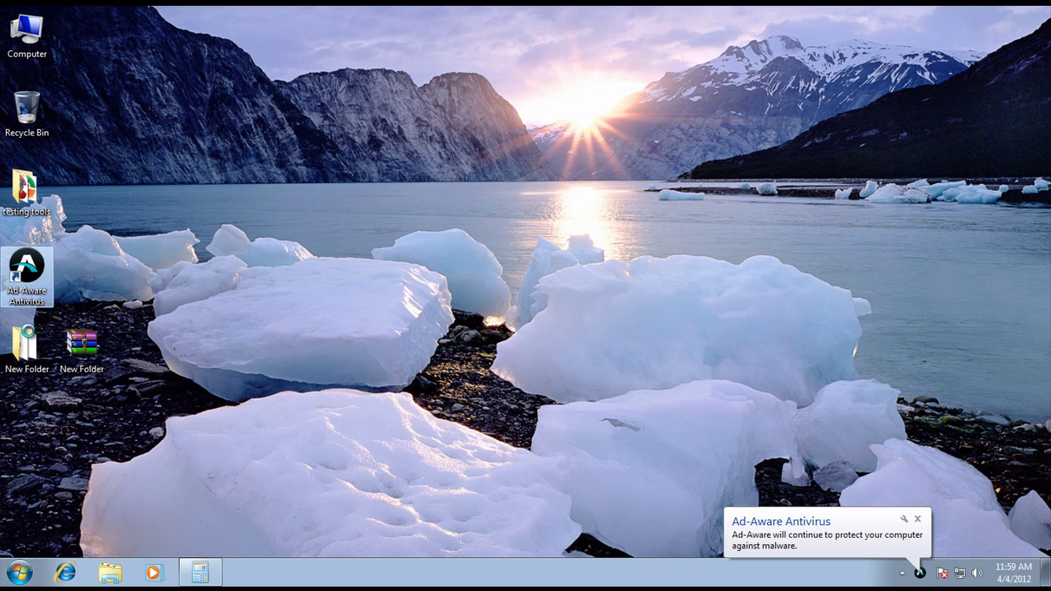
right_click(25, 344)
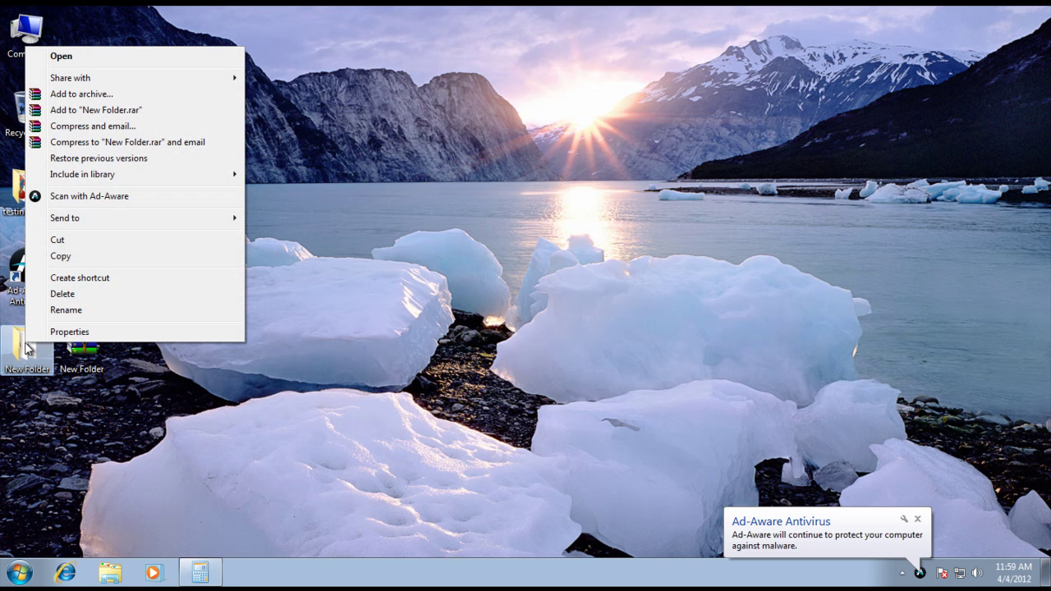
click(66, 196)
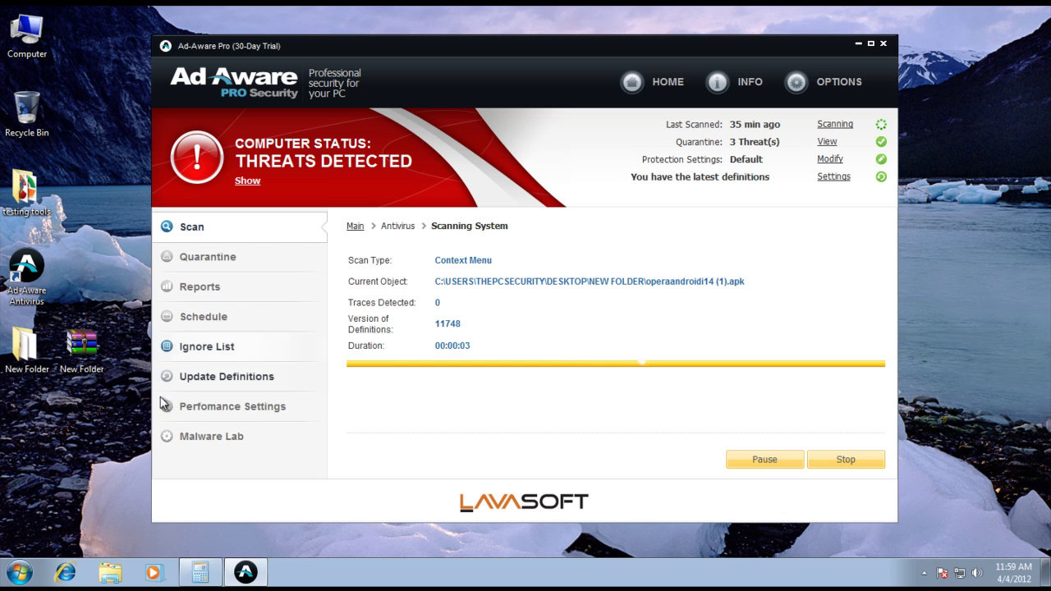
Step: Switch to Calculator and enter 83 followed by the minus operator
click(200, 573)
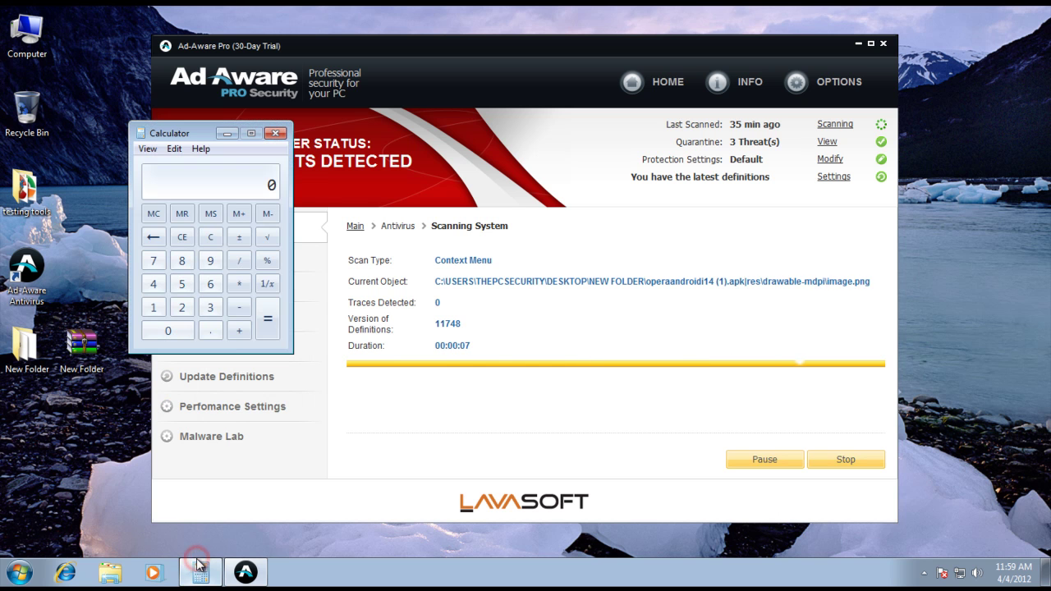
click(182, 260)
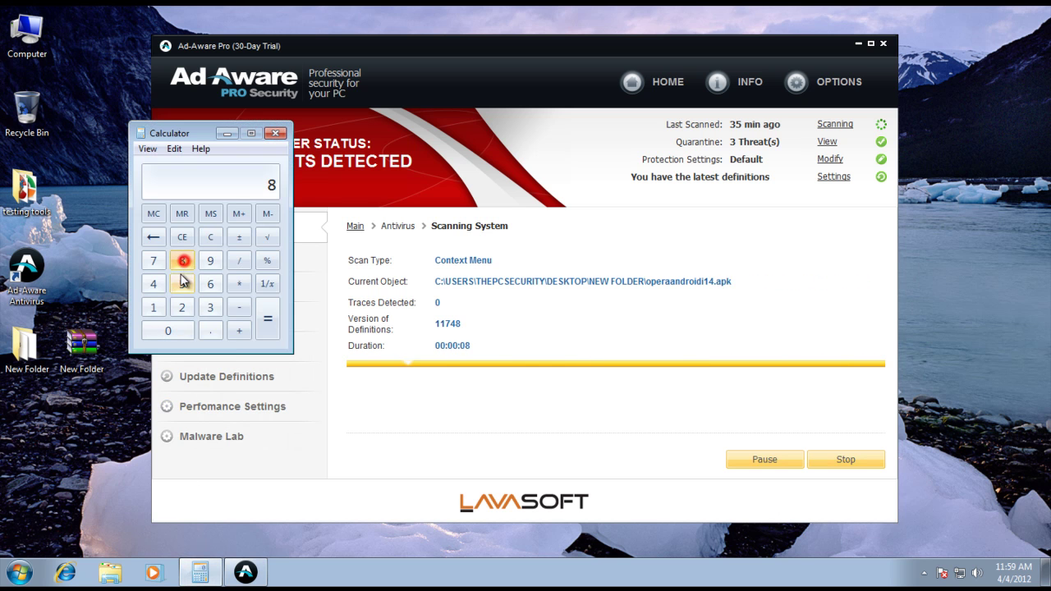
click(210, 308)
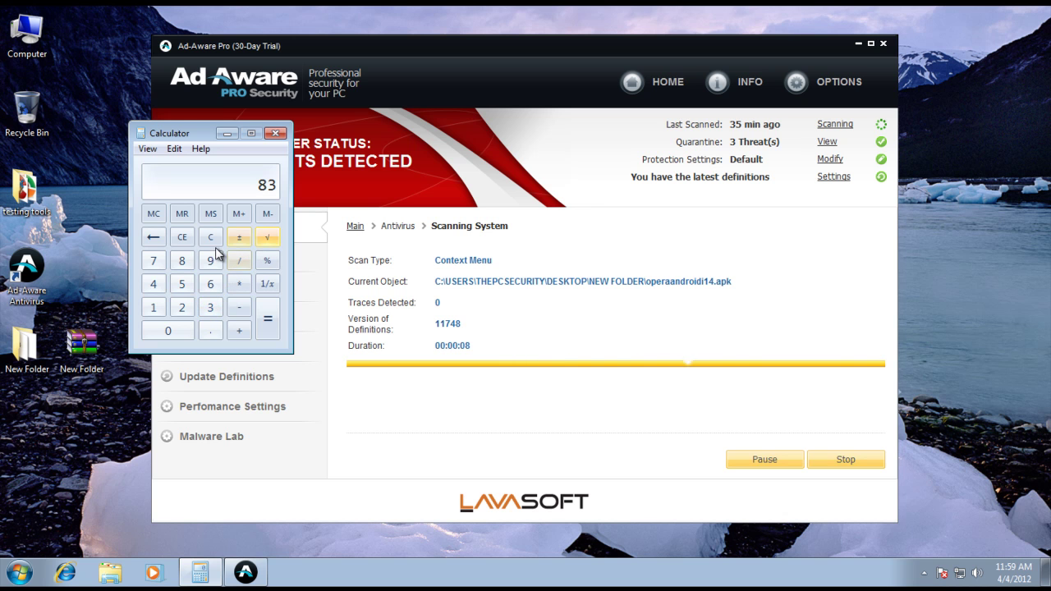
click(245, 312)
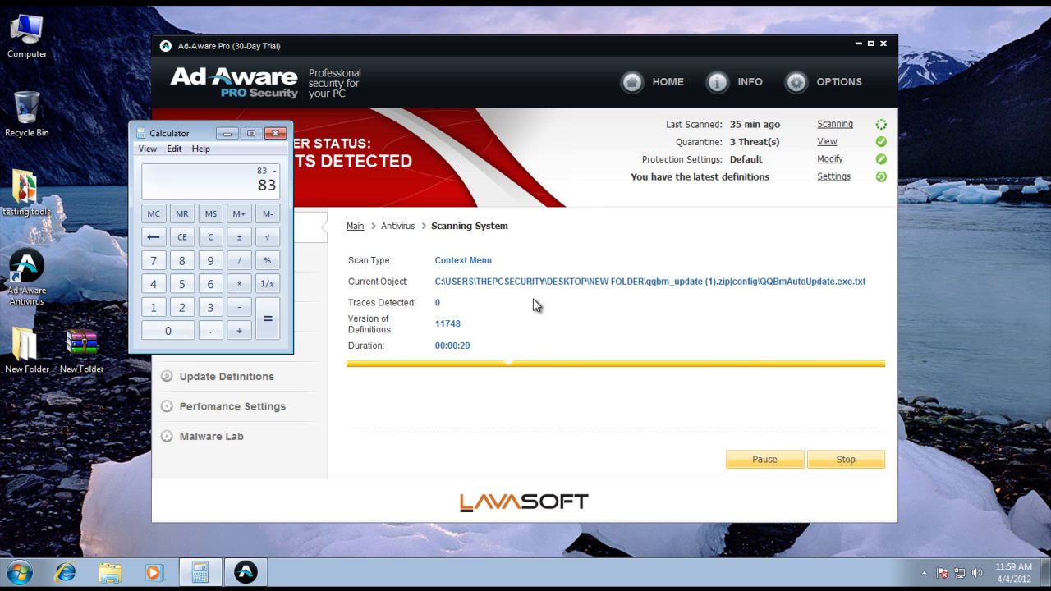
Step: Follow the running Ad-Aware scan, look through the files in the desktop's New Folder, and close both windows
click(483, 55)
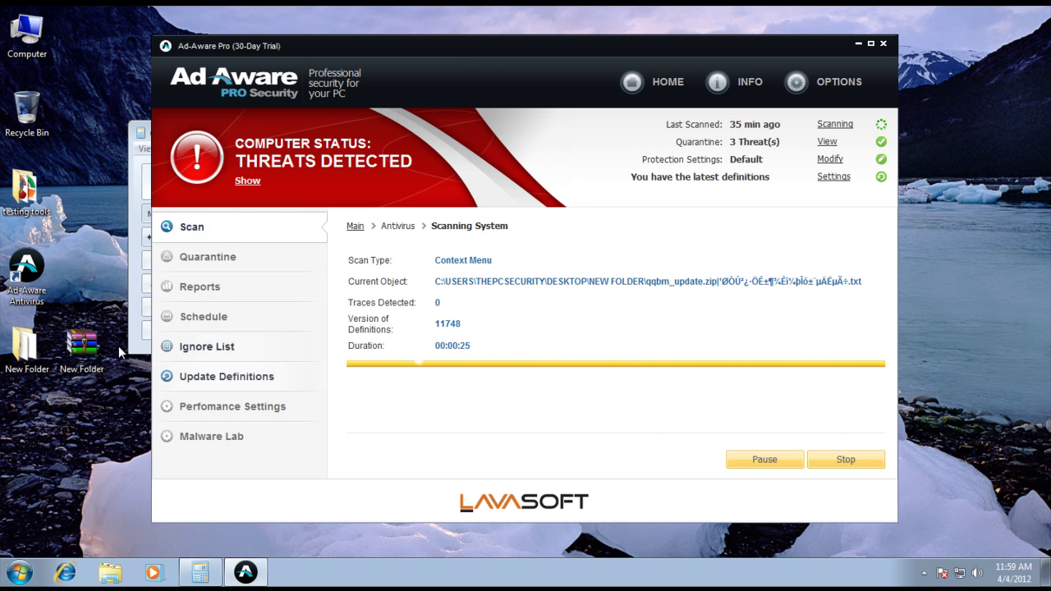
double_click(33, 358)
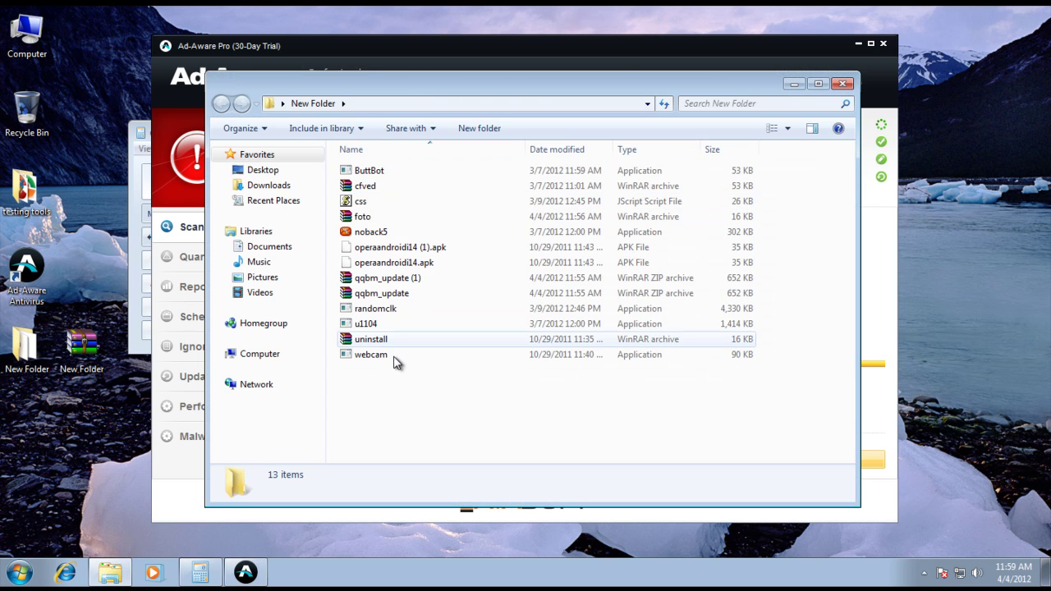
click(843, 83)
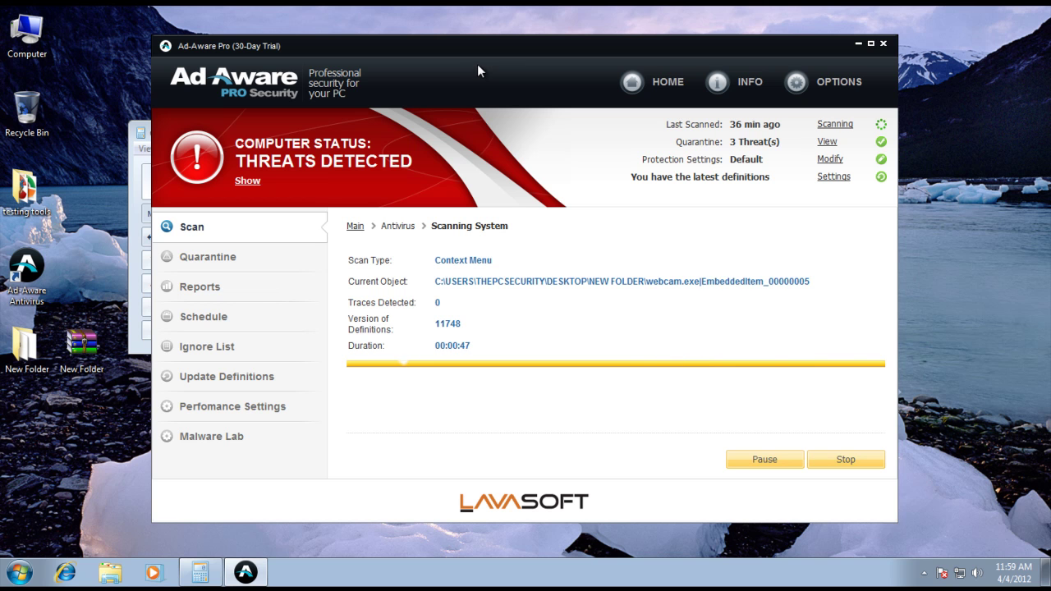
click(883, 44)
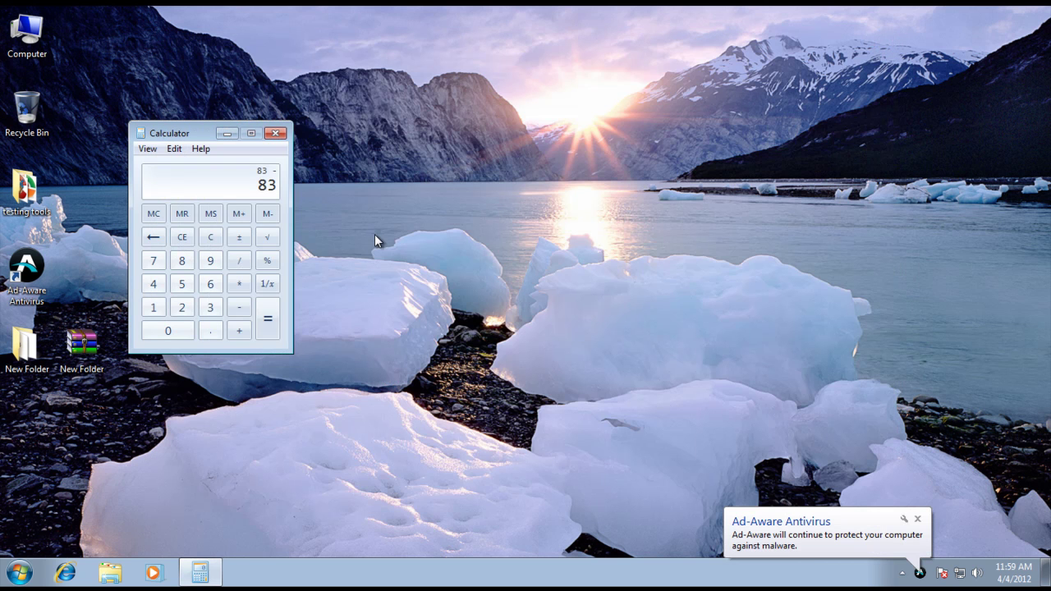
Step: Move Calculator aside, check how many files New Folder still contains in its properties, and close the dialog
drag(170, 137, 259, 137)
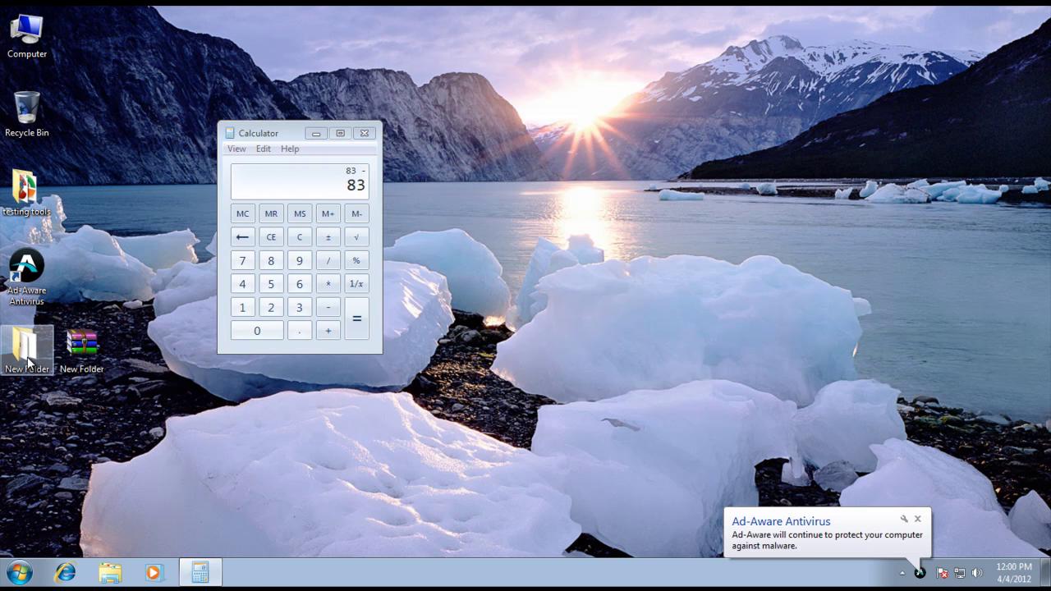
right_click(29, 371)
click(47, 347)
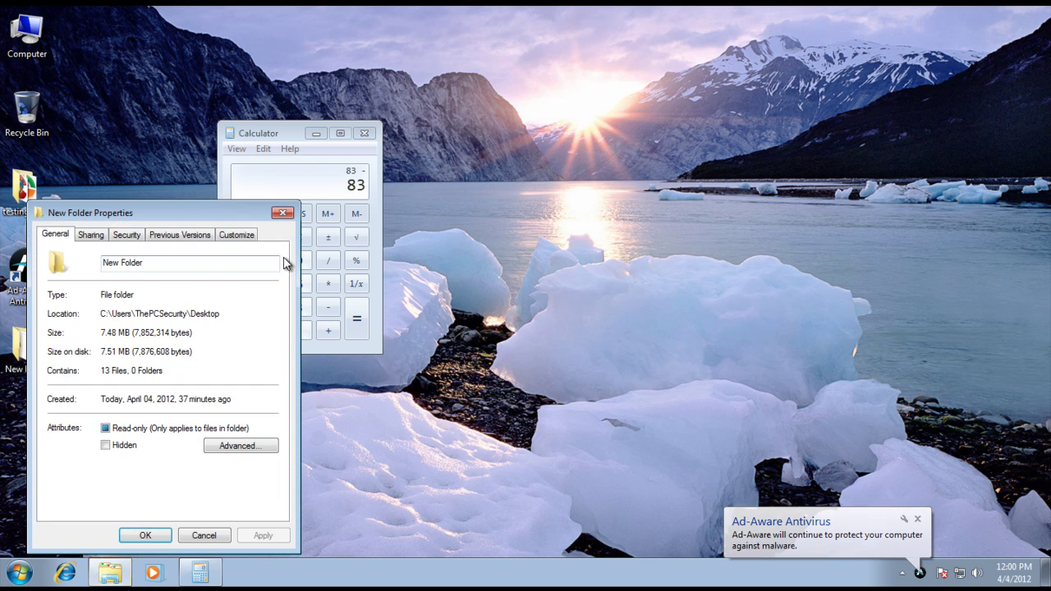
drag(100, 370, 129, 370)
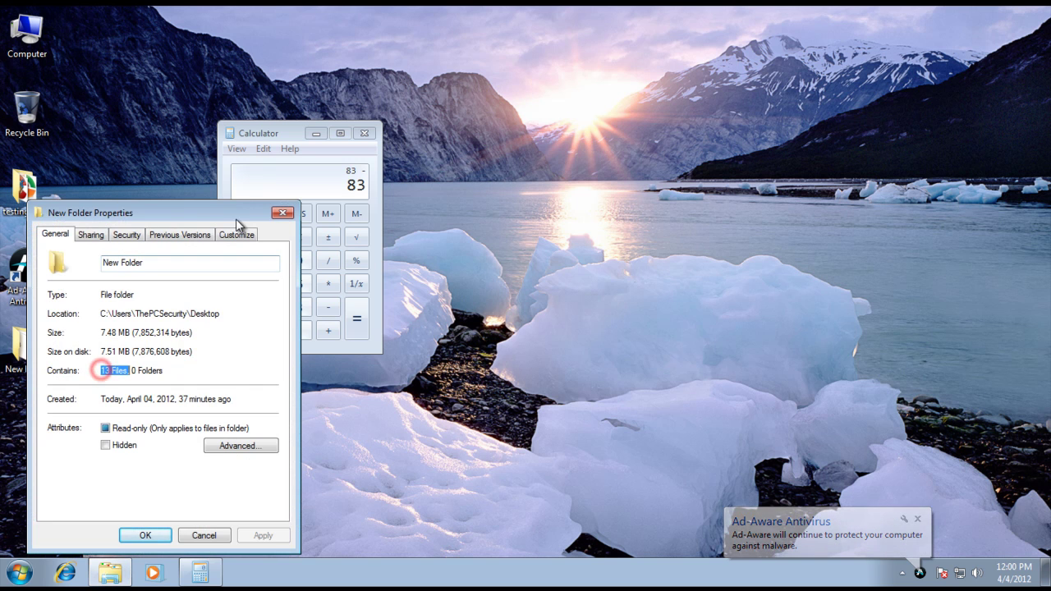
click(282, 212)
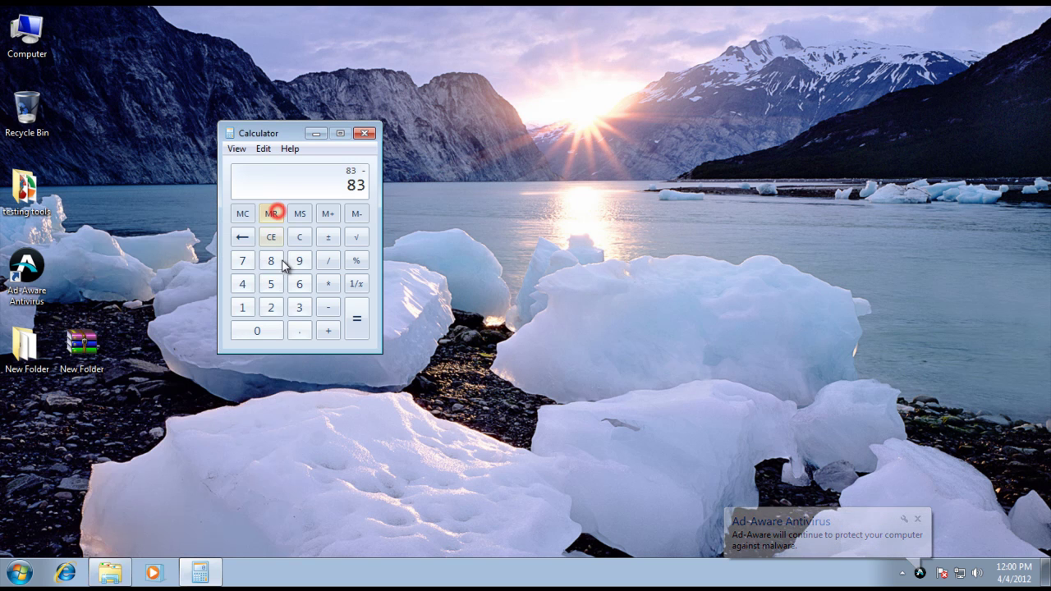
Step: Subtract 13 from the entered 83, divide the difference by 83 to get the detection rate, and close Calculator
click(242, 307)
click(299, 308)
click(328, 261)
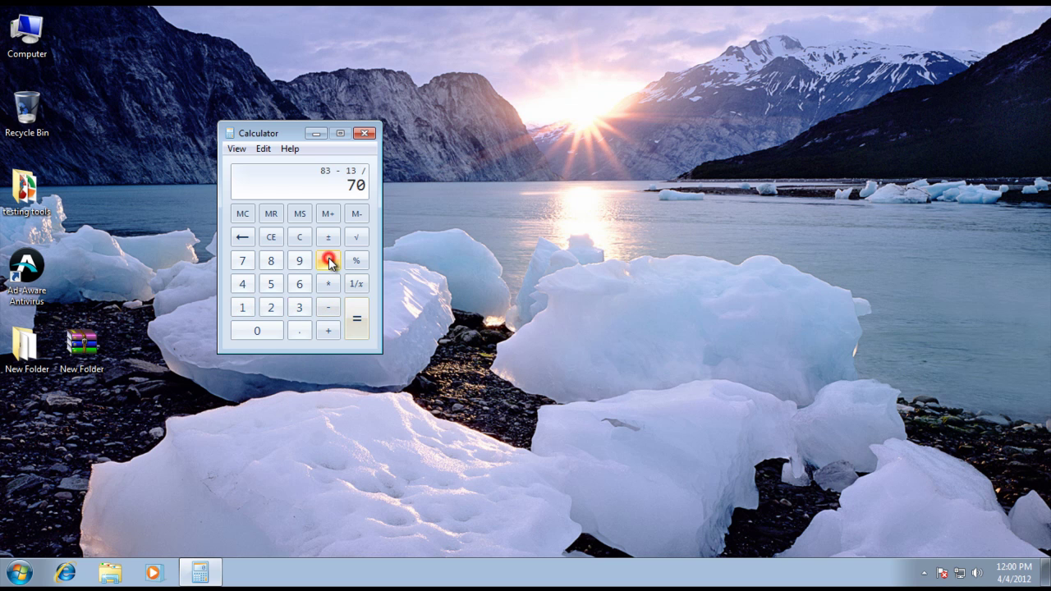
click(271, 261)
click(300, 307)
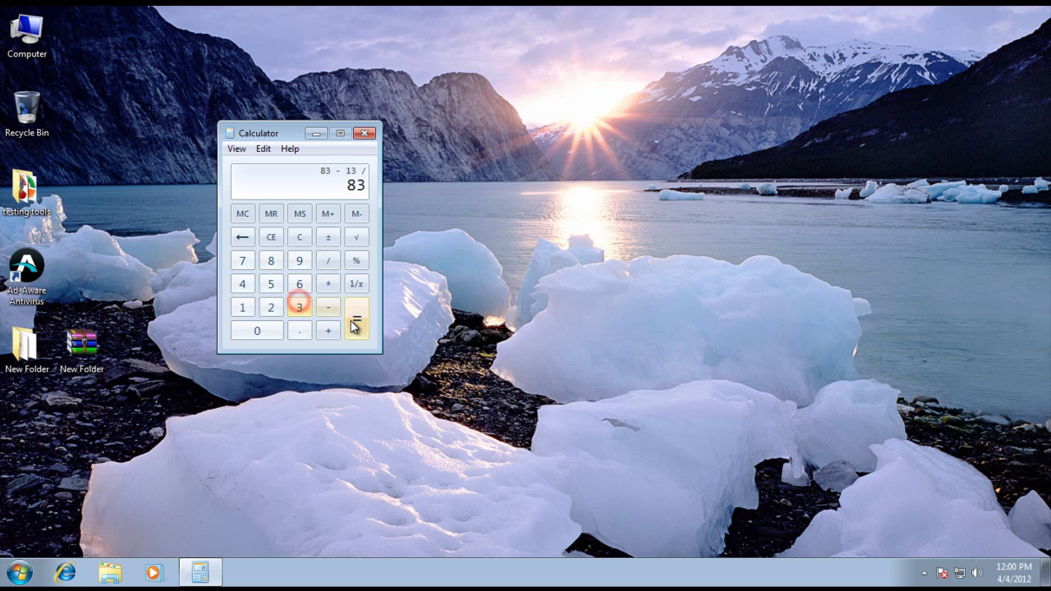
click(355, 319)
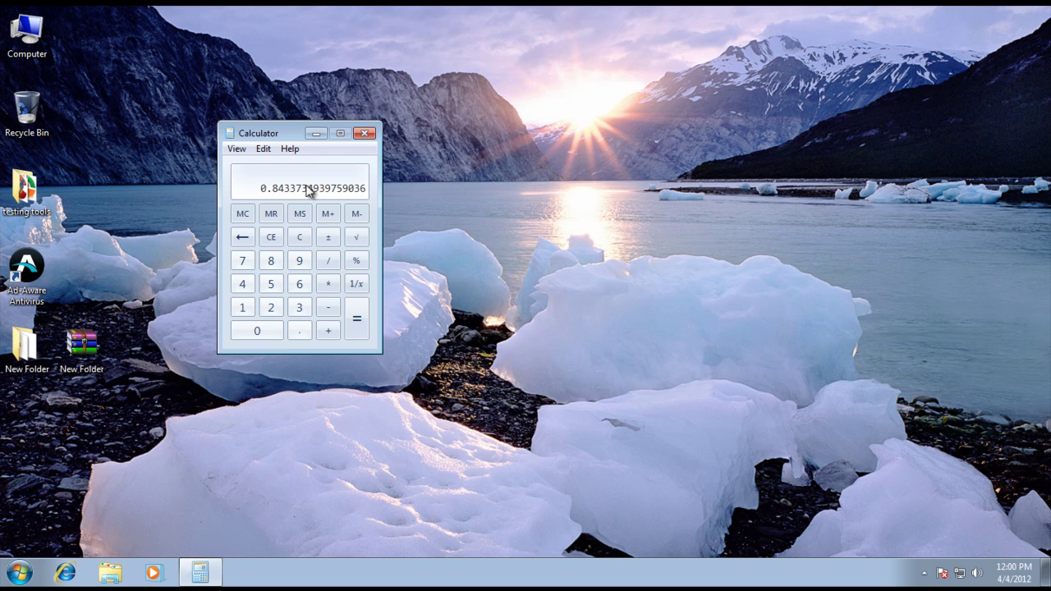
click(364, 135)
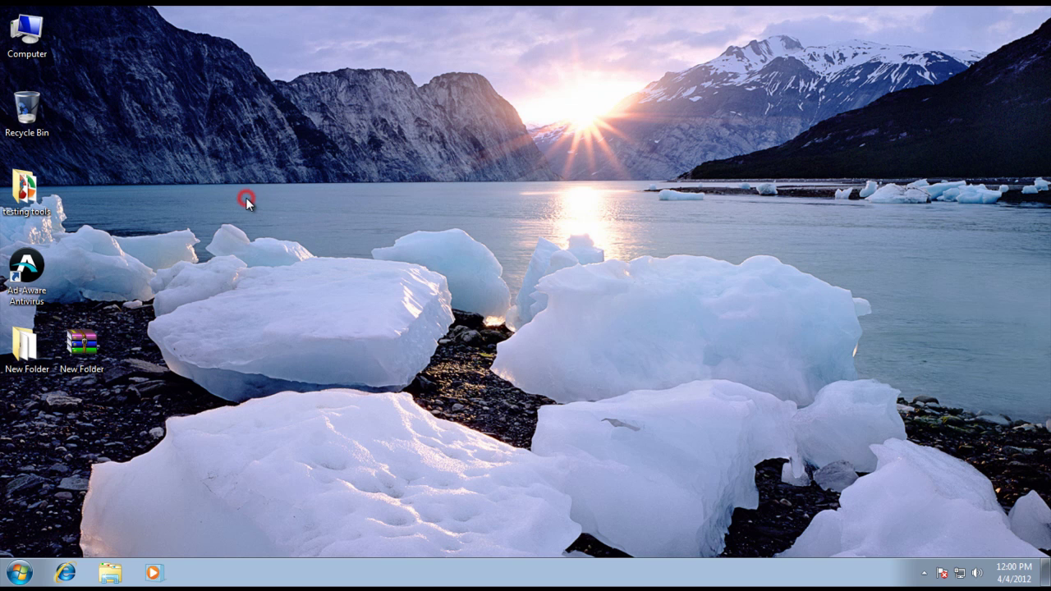
Step: Refresh the desktop, open New Folder, and look over the malware files left after the cleaning
right_click(349, 239)
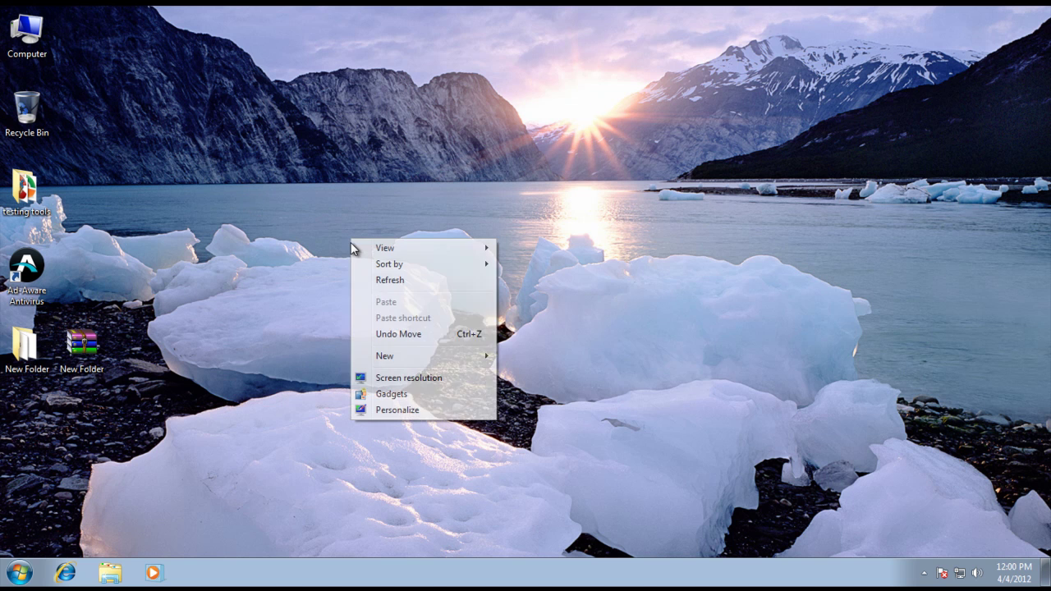
click(365, 275)
double_click(30, 340)
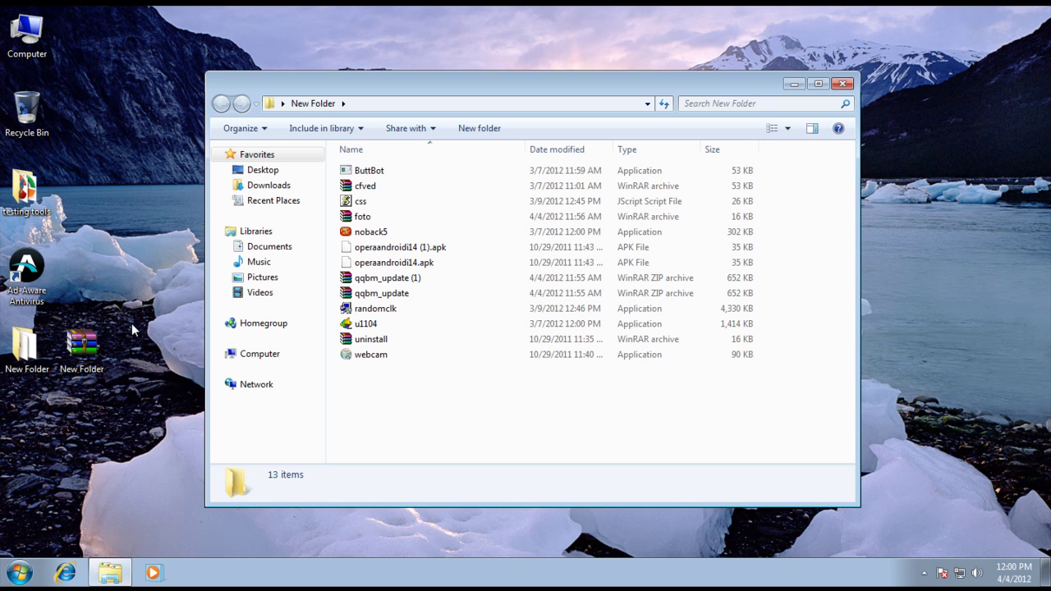
drag(135, 292, 89, 383)
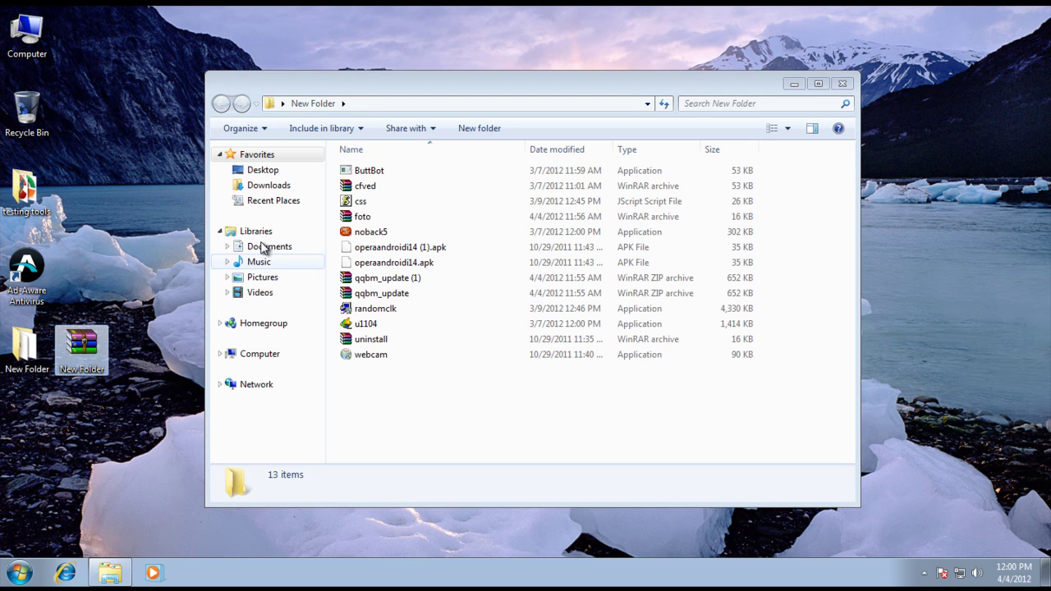
click(374, 381)
drag(374, 380, 370, 161)
click(365, 387)
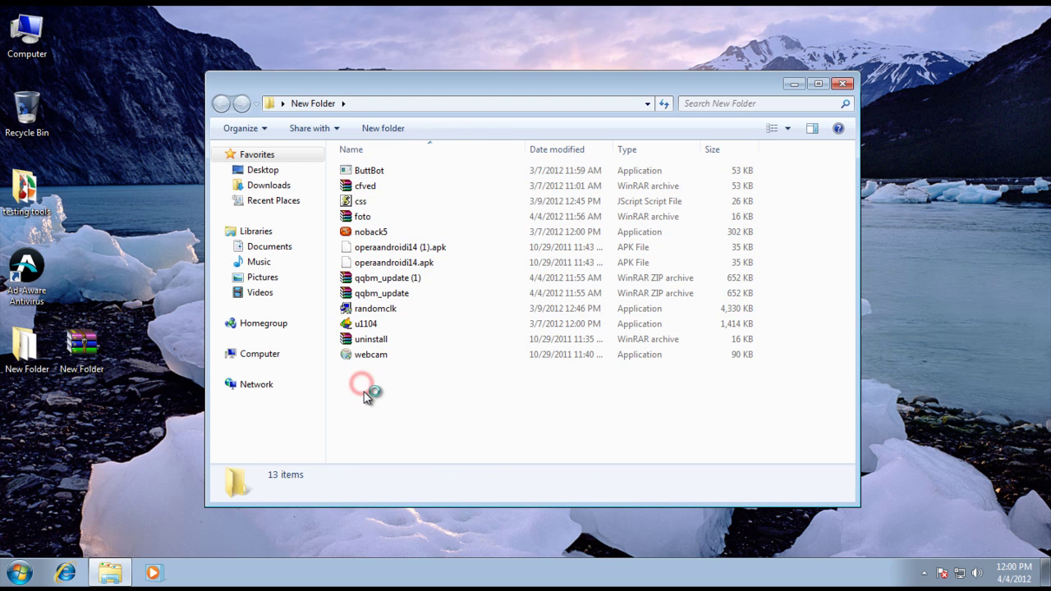
Step: Reopen Ad-Aware from its background process and select the 11:23 AM context menu scan in the scan history reports
click(924, 573)
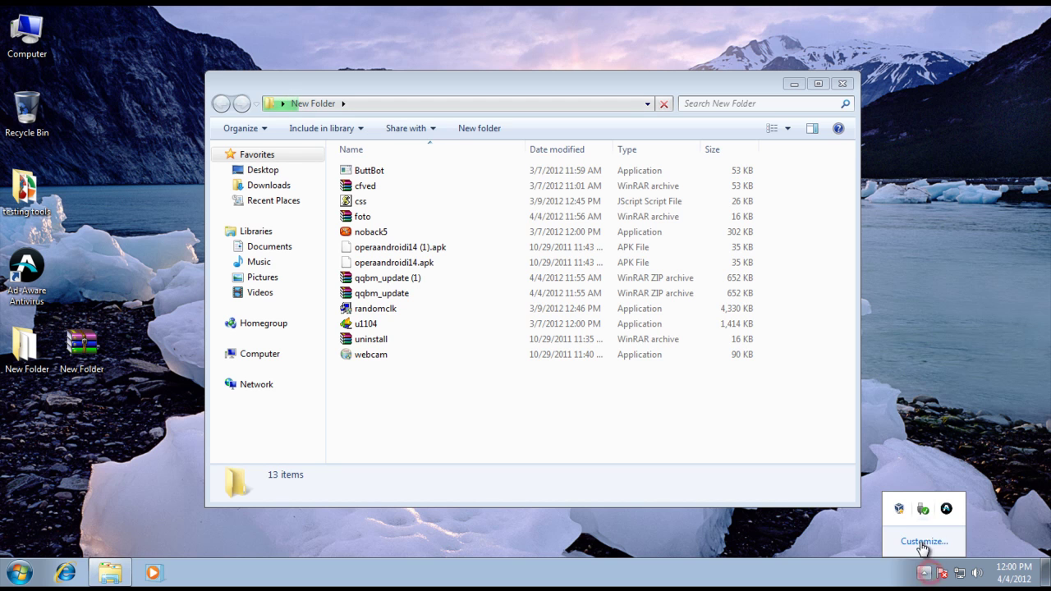
double_click(946, 510)
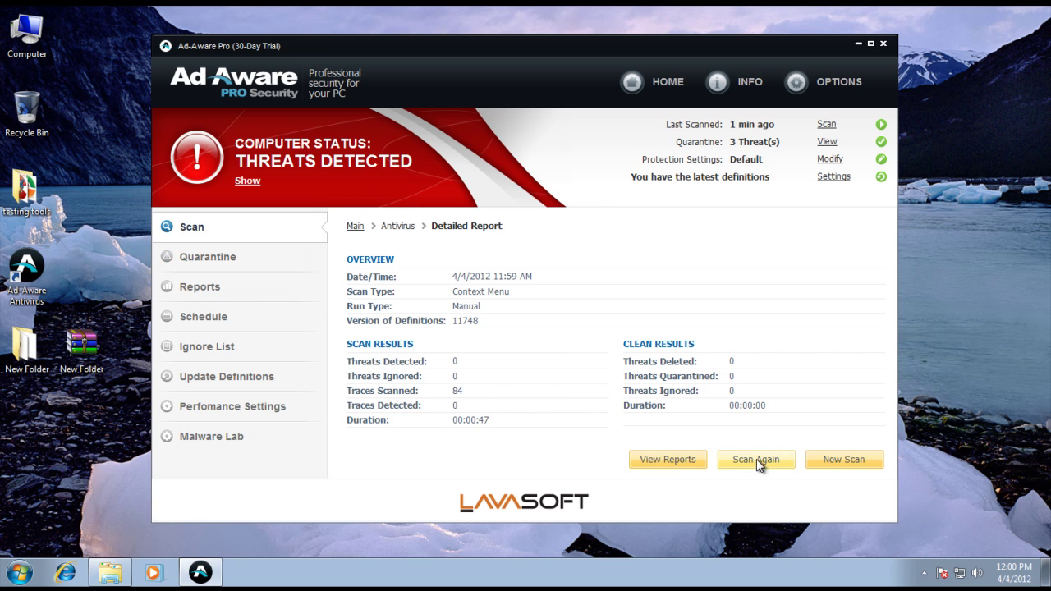
click(223, 262)
click(201, 287)
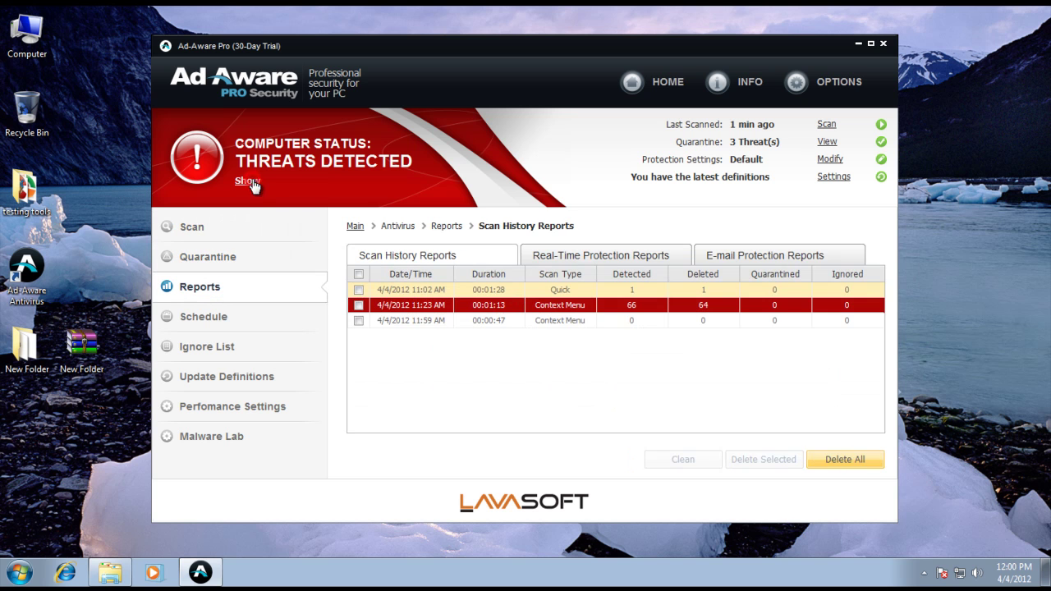
click(617, 304)
Step: Open the selected scan's threat results and start cleaning the threats, keeping Disinfect as their action
click(668, 461)
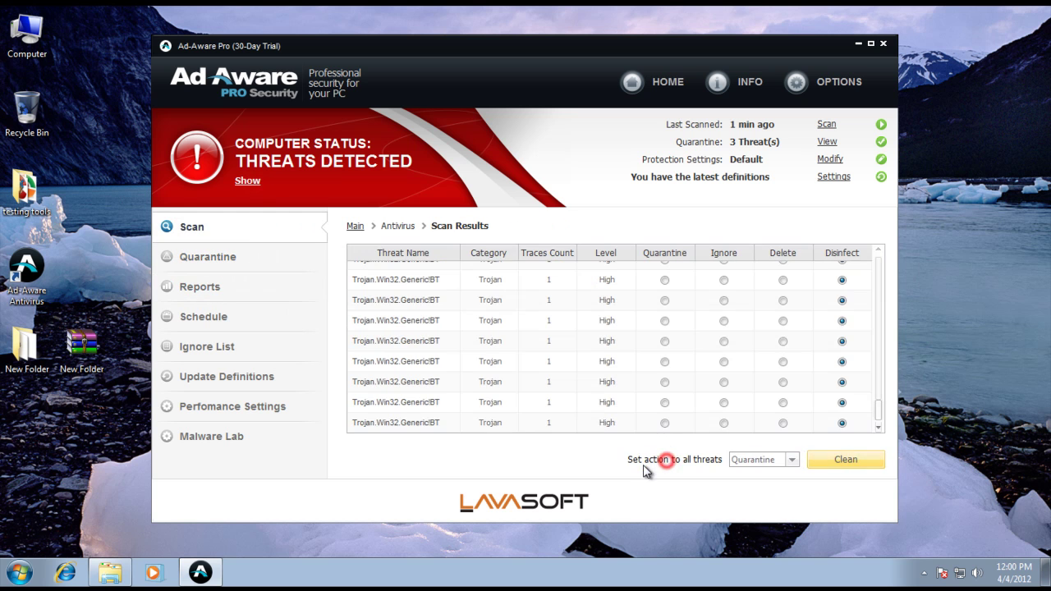
click(790, 460)
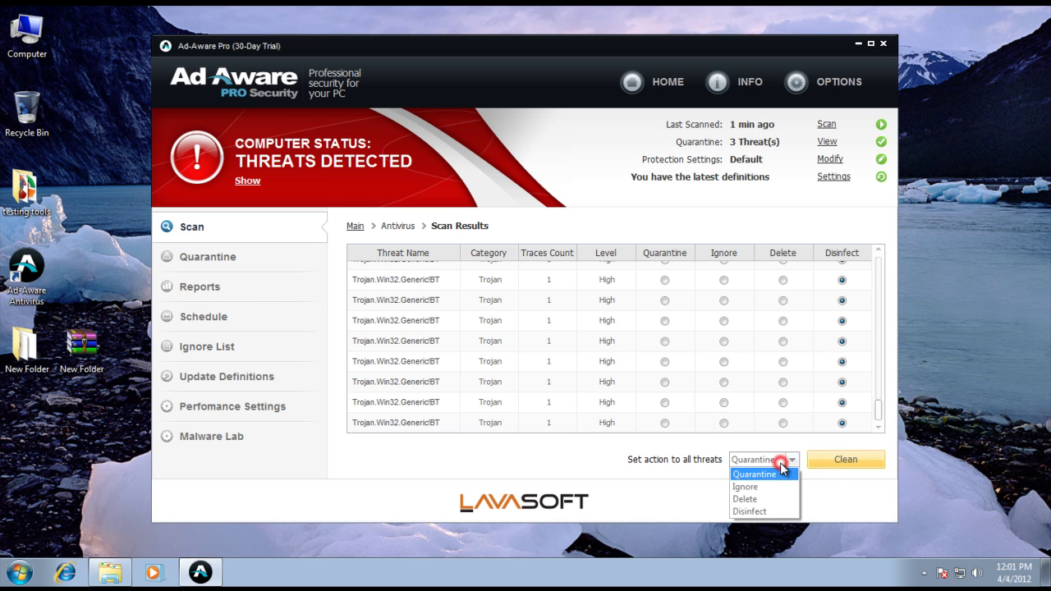
click(655, 490)
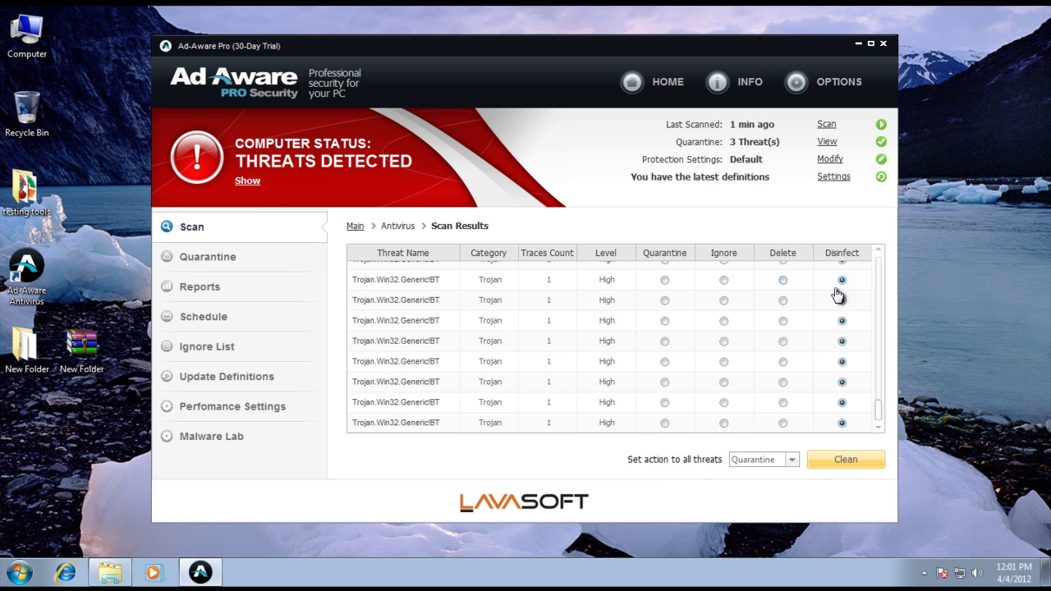
click(843, 462)
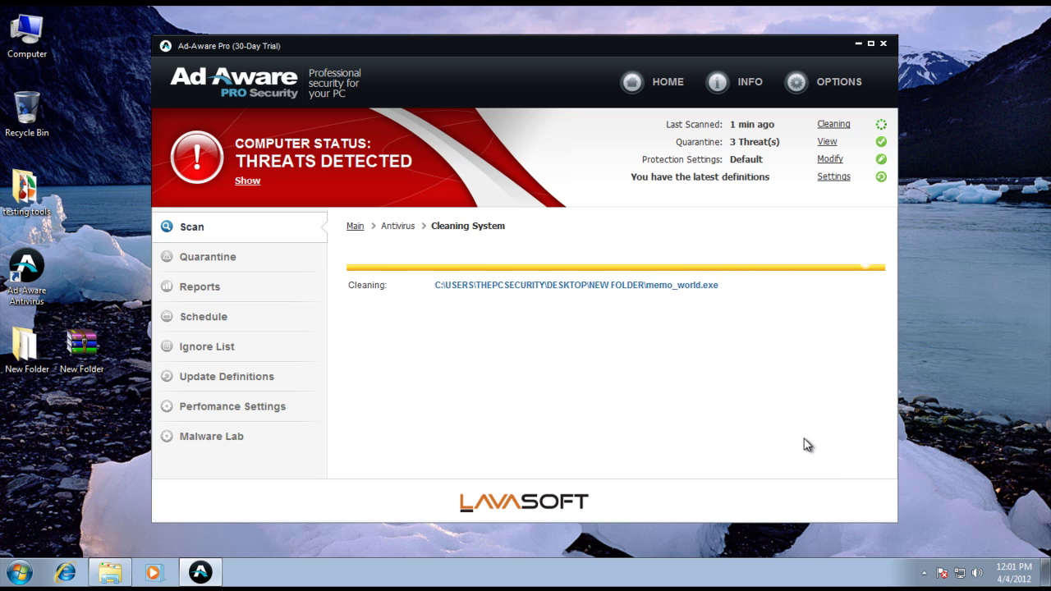
Step: Switch between Ad-Aware and New Folder during the cleaning to check the remaining files and Ad-Aware's home overview
click(858, 44)
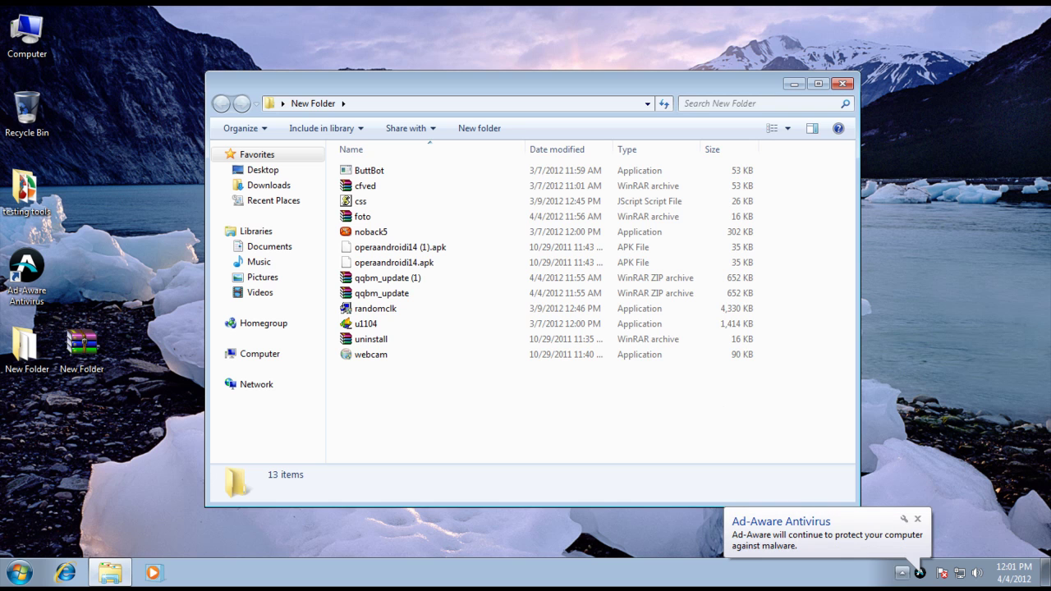
click(925, 572)
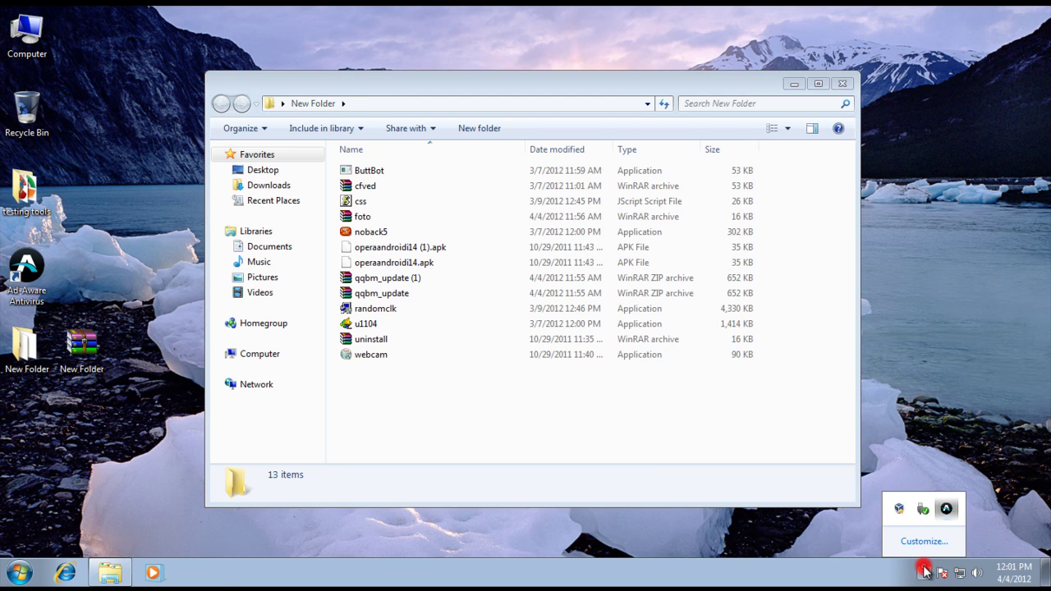
click(947, 506)
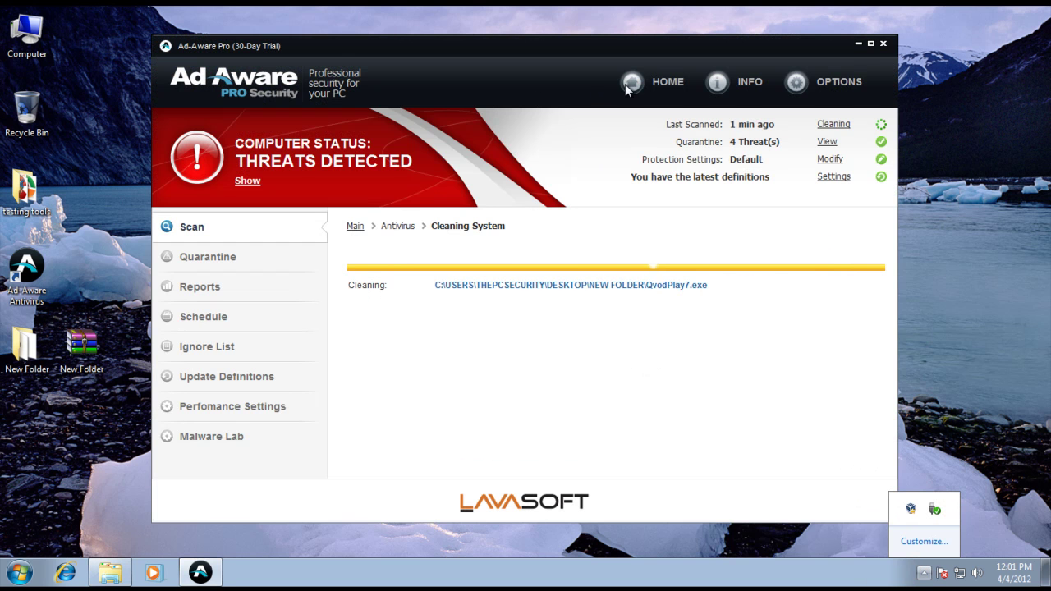
click(626, 85)
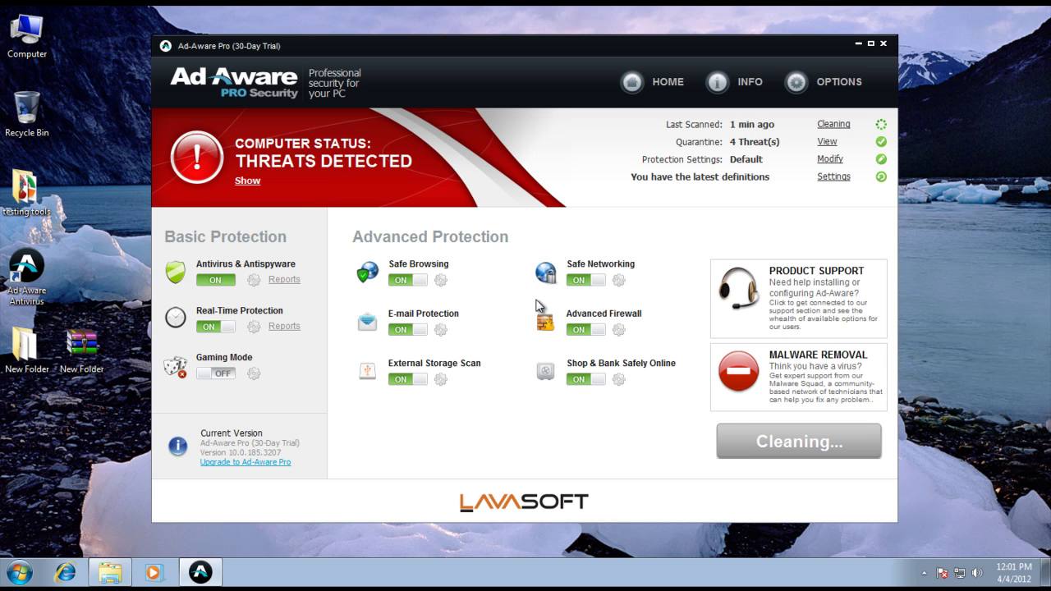
click(856, 45)
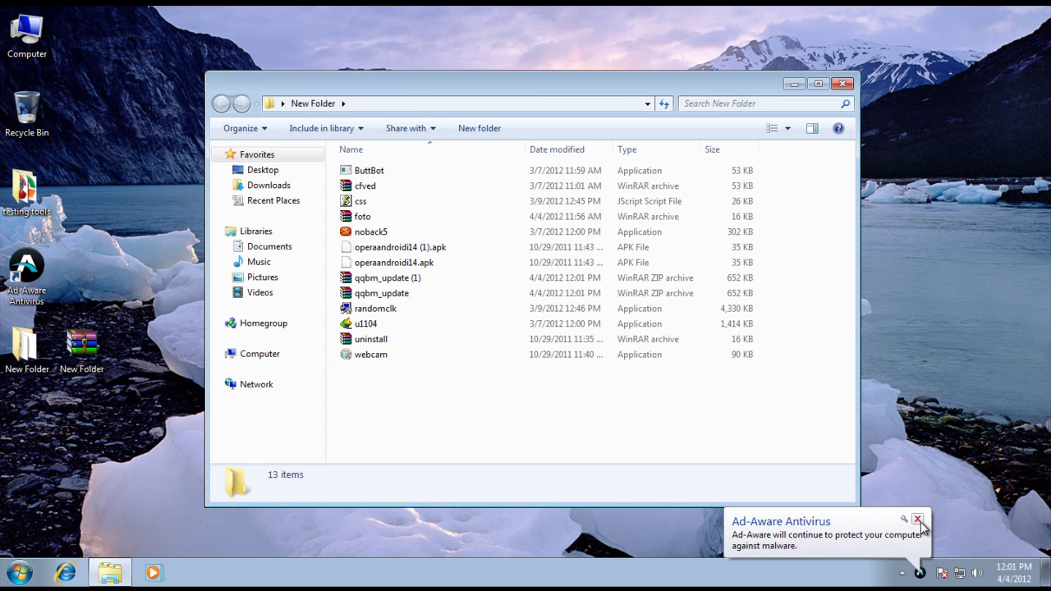
click(918, 521)
click(924, 572)
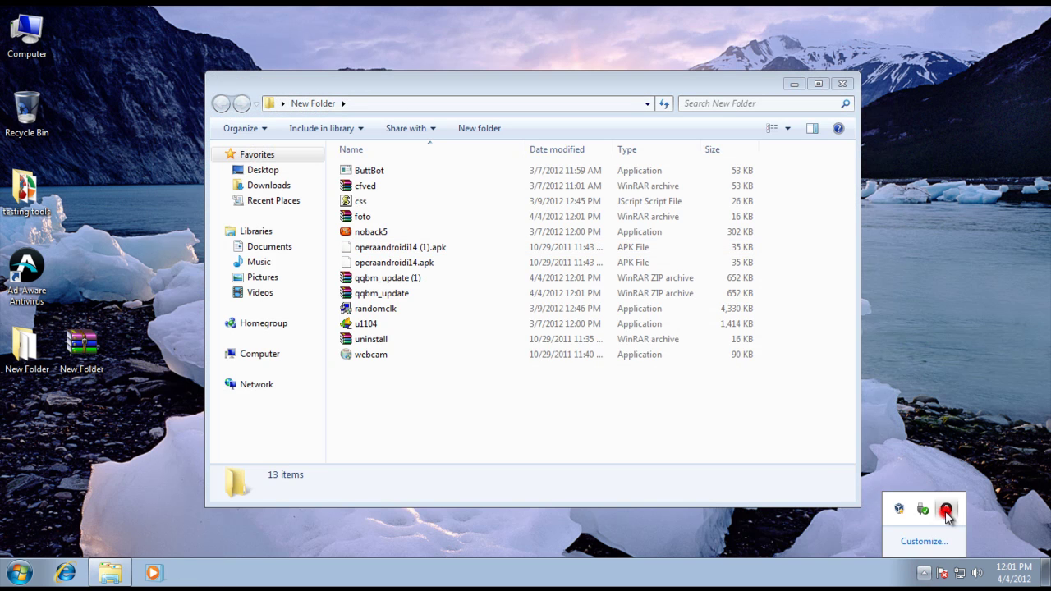
click(946, 511)
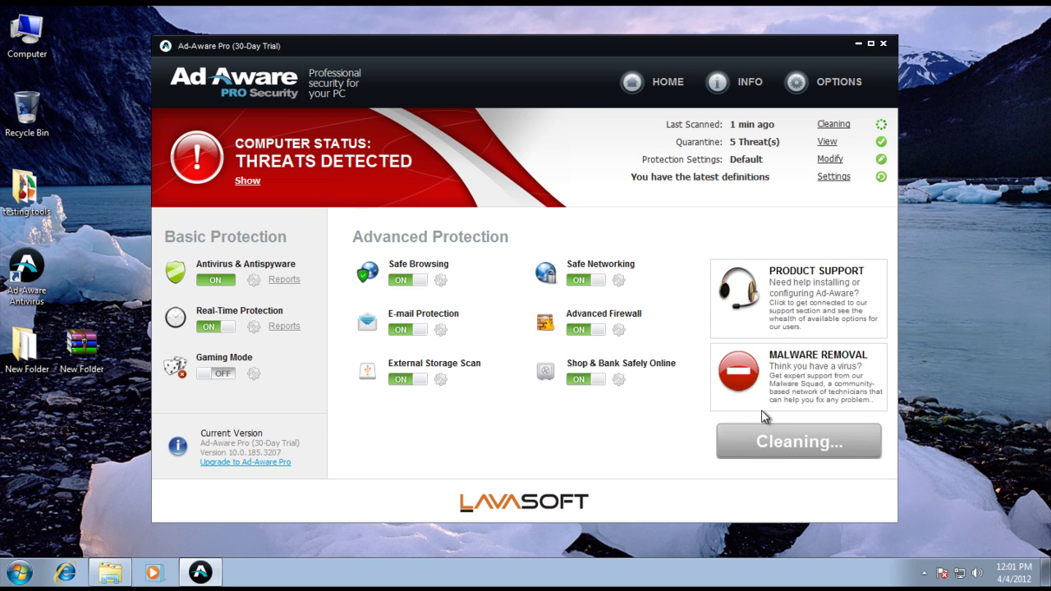
Step: Check the cleaning progress and the scan history reports, and return to Ad-Aware's home overview
click(793, 449)
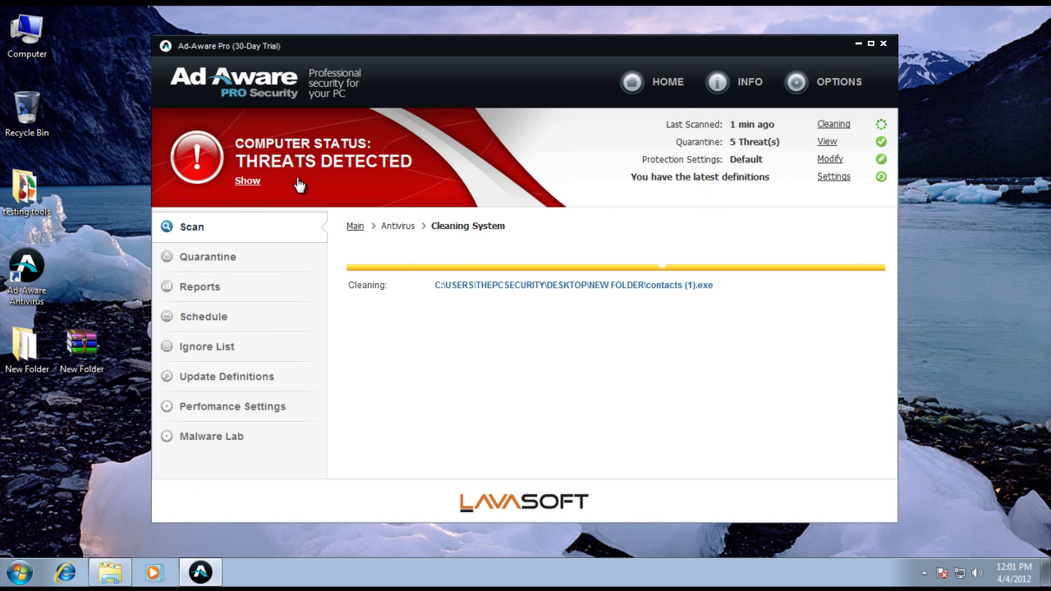
click(243, 182)
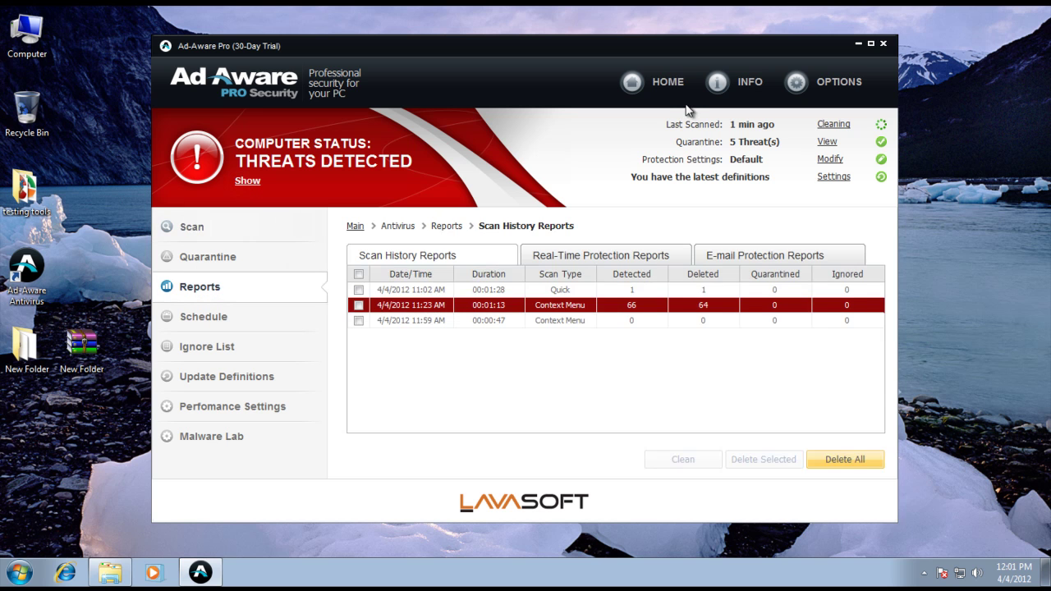
click(667, 82)
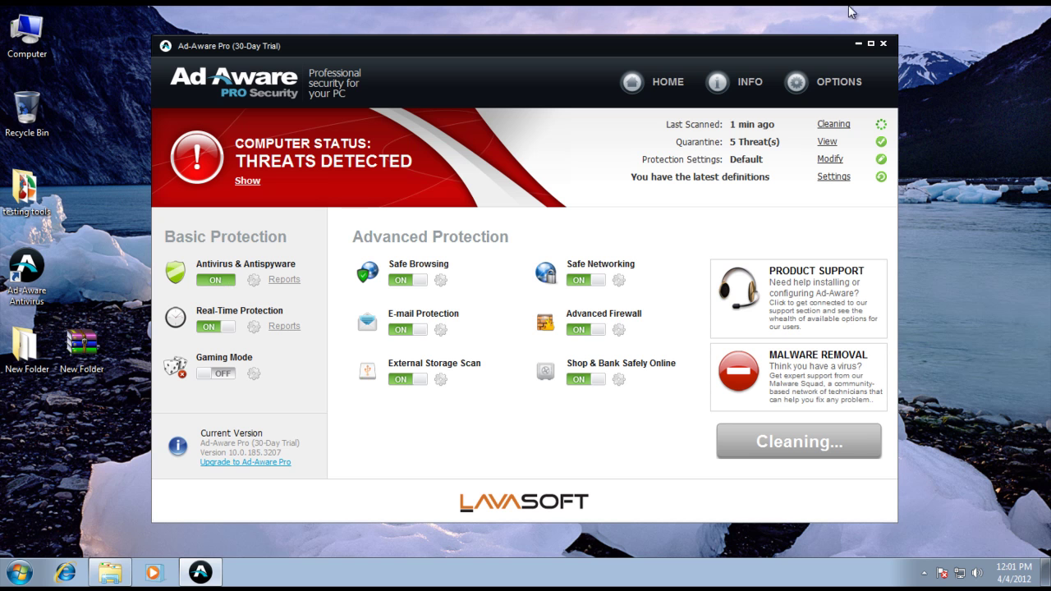
Step: Close Ad-Aware's window and run ButtBot from New Folder
click(883, 43)
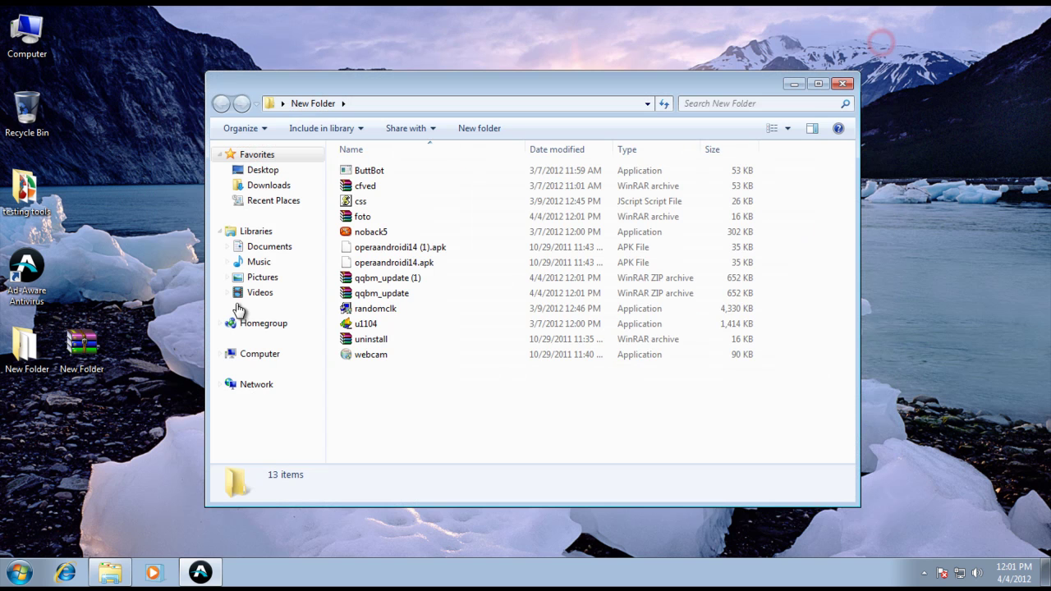
click(371, 171)
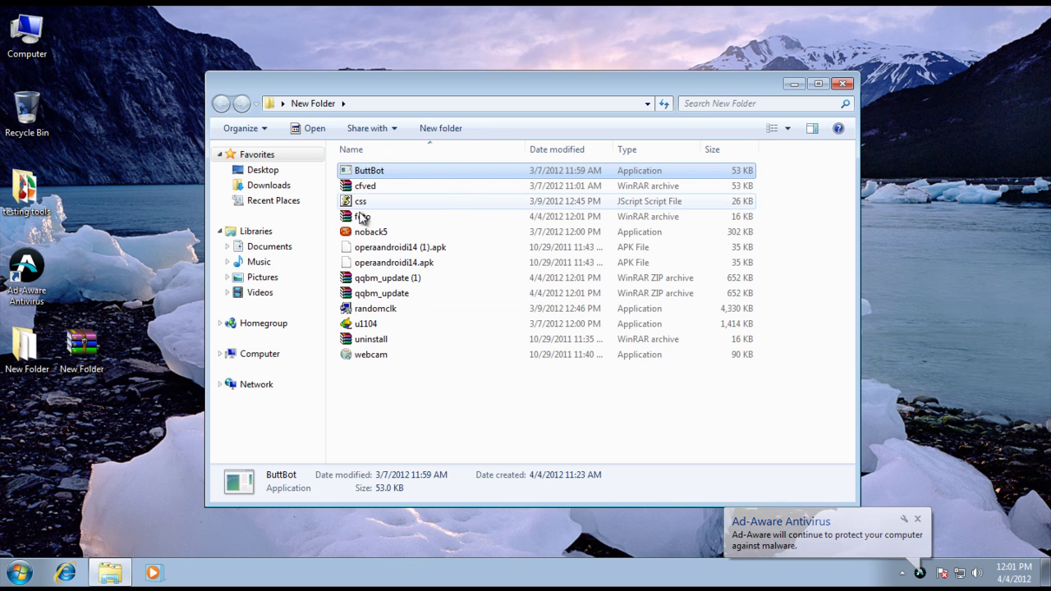
key(Return)
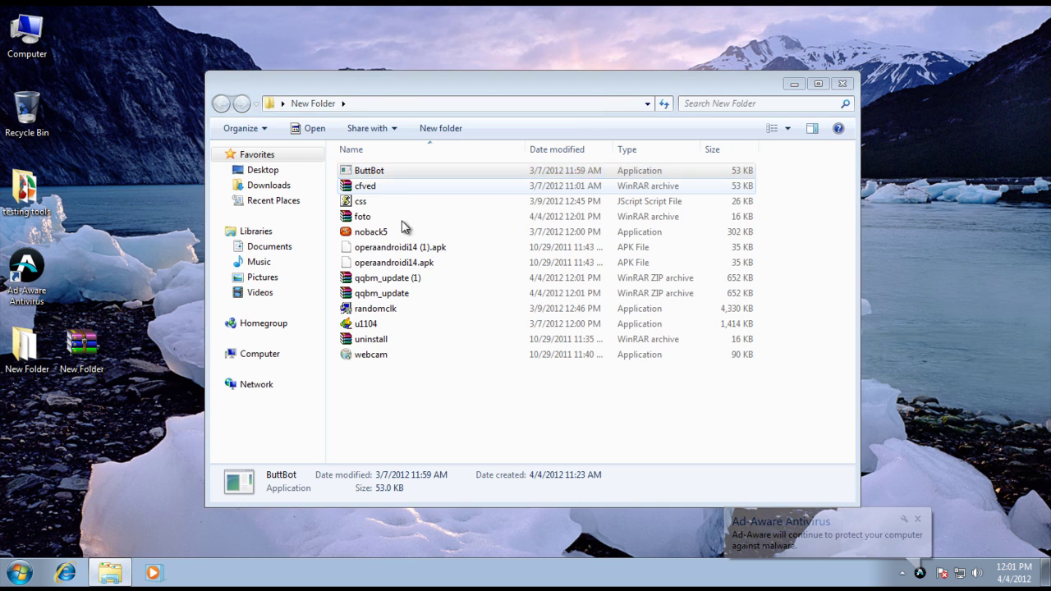
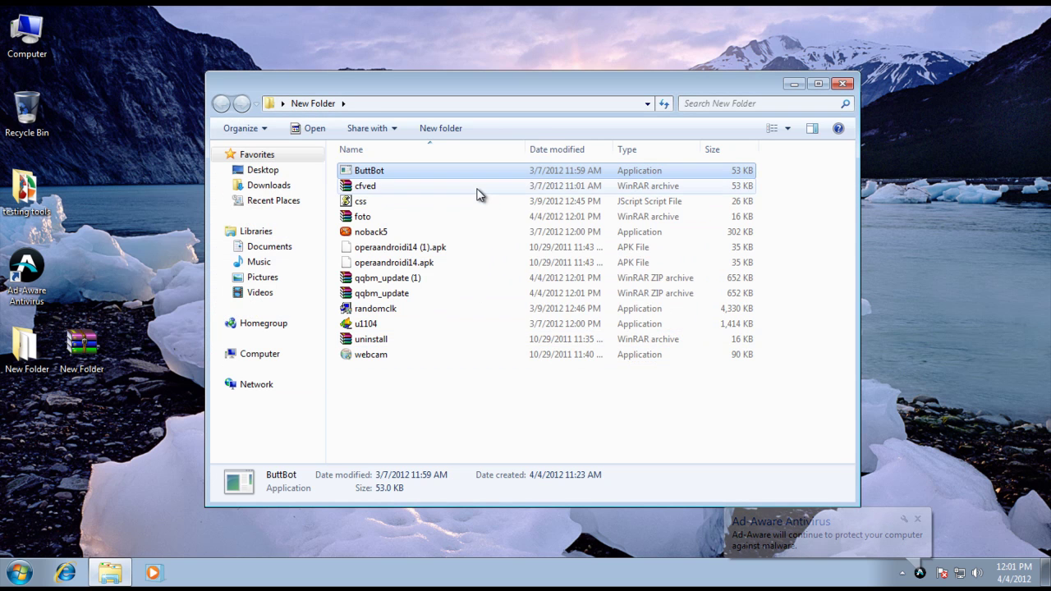
Step: Open the cfved archive, try to extract cfved.dll to the desktop, cancel the move, and close the archive
double_click(479, 192)
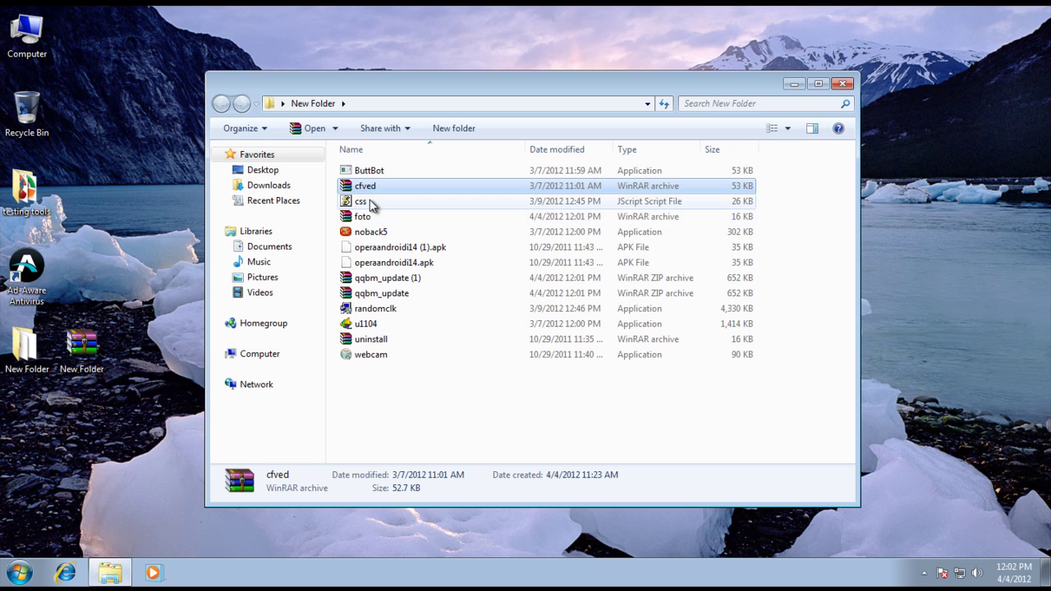
double_click(410, 187)
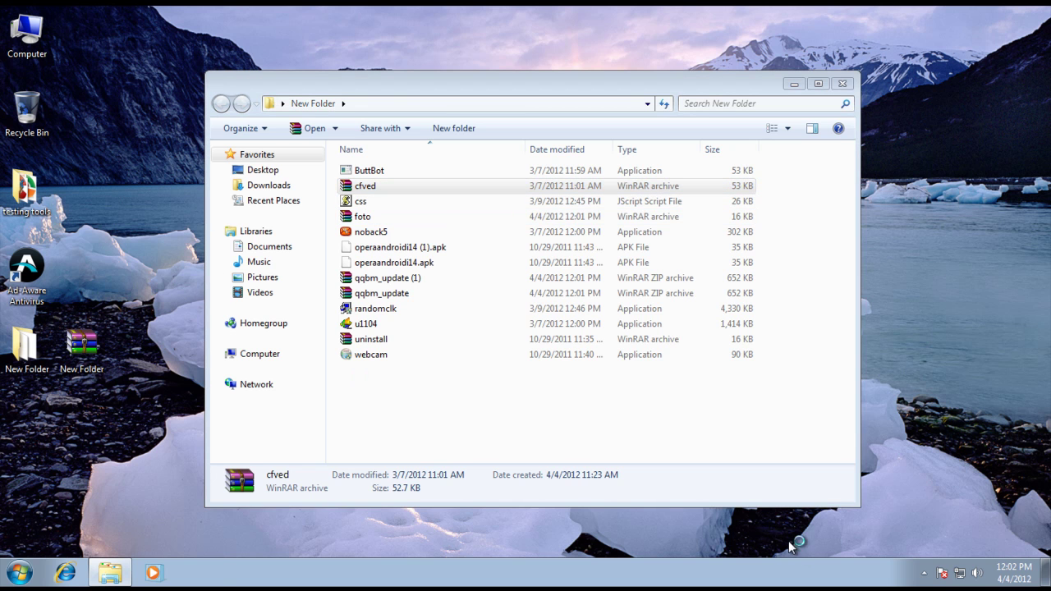
drag(140, 261, 38, 404)
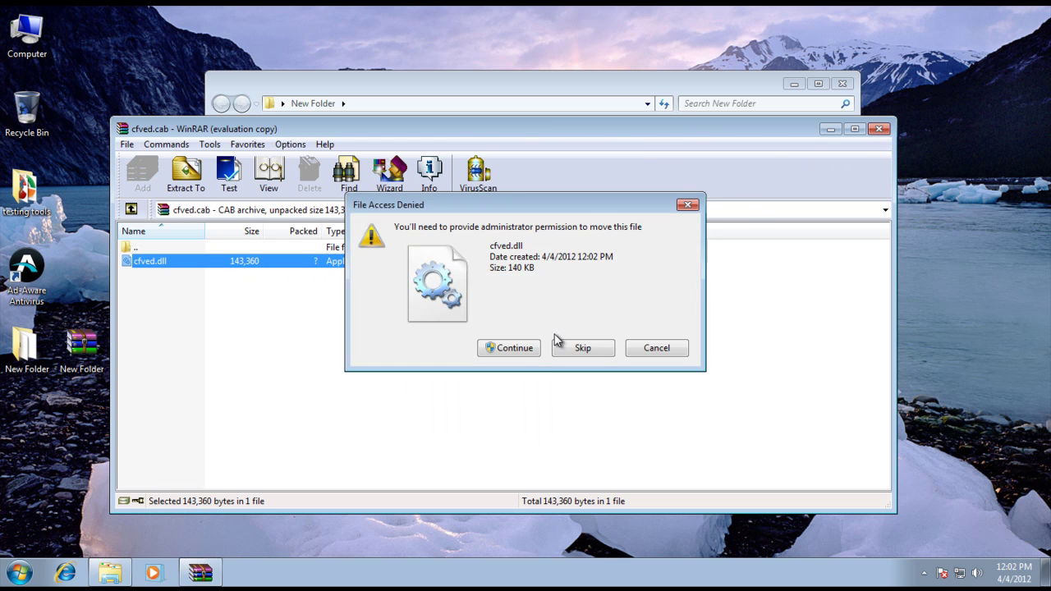
click(516, 349)
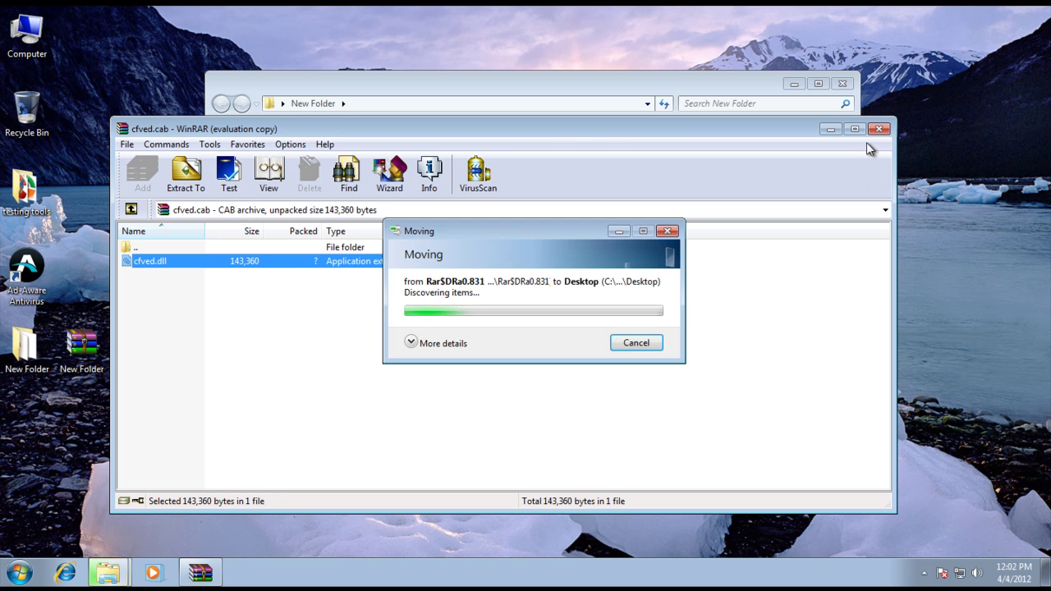
click(633, 345)
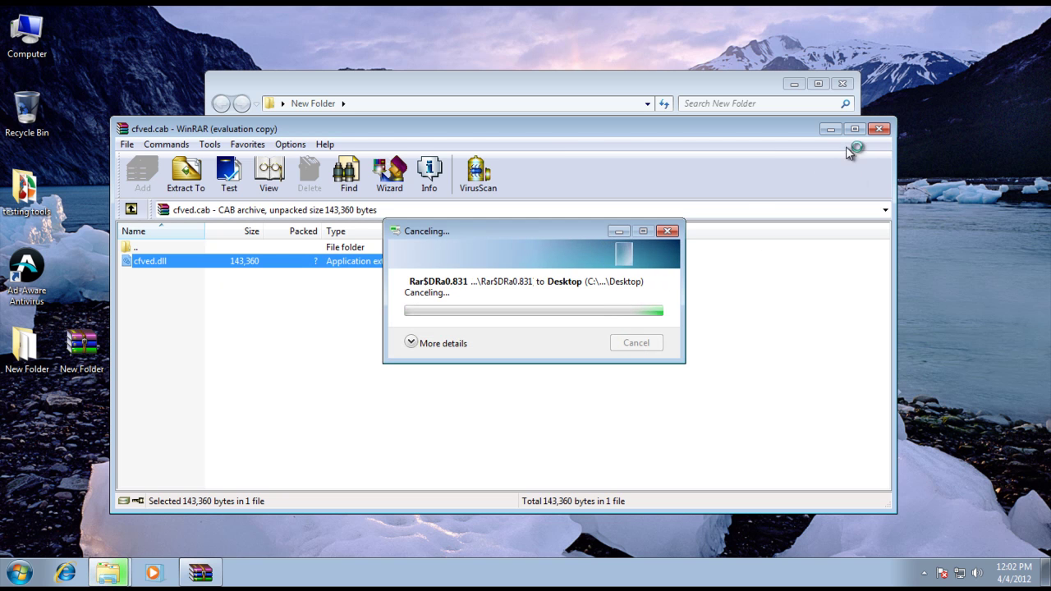
click(880, 128)
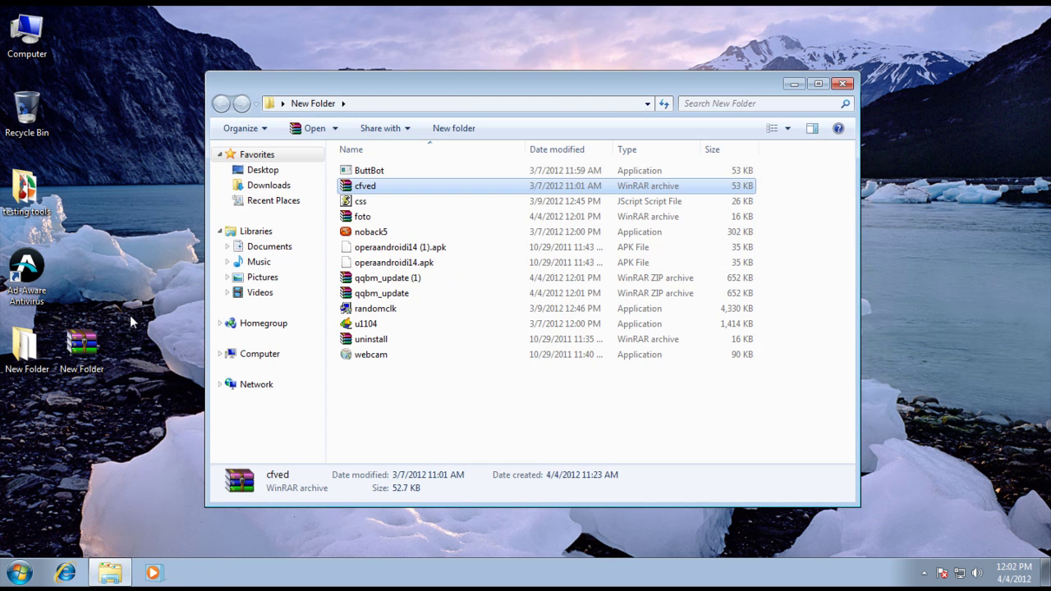
Step: Try running the css script in New Folder and dismiss the dialog that opens
drag(124, 309, 65, 378)
click(361, 188)
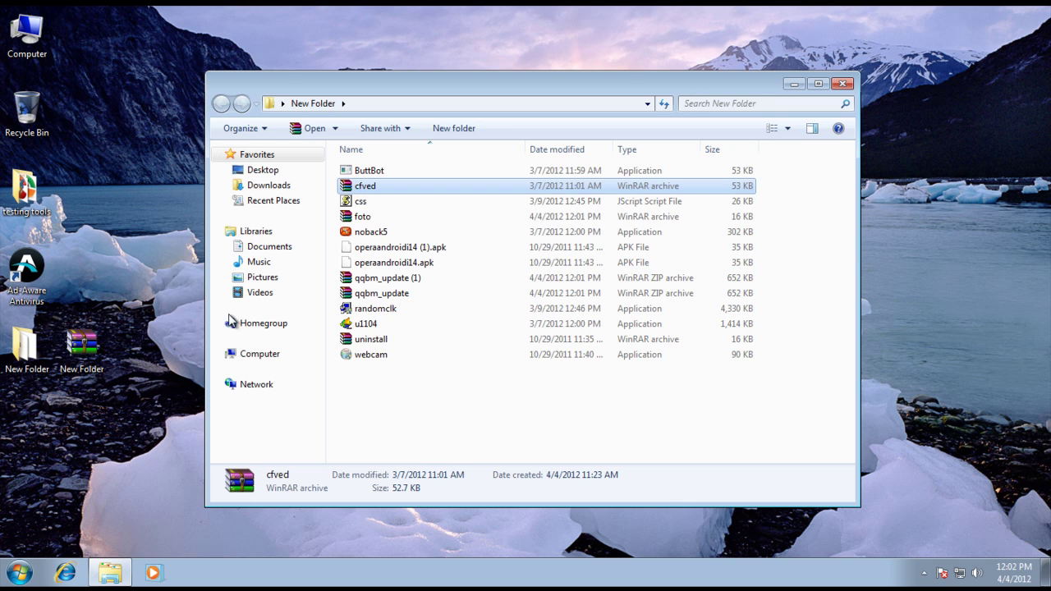
click(362, 202)
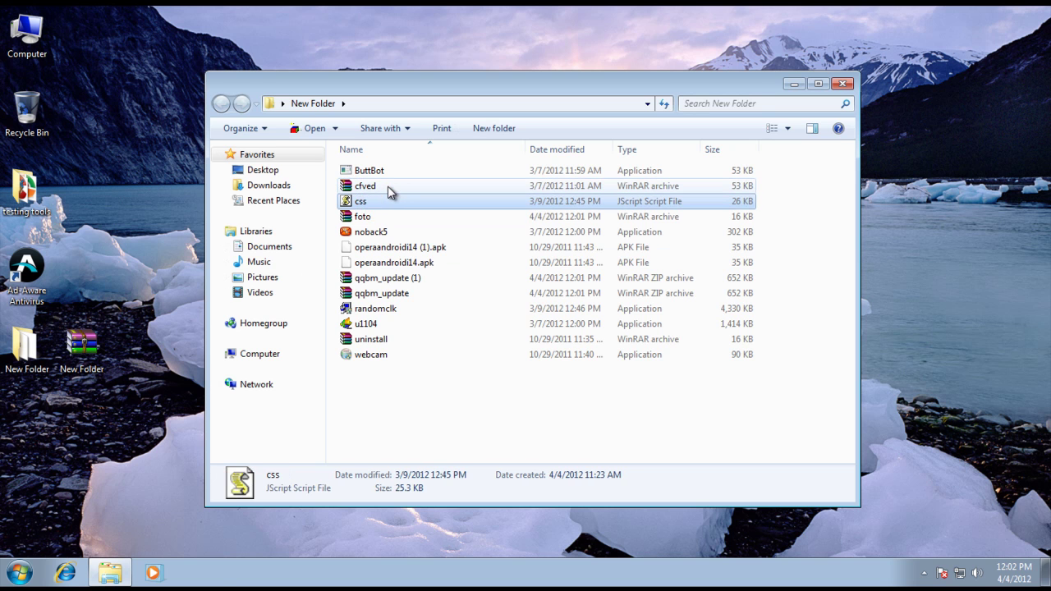
double_click(388, 187)
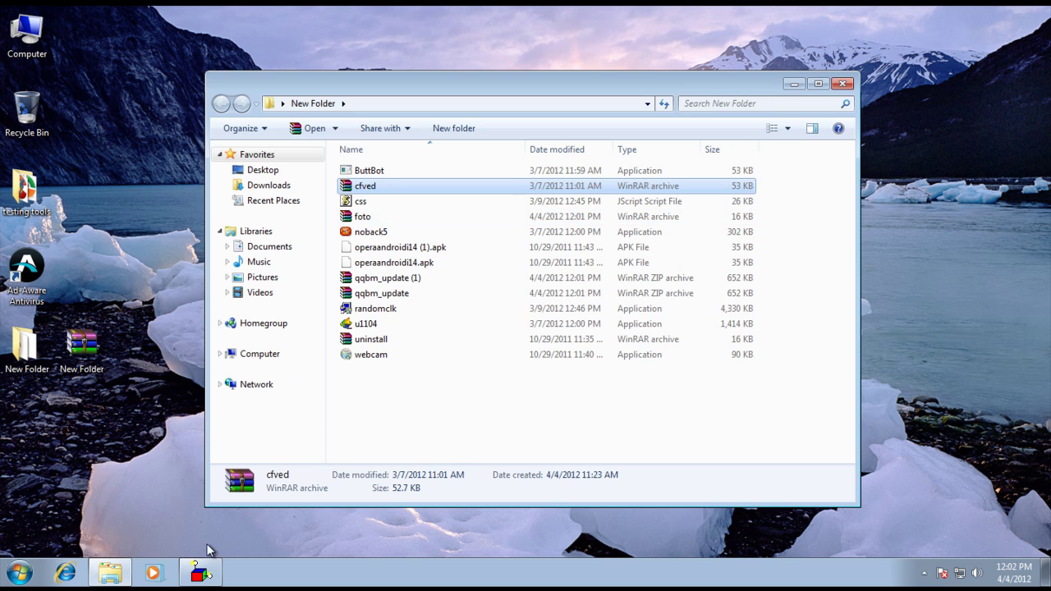
click(646, 362)
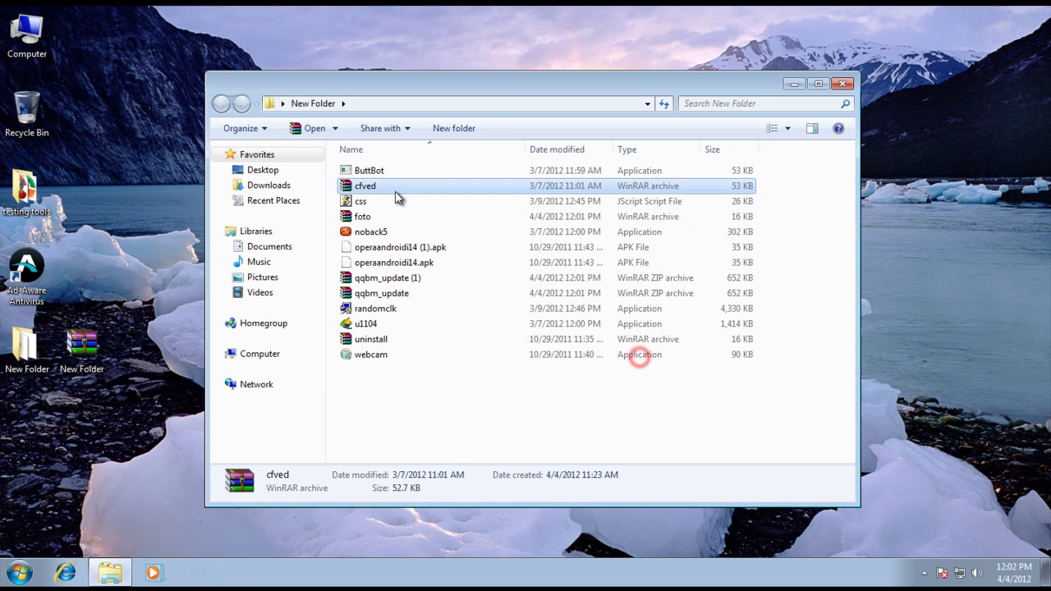
click(389, 203)
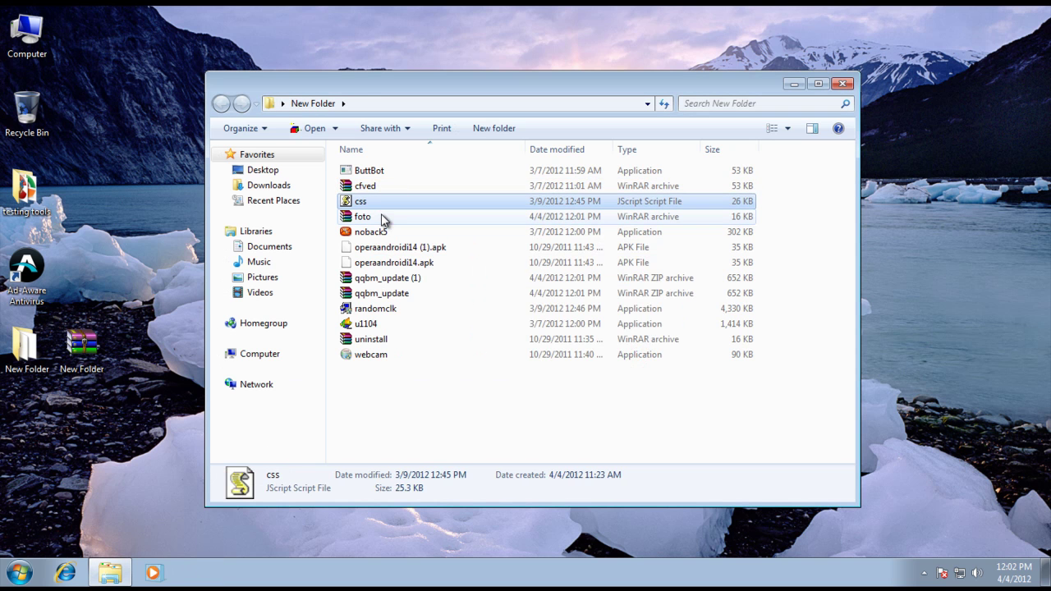
Step: Open the foto archive and extract all its files except the META-INF folder to the desktop
double_click(382, 217)
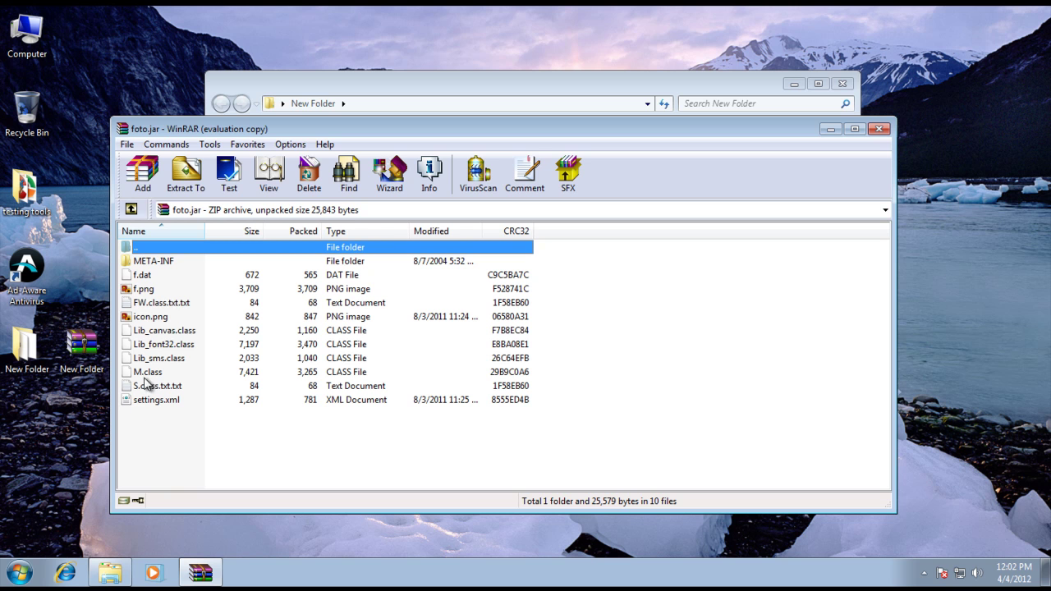
drag(210, 443, 130, 344)
right_click(155, 280)
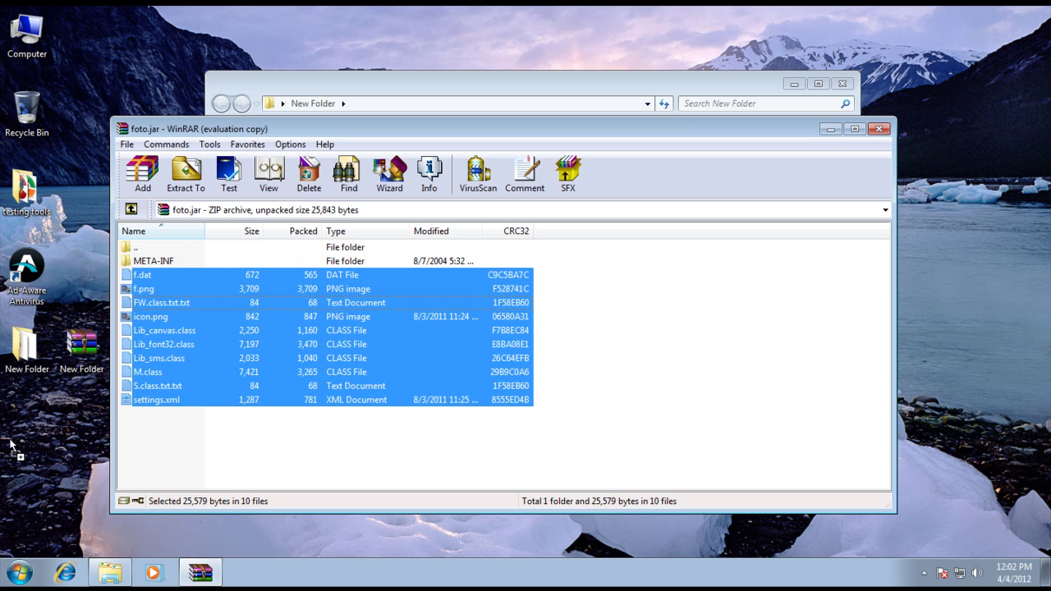
drag(13, 448, 81, 349)
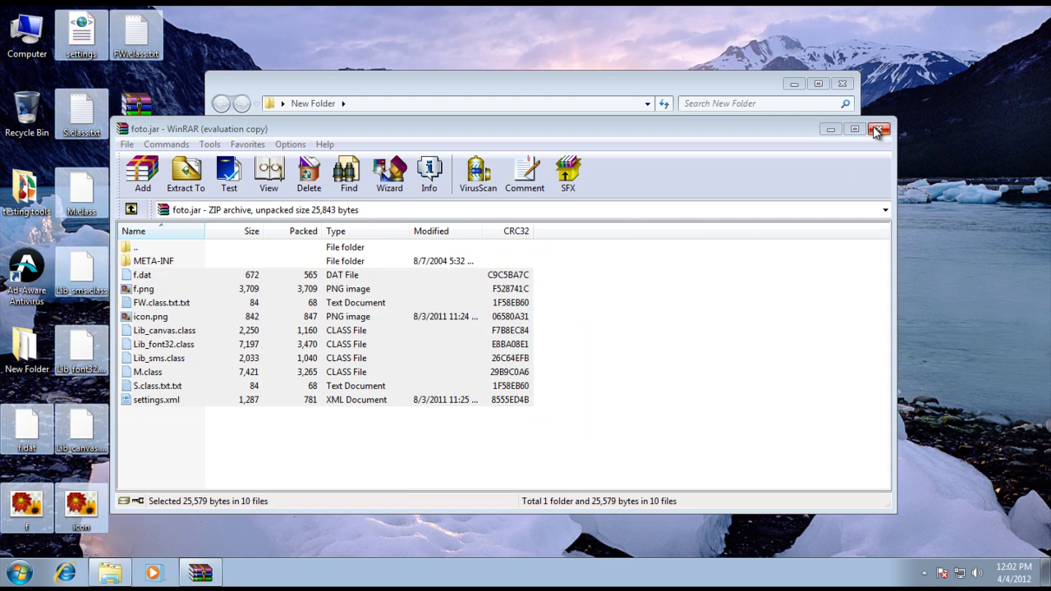
Step: Close the foto archive, scan the desktop file S.class.txt with Ad-Aware, and close the scan report
click(878, 129)
right_click(71, 142)
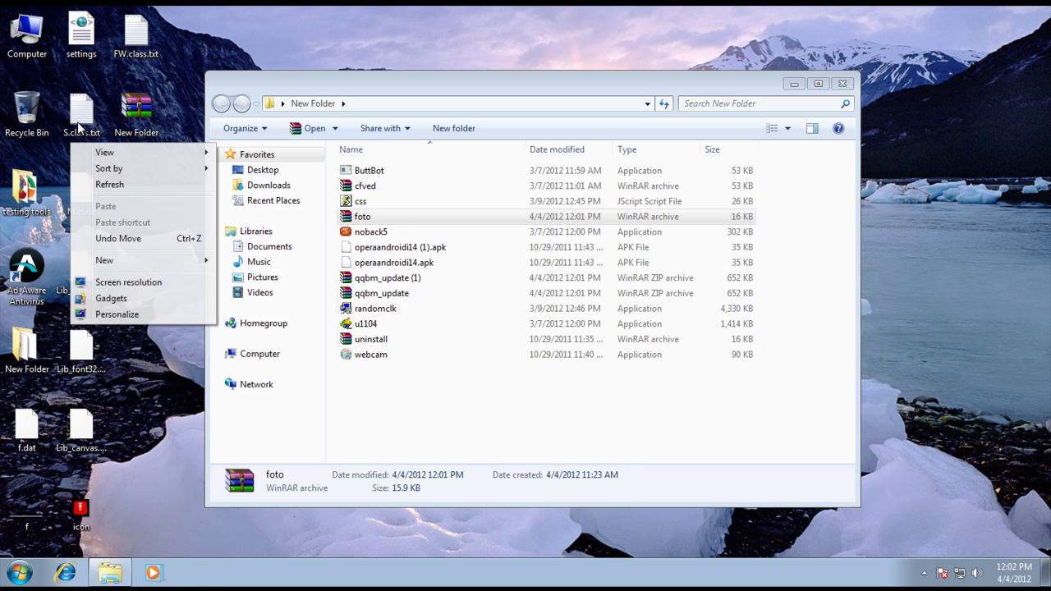
click(80, 115)
right_click(78, 122)
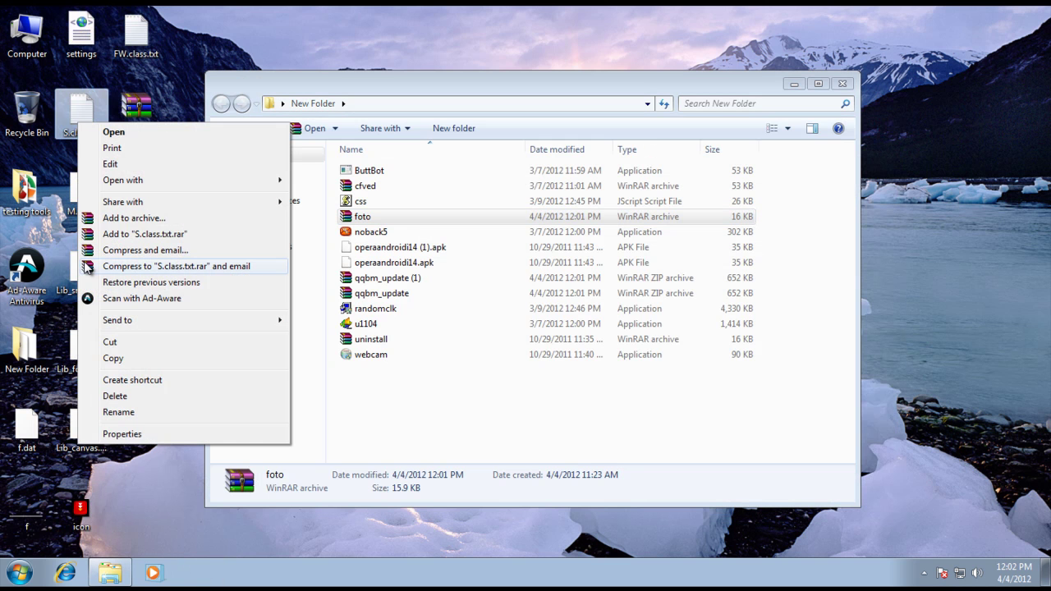
click(107, 298)
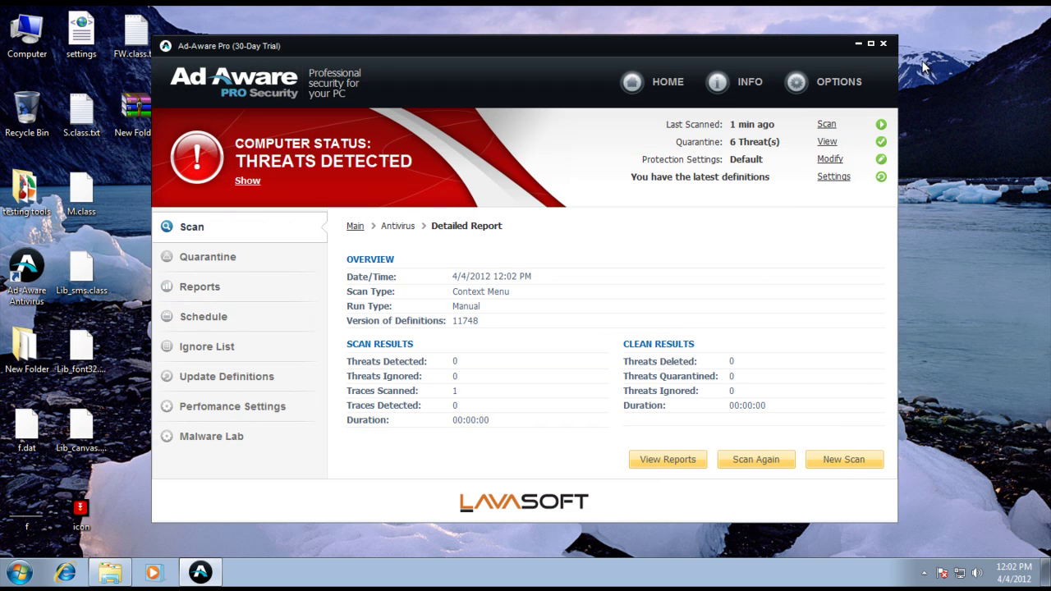
click(883, 44)
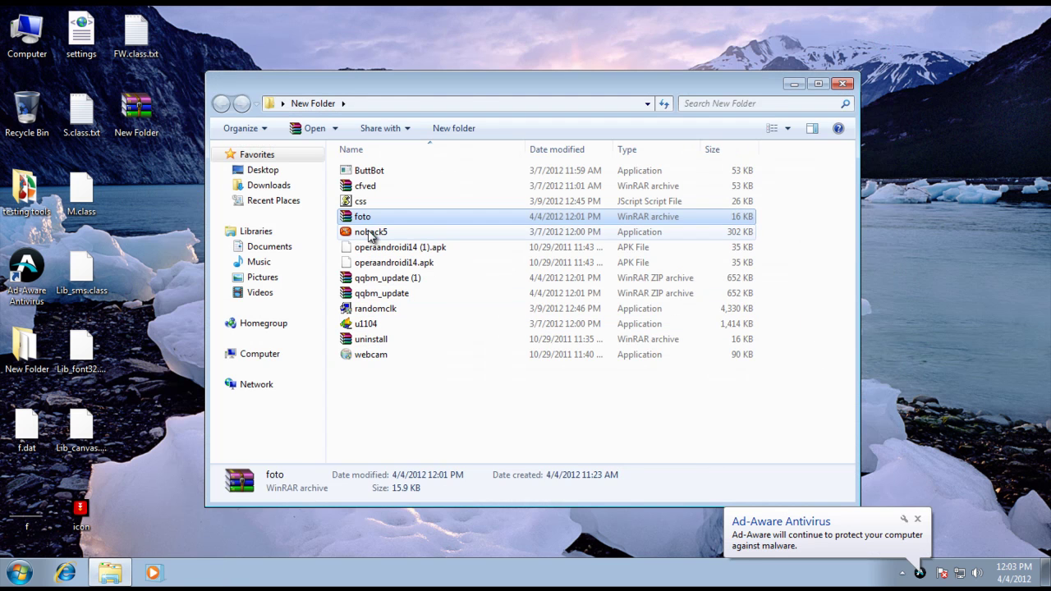
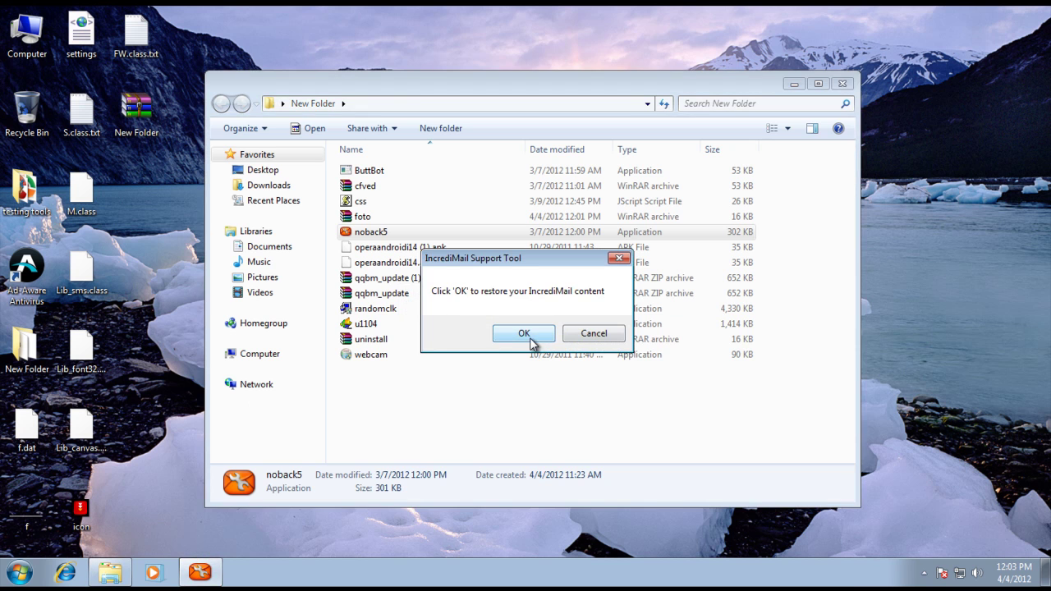
Step: Confirm the IncrediMail content restore in noback5, move the New Folder window aside, and accept opening IncrediMail
click(530, 335)
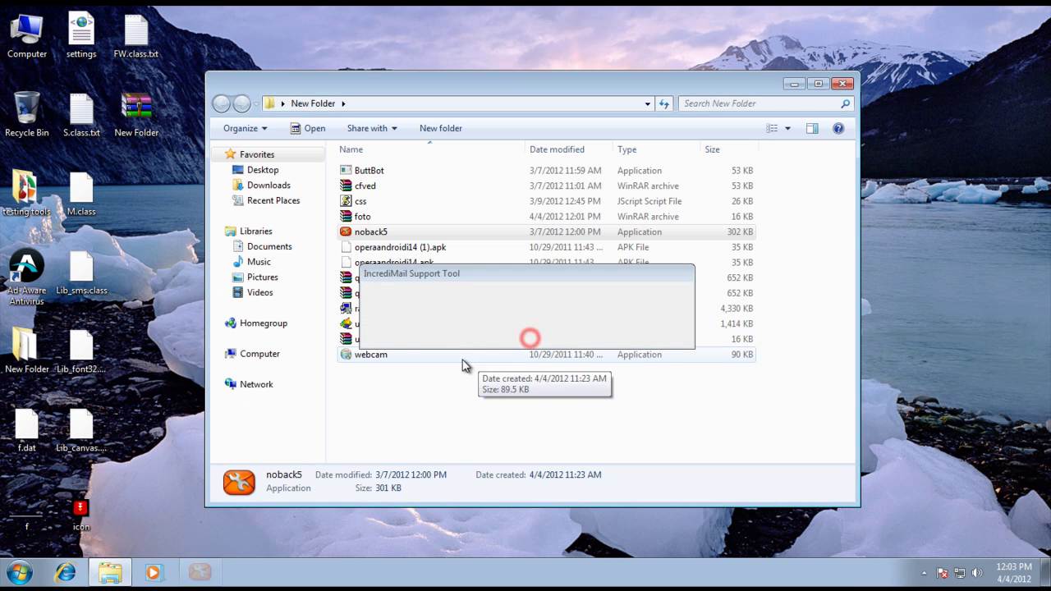
click(484, 248)
drag(511, 88, 631, 54)
click(526, 261)
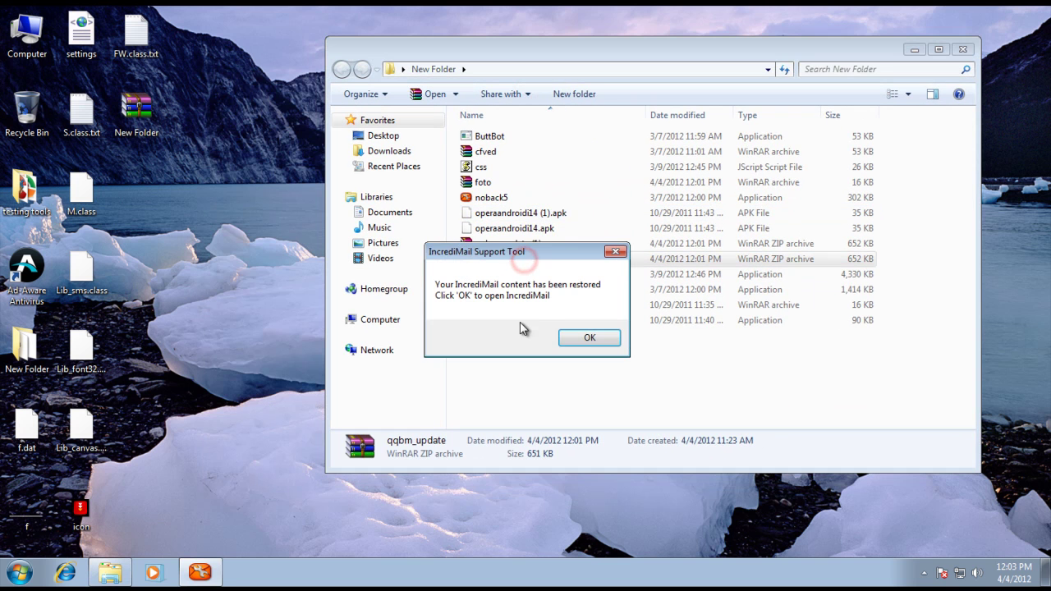
click(585, 337)
Step: Run u1104 and webcam from New Folder and reposition the folder window
click(498, 294)
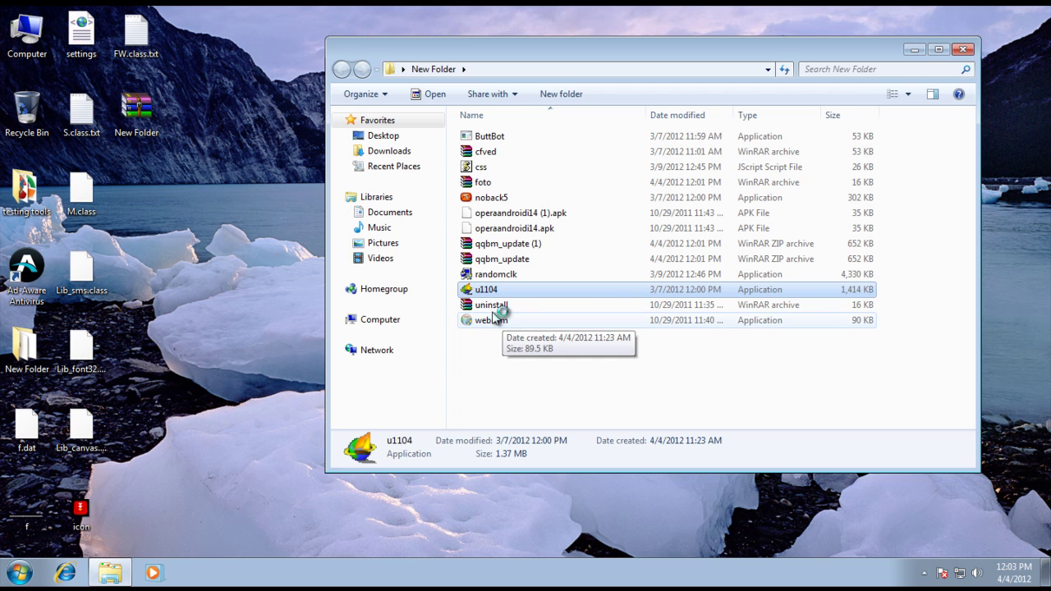
click(502, 322)
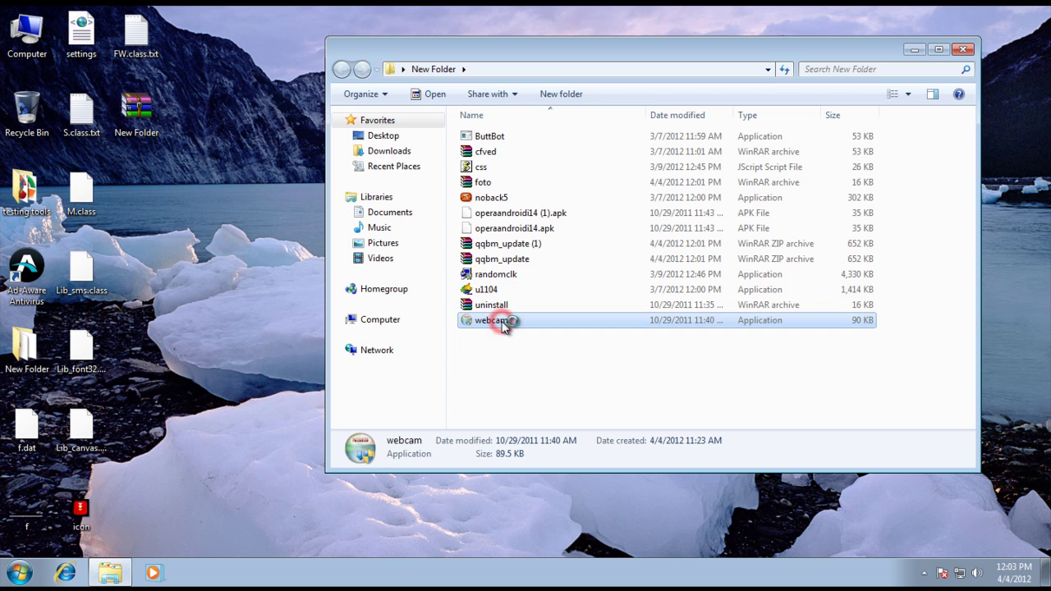
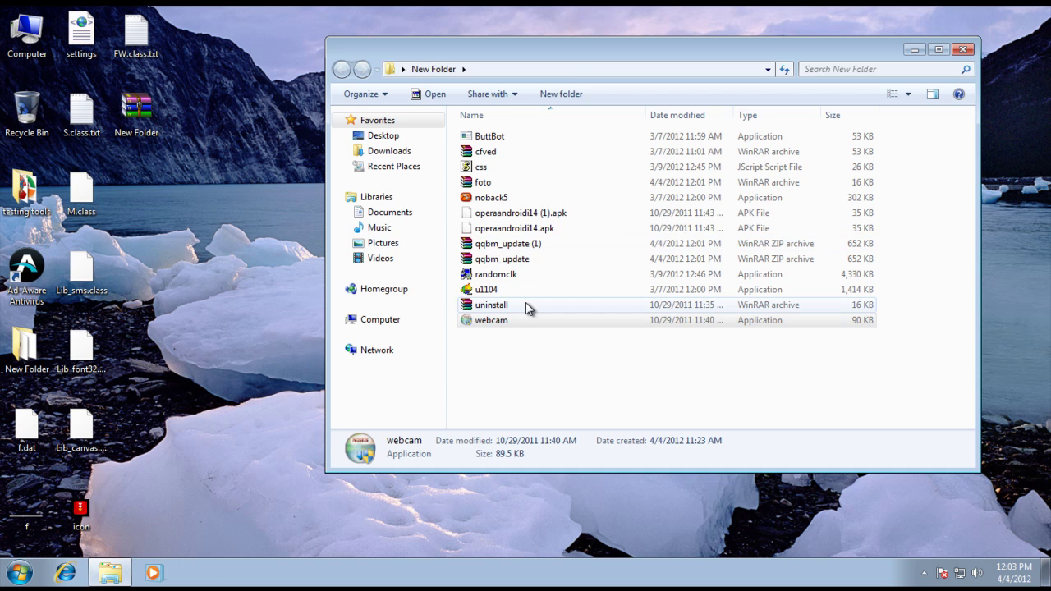
drag(563, 52, 317, 382)
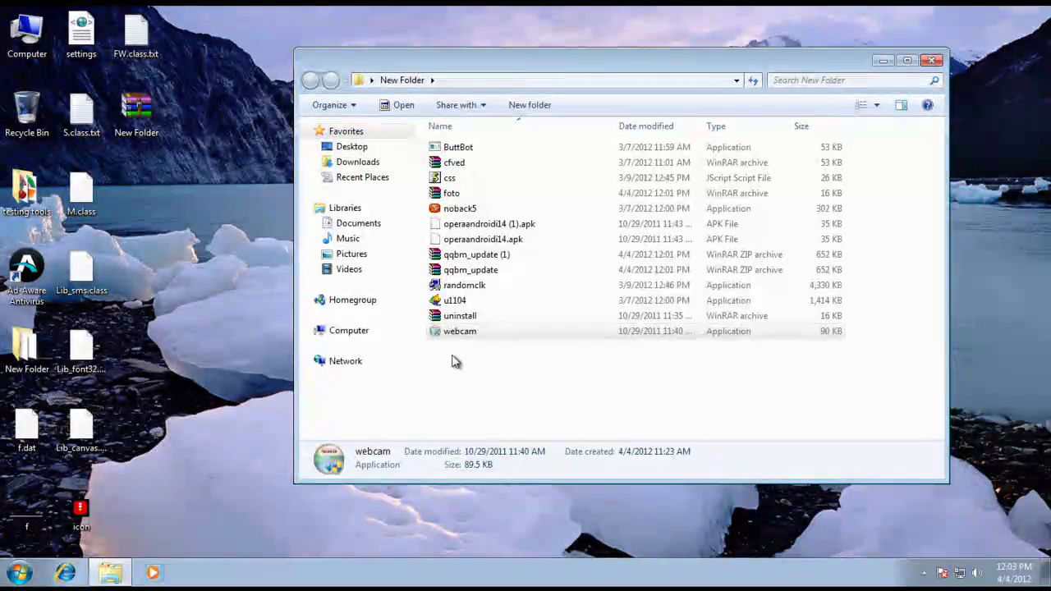
Step: Run randomclk from New Folder and allow it to make changes to the computer
click(464, 315)
click(468, 286)
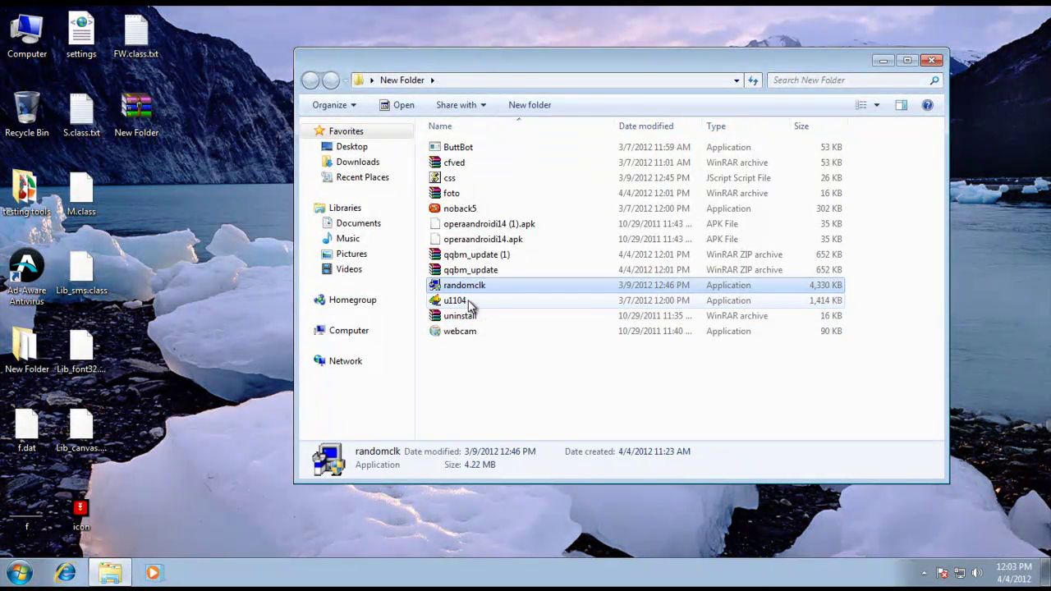
click(465, 301)
drag(489, 357, 447, 133)
click(482, 270)
click(482, 286)
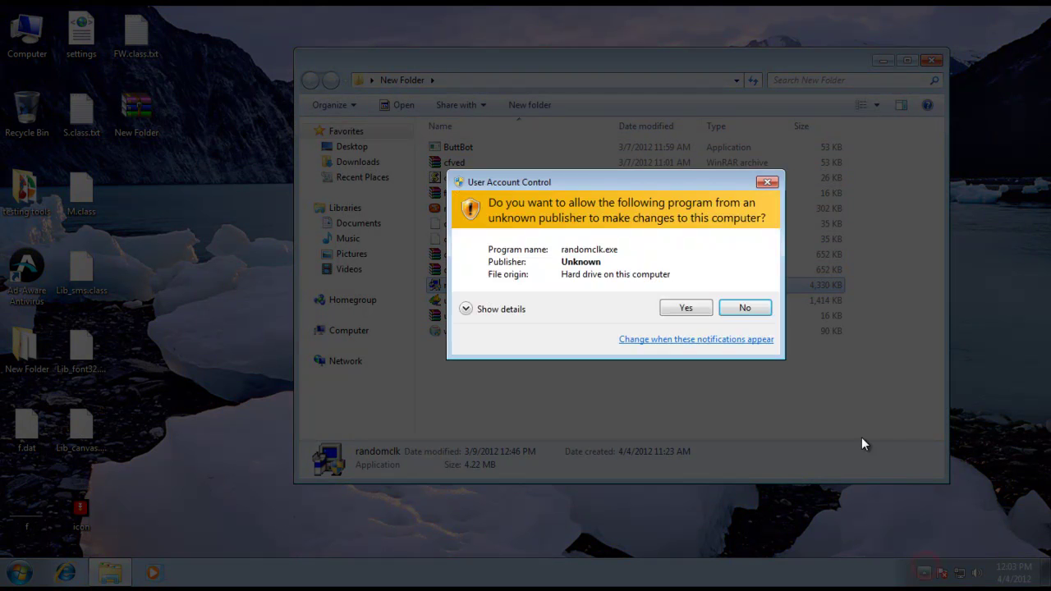
click(677, 308)
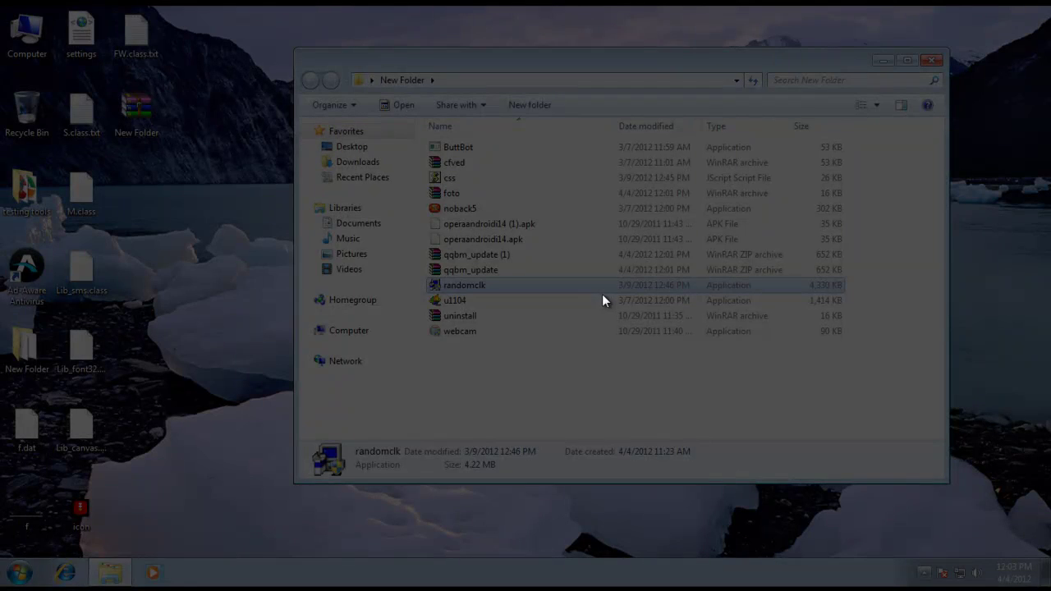
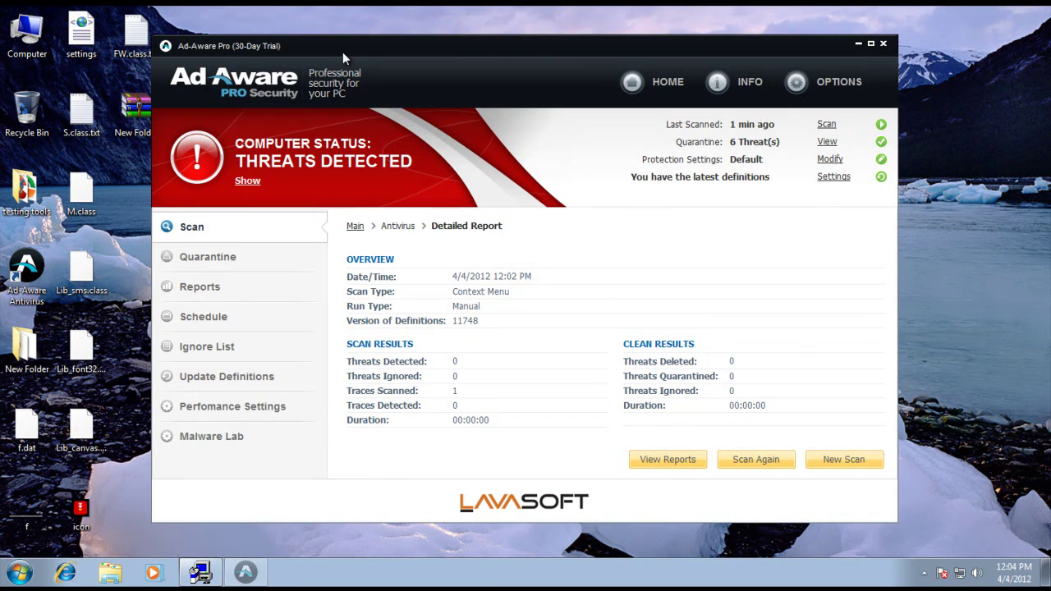
Step: Shift the Ad-Aware window slightly and return it to its home page
drag(343, 52, 362, 53)
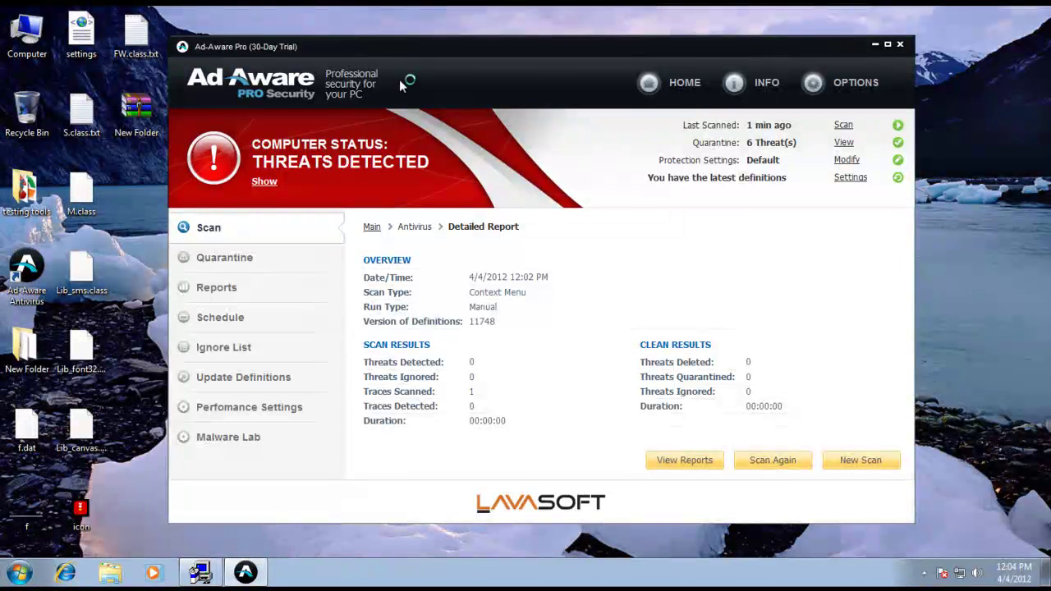
click(647, 83)
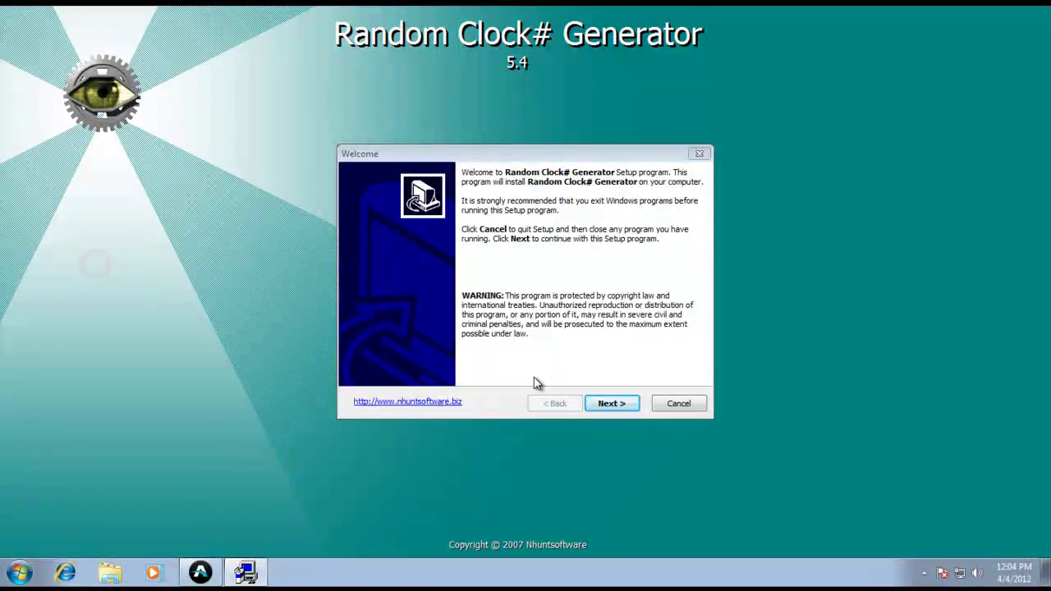
Step: Accept the Random Clock# Generator license and start its installation with the default directory C:\Program Files\RCG and default shortcuts
click(612, 404)
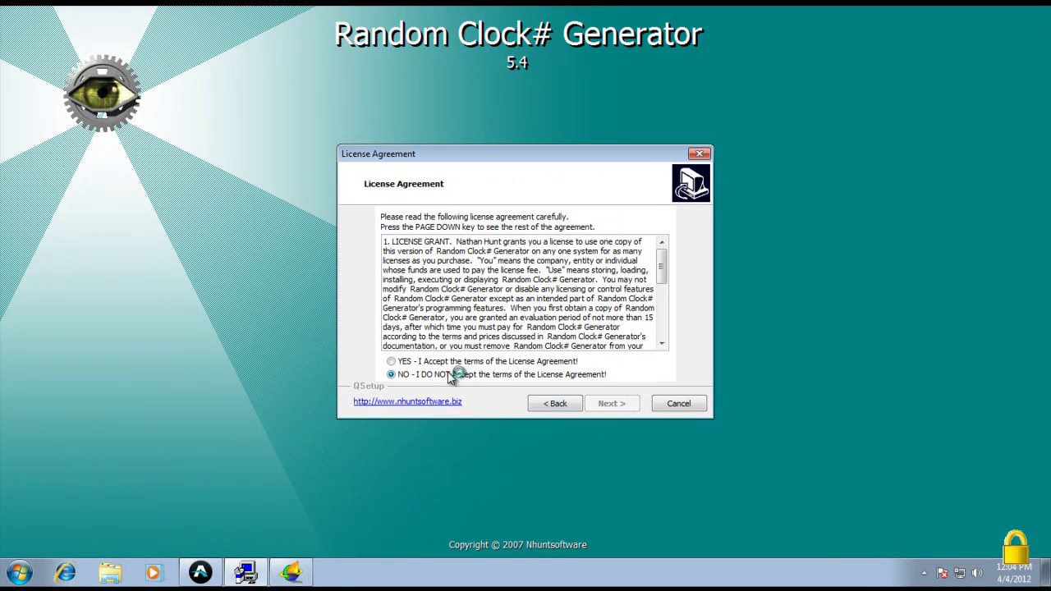
click(447, 365)
click(608, 404)
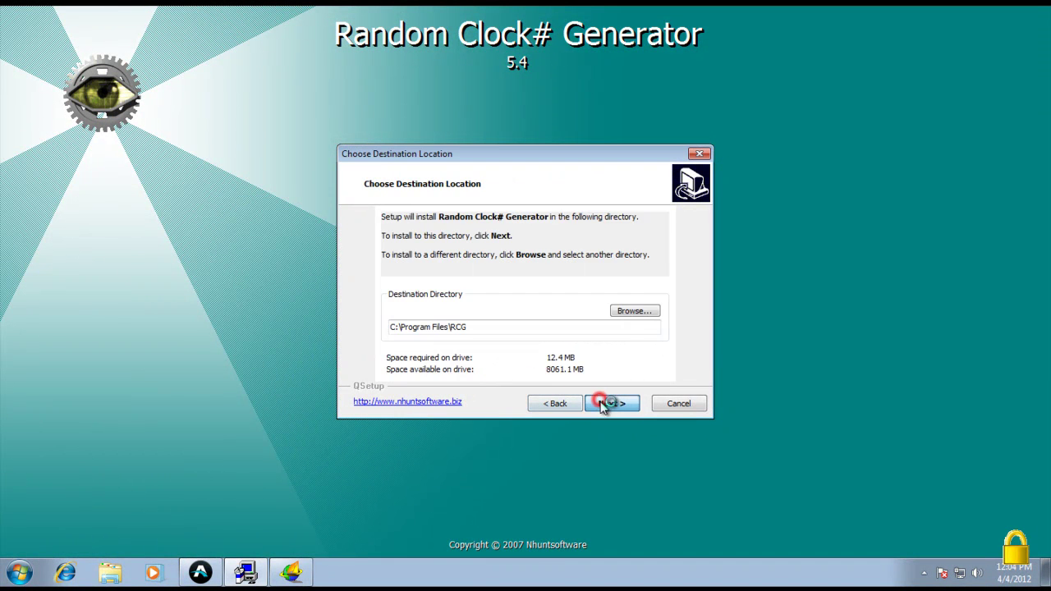
click(612, 404)
click(612, 404)
click(612, 404)
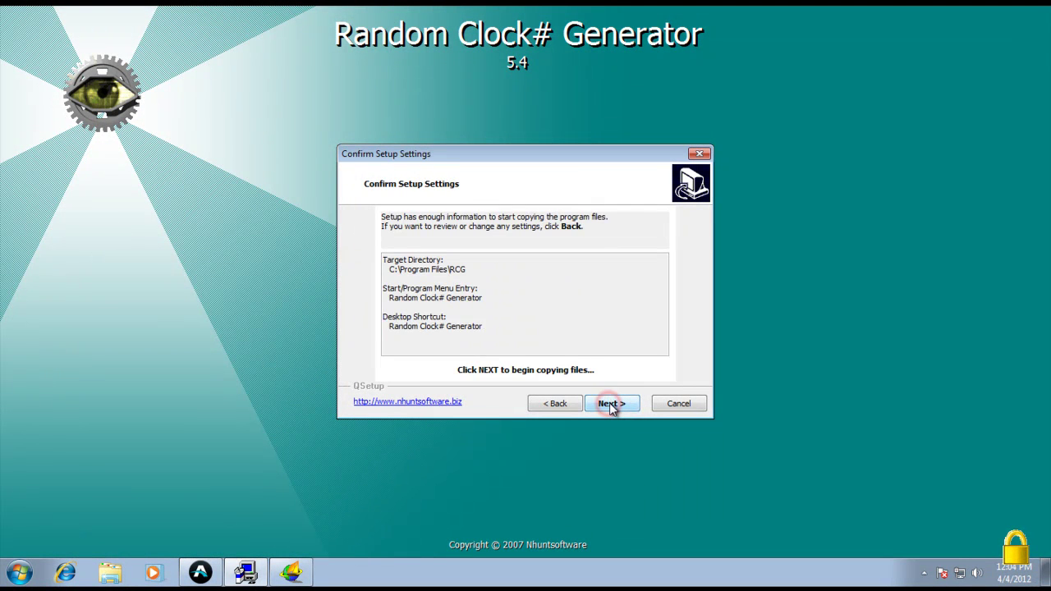
Step: Bring Ad-Aware to the front, minimize the Internet Explorer window, and review the computer status and protection modules
click(924, 573)
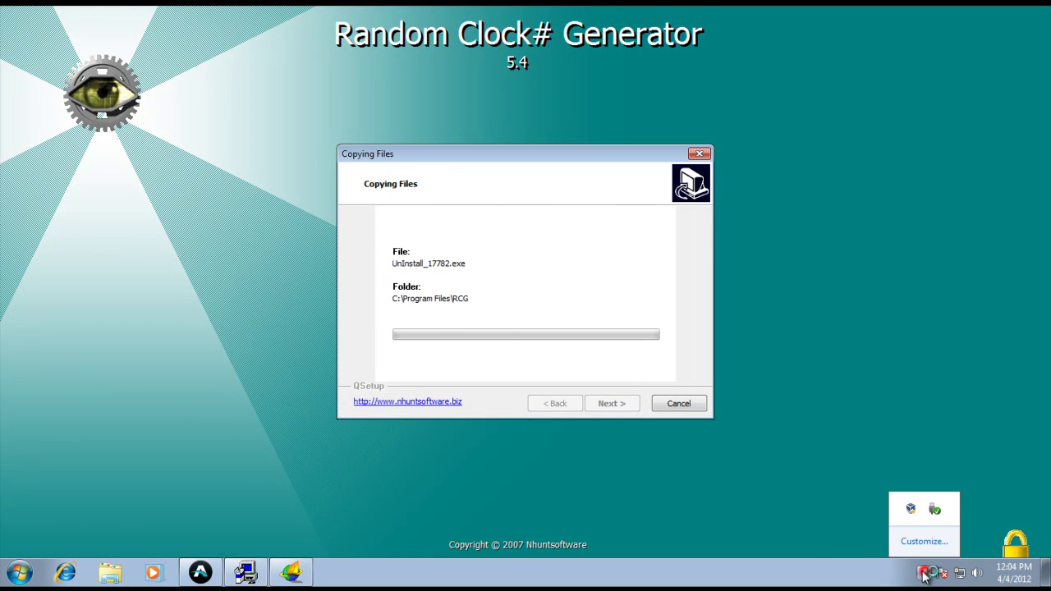
click(201, 573)
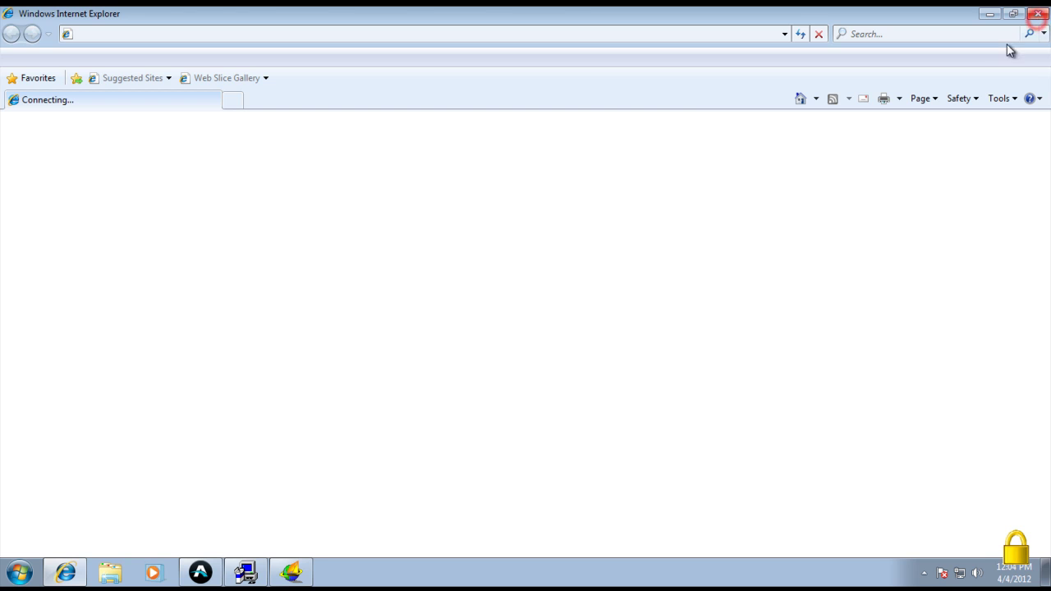
click(990, 14)
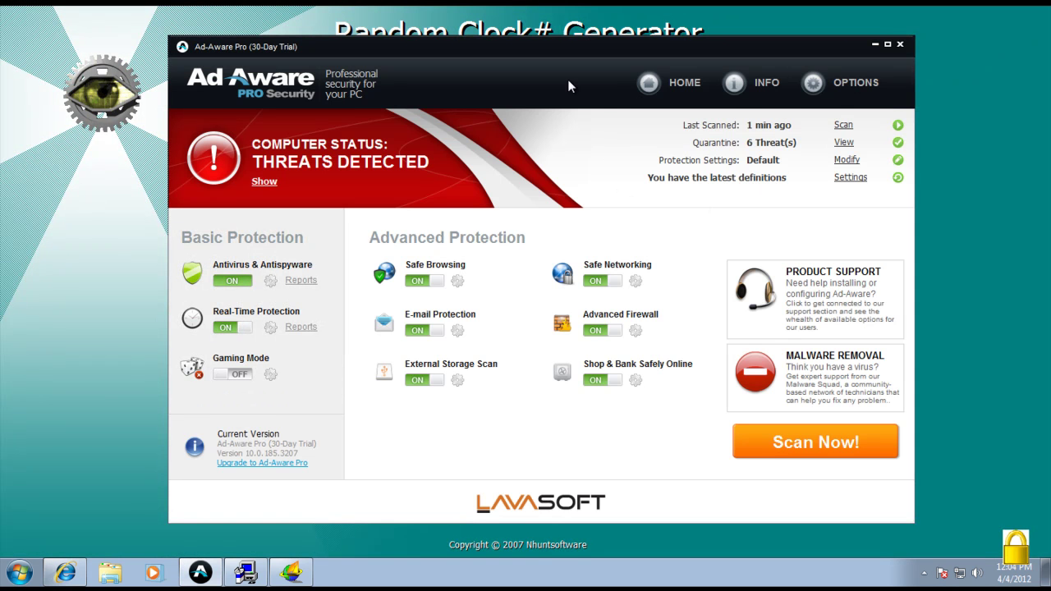
drag(559, 60, 602, 52)
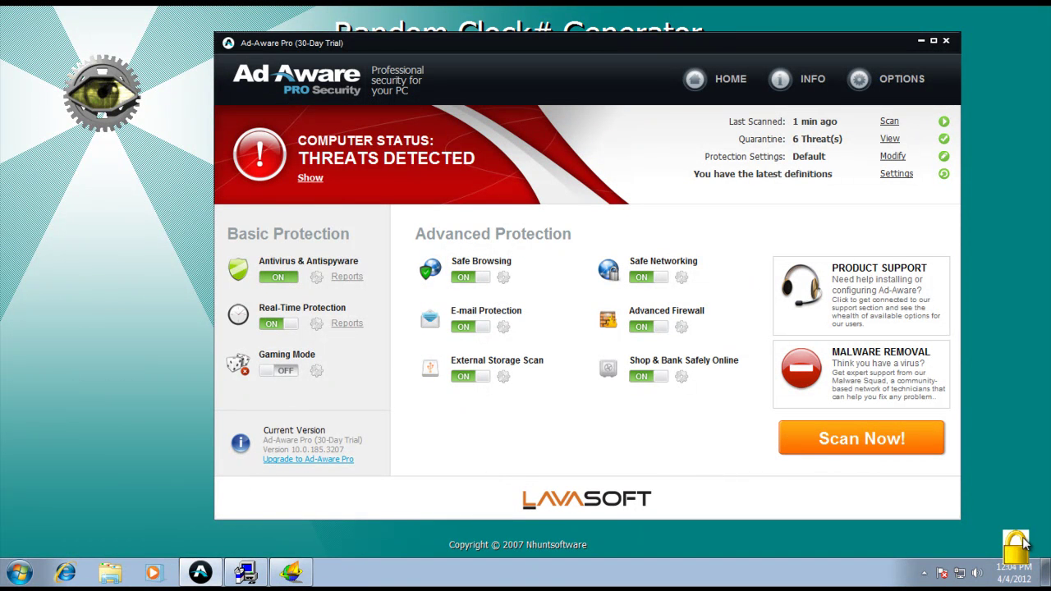
click(542, 73)
mouse_move(477, 59)
mouse_down()
mouse_move(432, 53)
mouse_move(431, 37)
mouse_move(465, 46)
mouse_up()
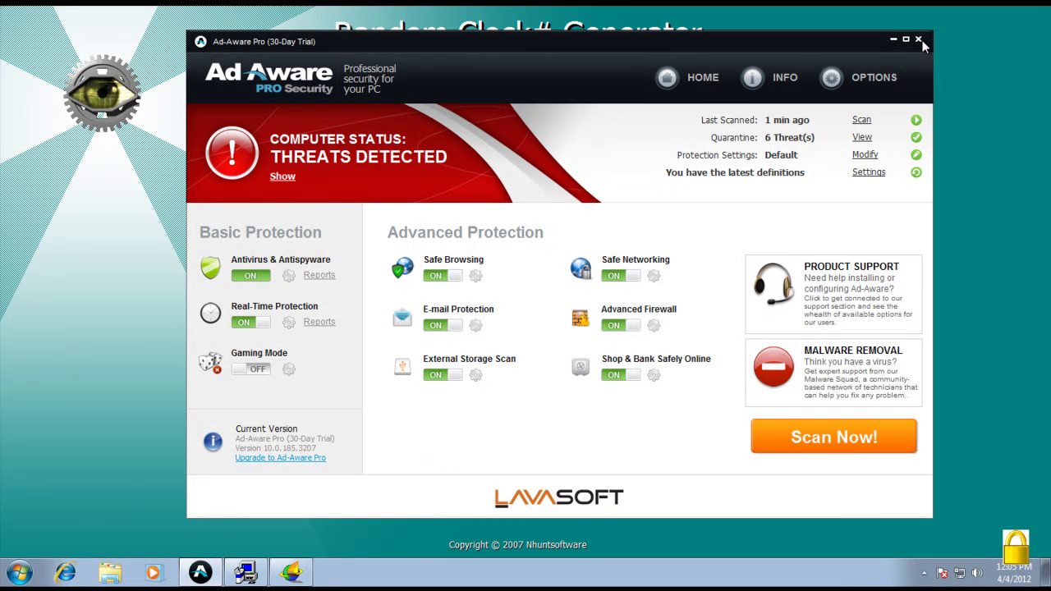
drag(725, 42, 752, 34)
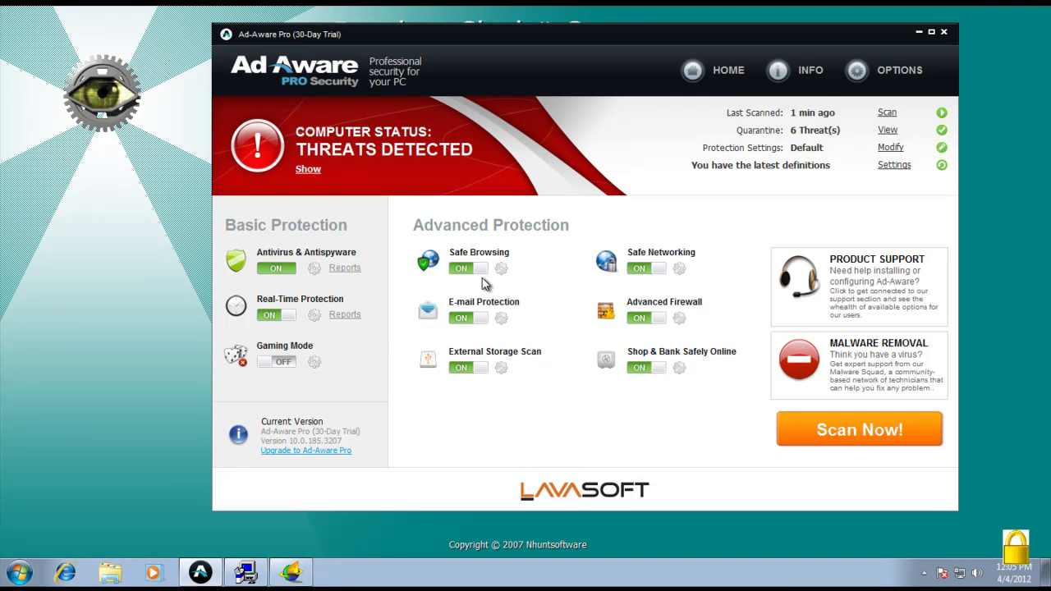
Step: Close Ad-Aware's window and check the hidden notification area icons
click(943, 33)
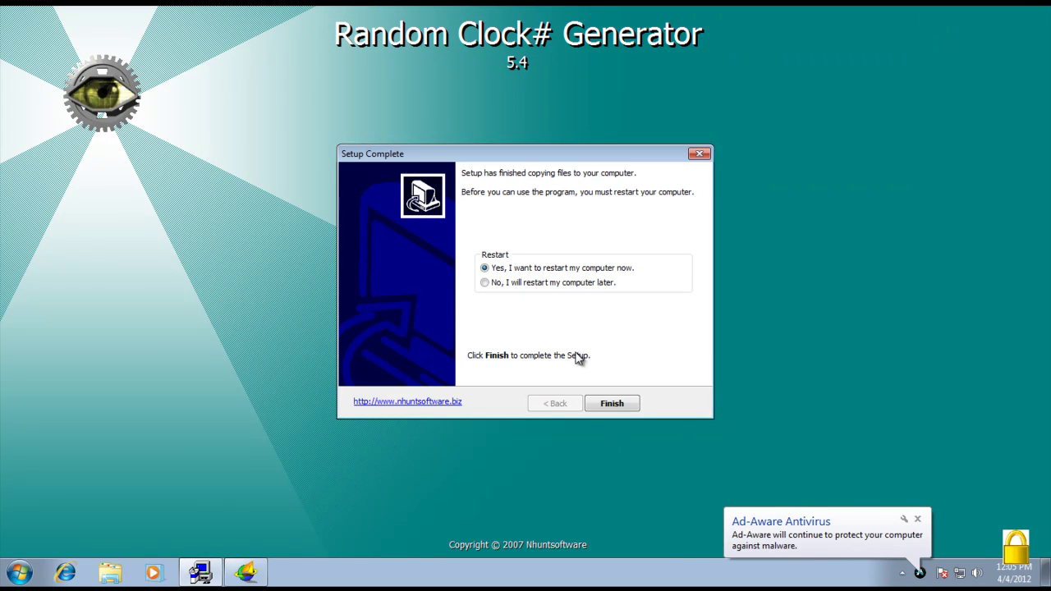
click(925, 574)
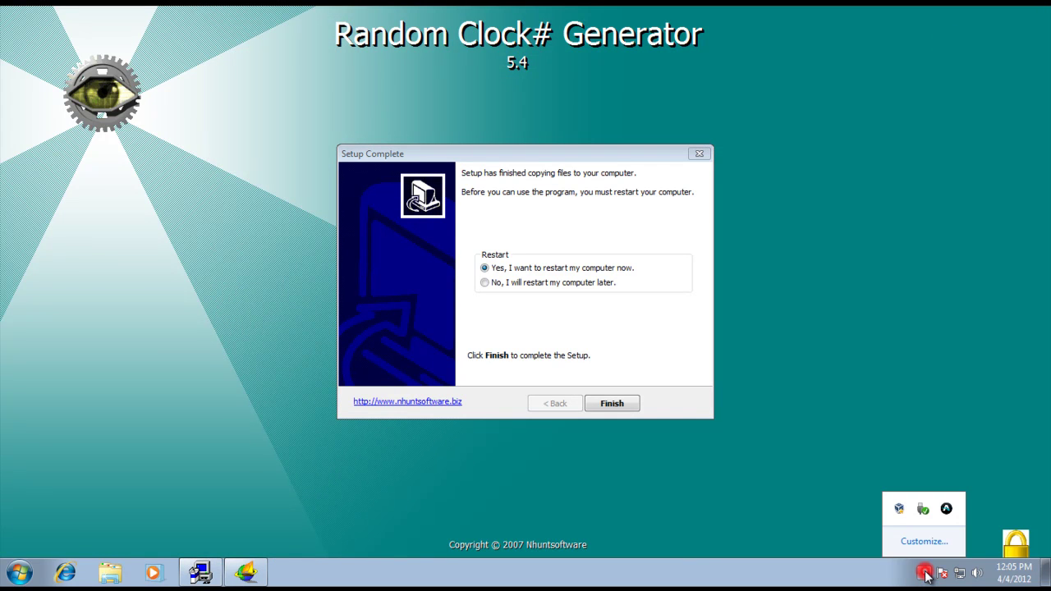
click(726, 422)
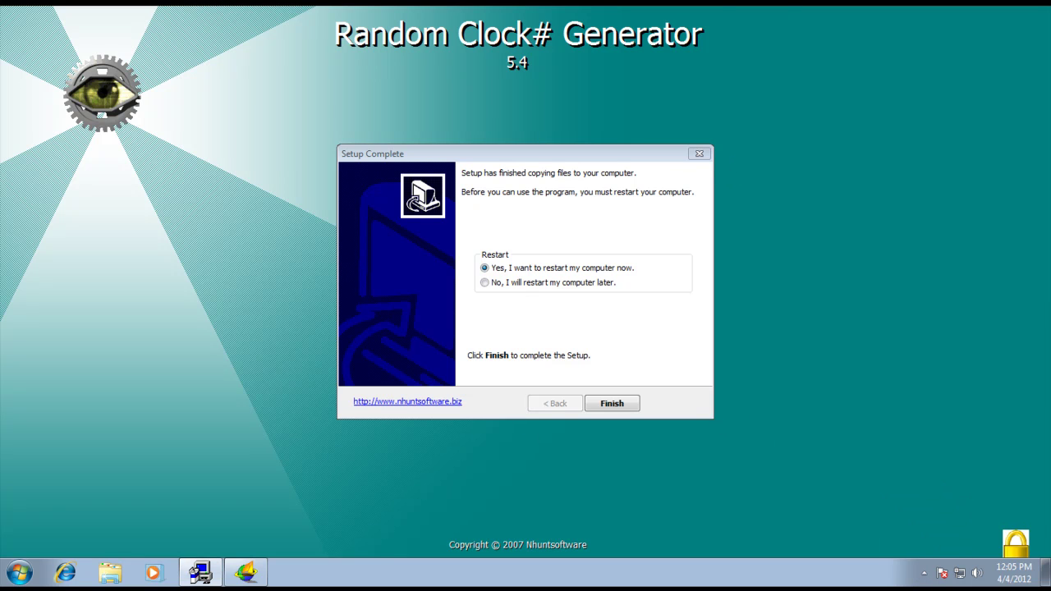